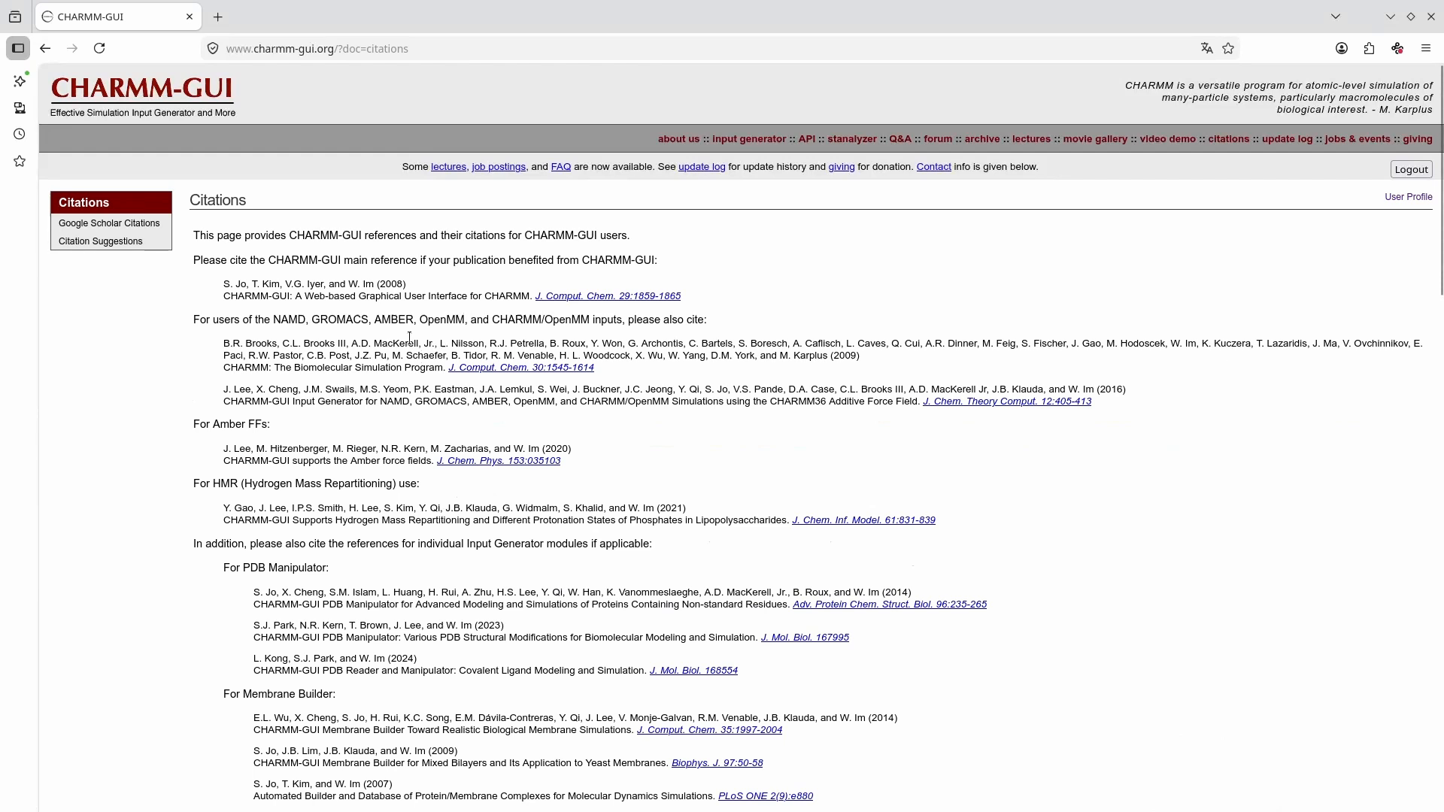
# Examine the CHARMM-GUI citations page, from the main reference through the references for the individual Input Generator modules.
pyautogui.scroll(-2, 445, 315)
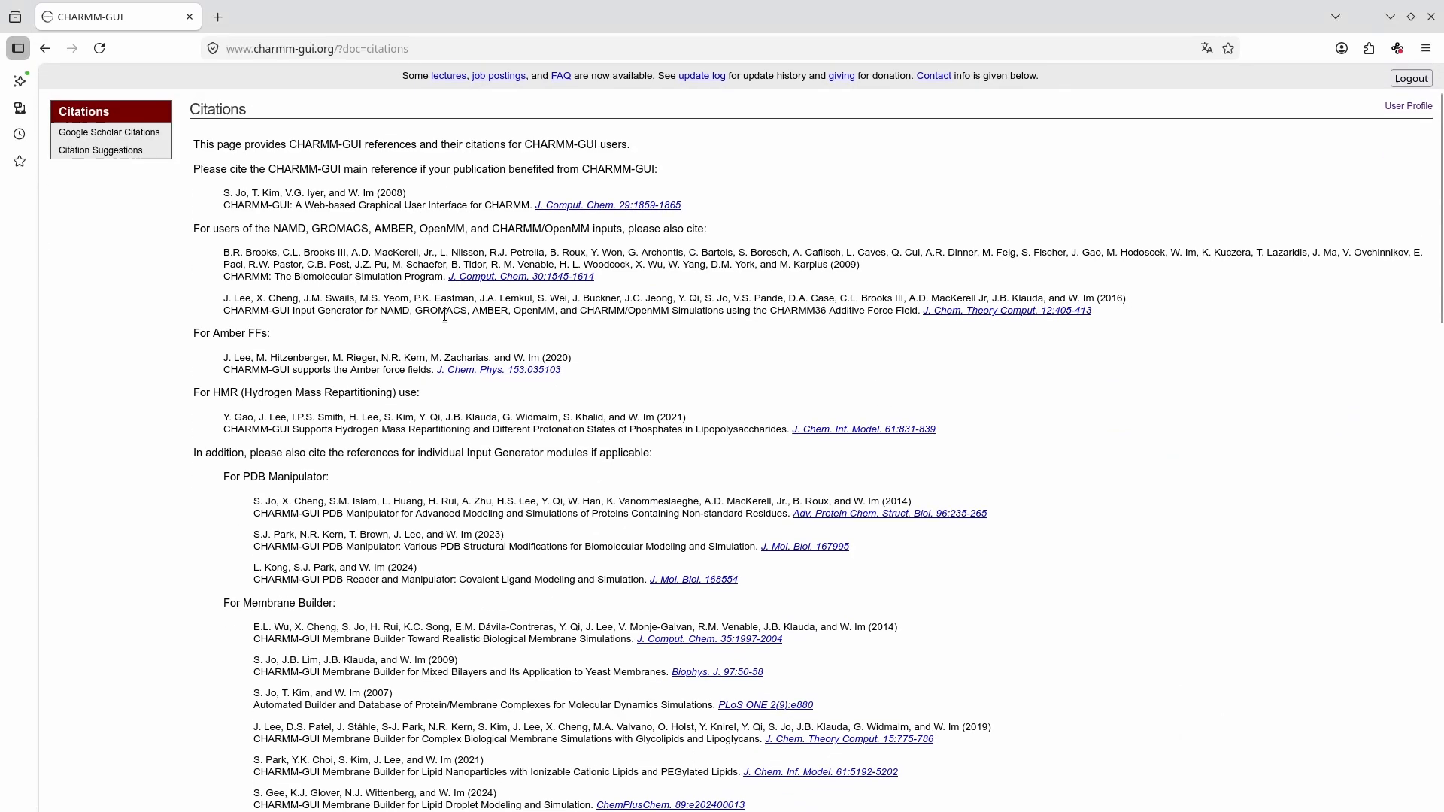
pyautogui.scroll(-2, 436, 318)
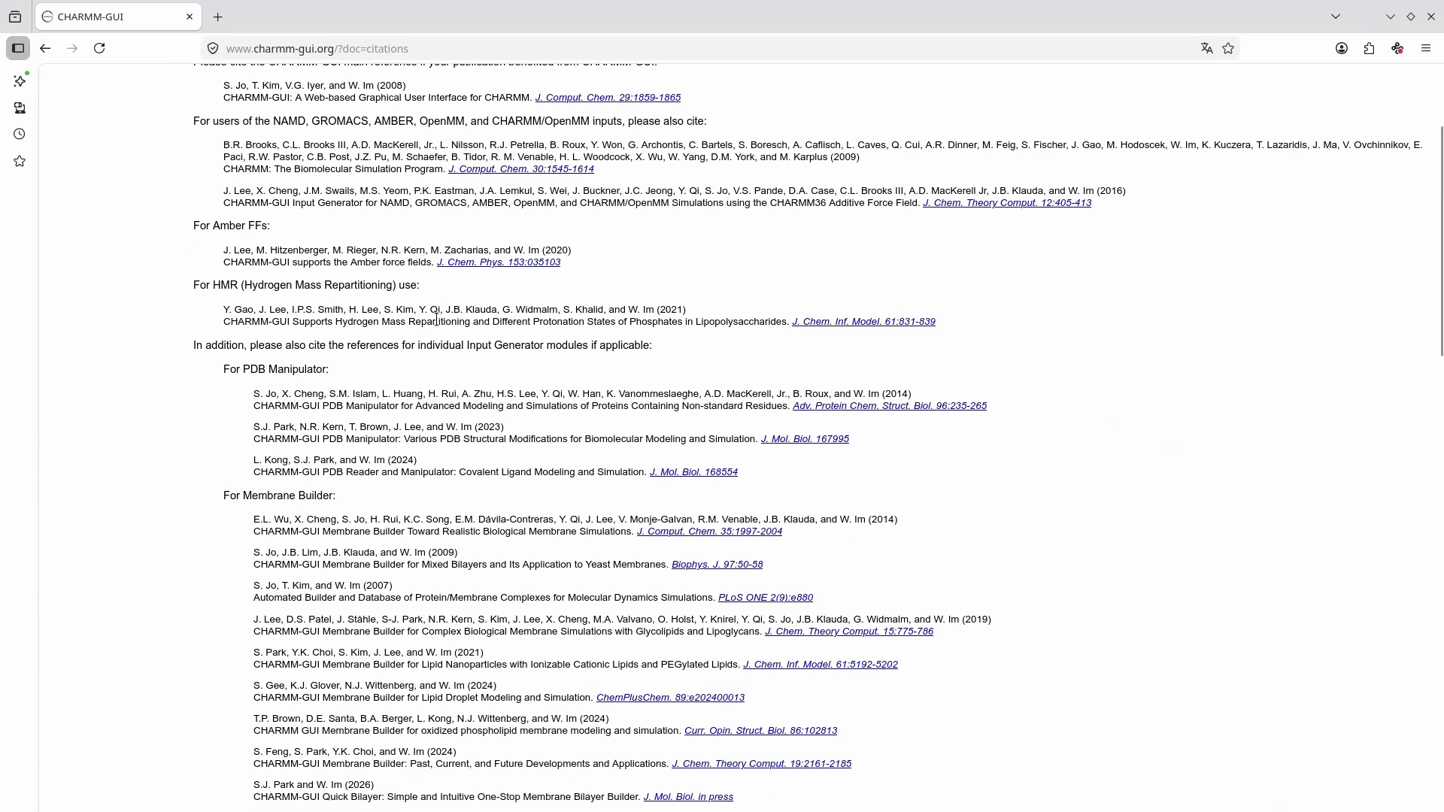
pyautogui.scroll(-2, 436, 319)
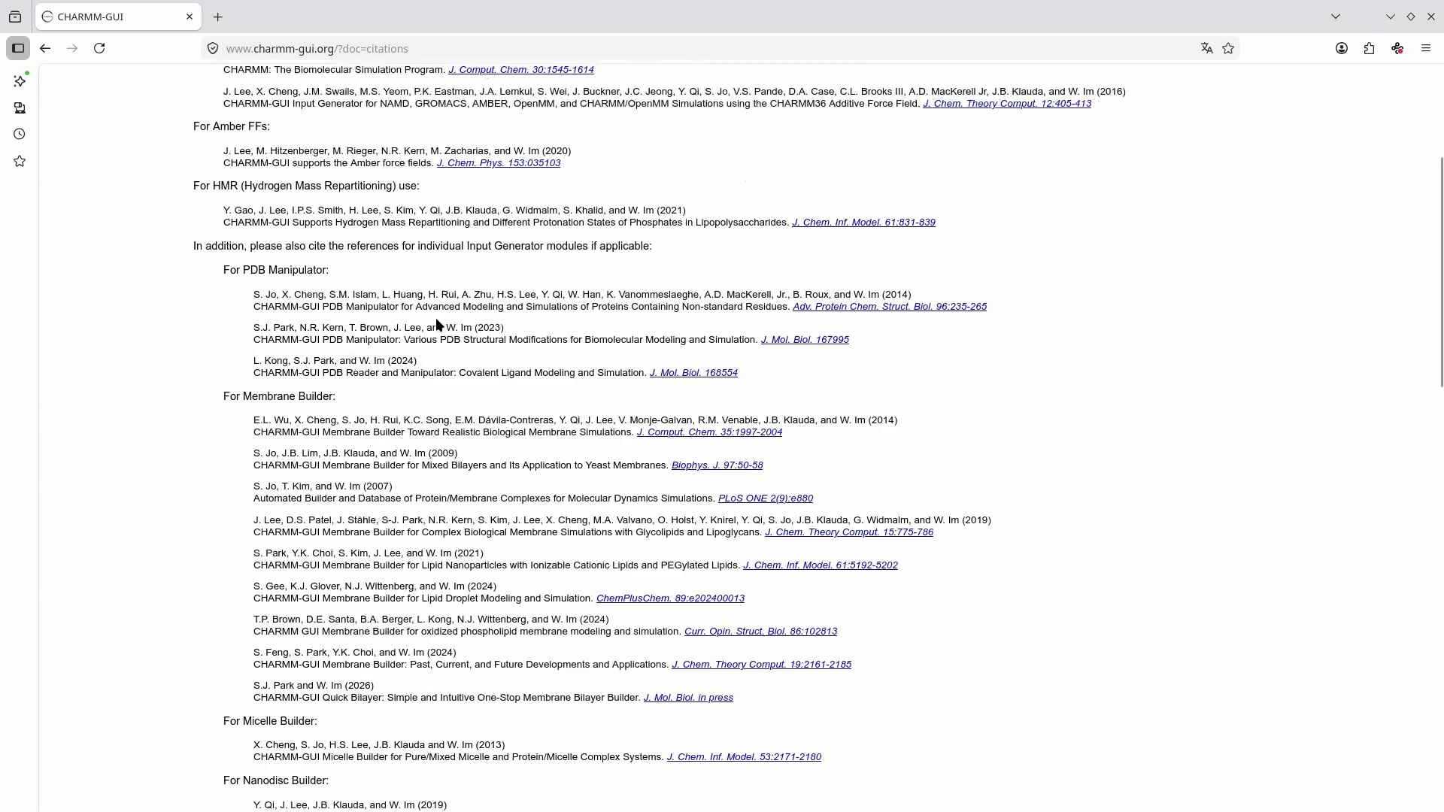
pyautogui.scroll(-2, 436, 319)
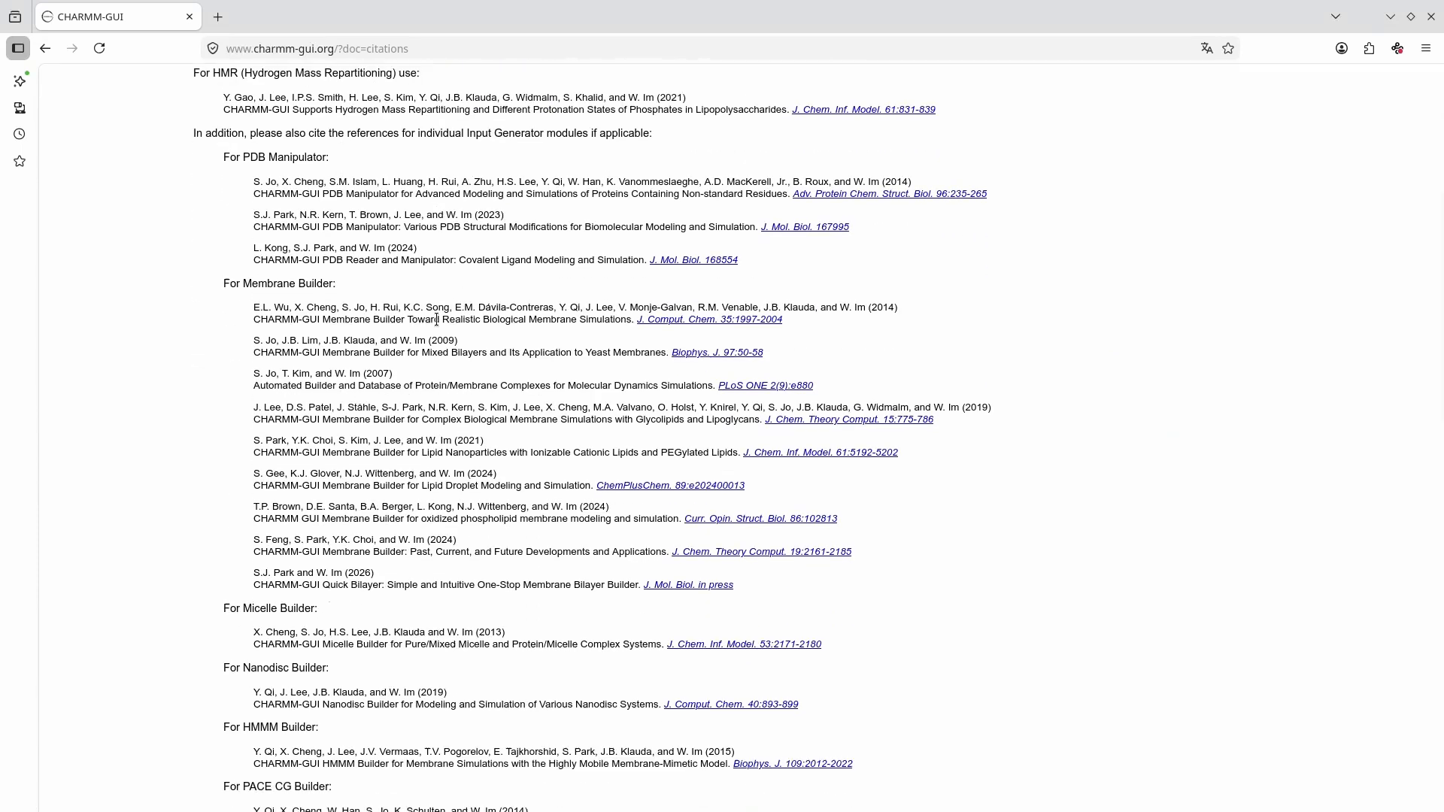
pyautogui.scroll(-2, 436, 320)
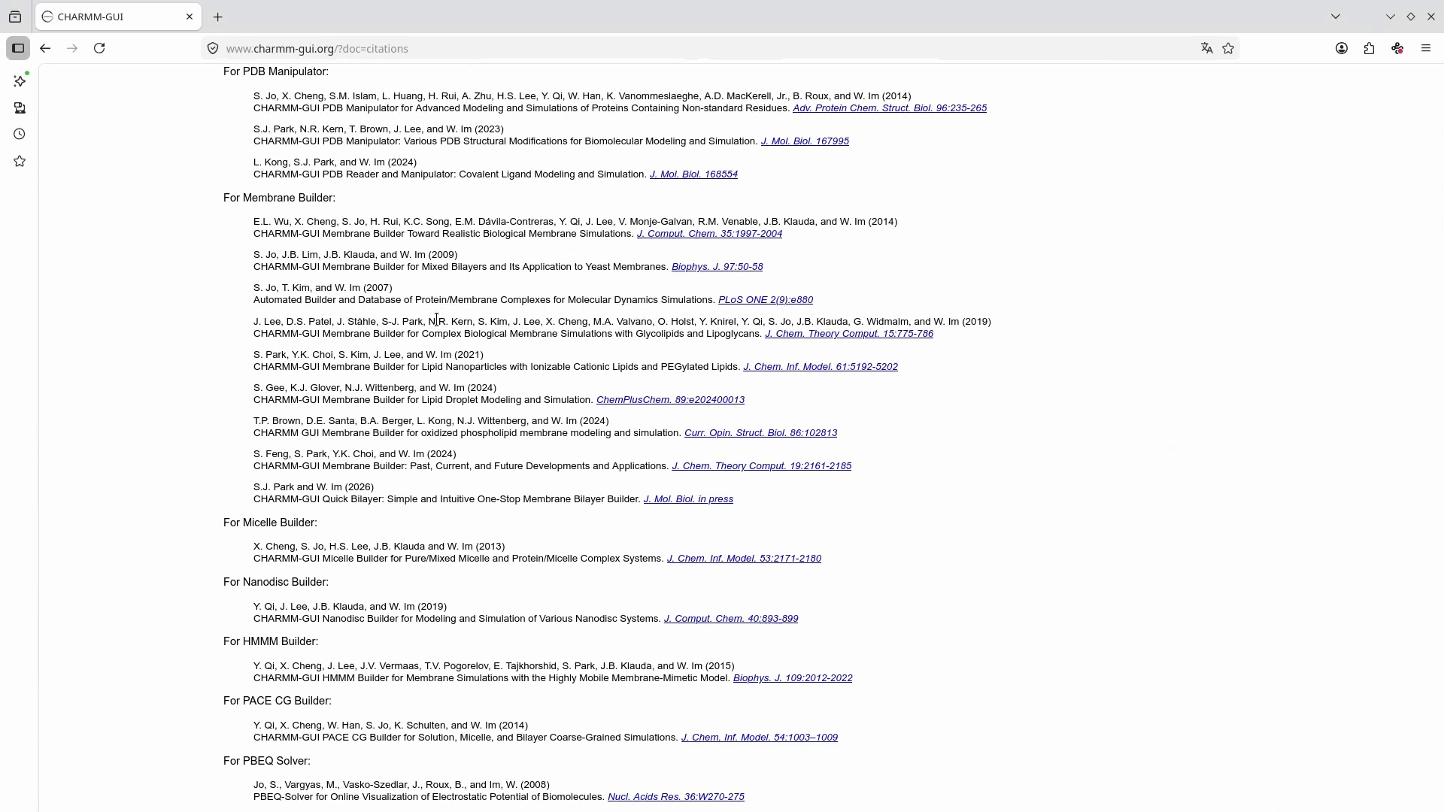
pyautogui.scroll(-2, 437, 319)
pyautogui.scroll(-2, 436, 318)
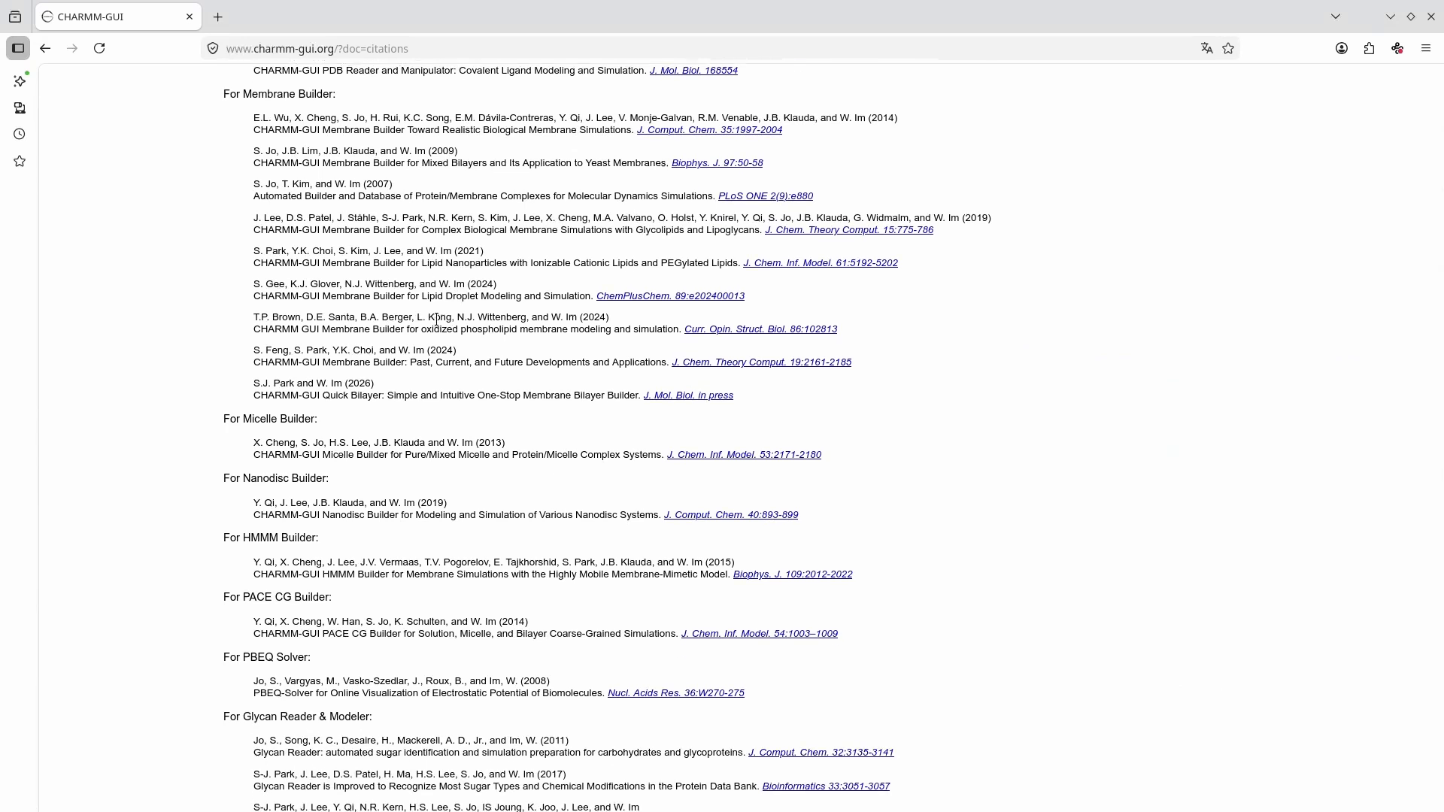
pyautogui.scroll(-4, 437, 325)
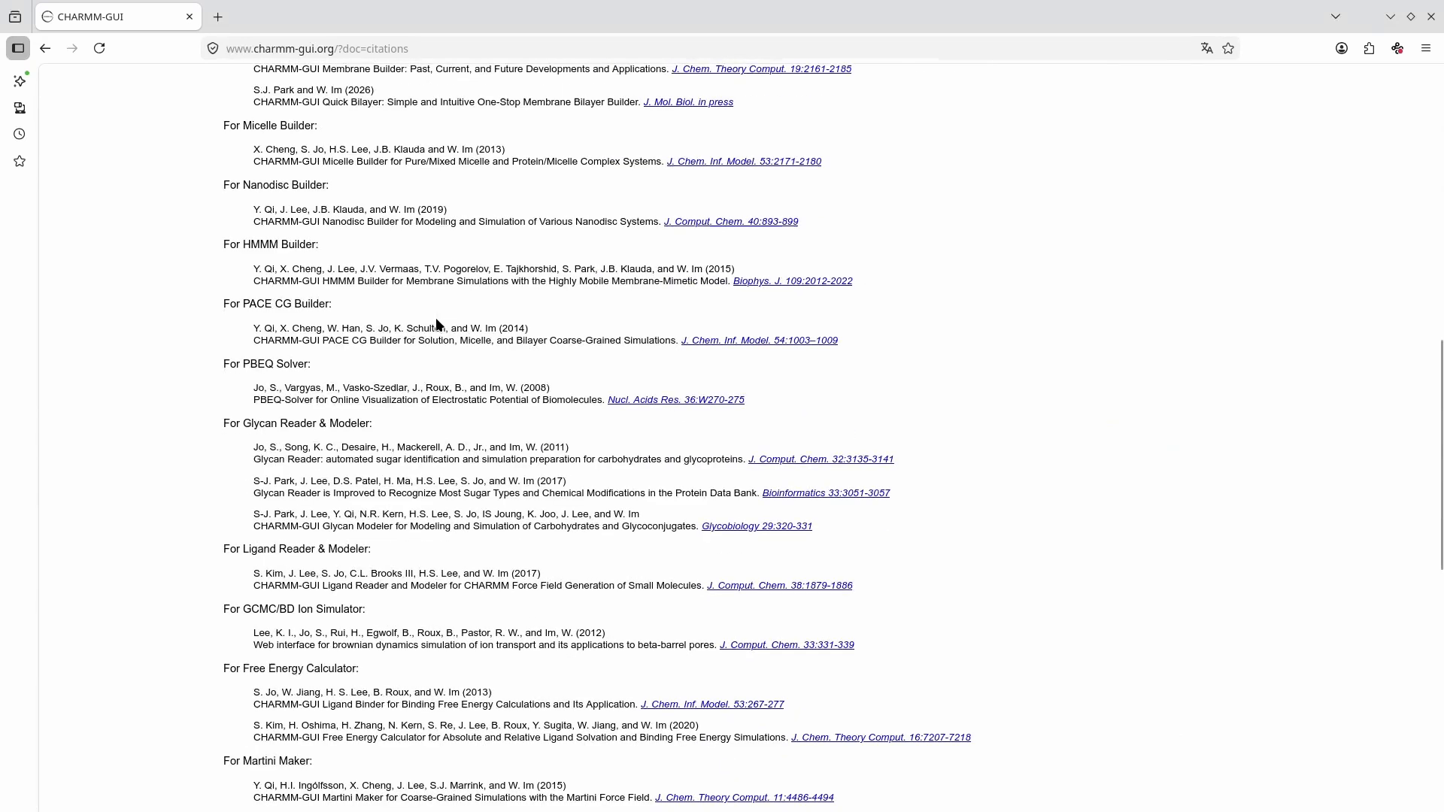
pyautogui.scroll(-4, 437, 321)
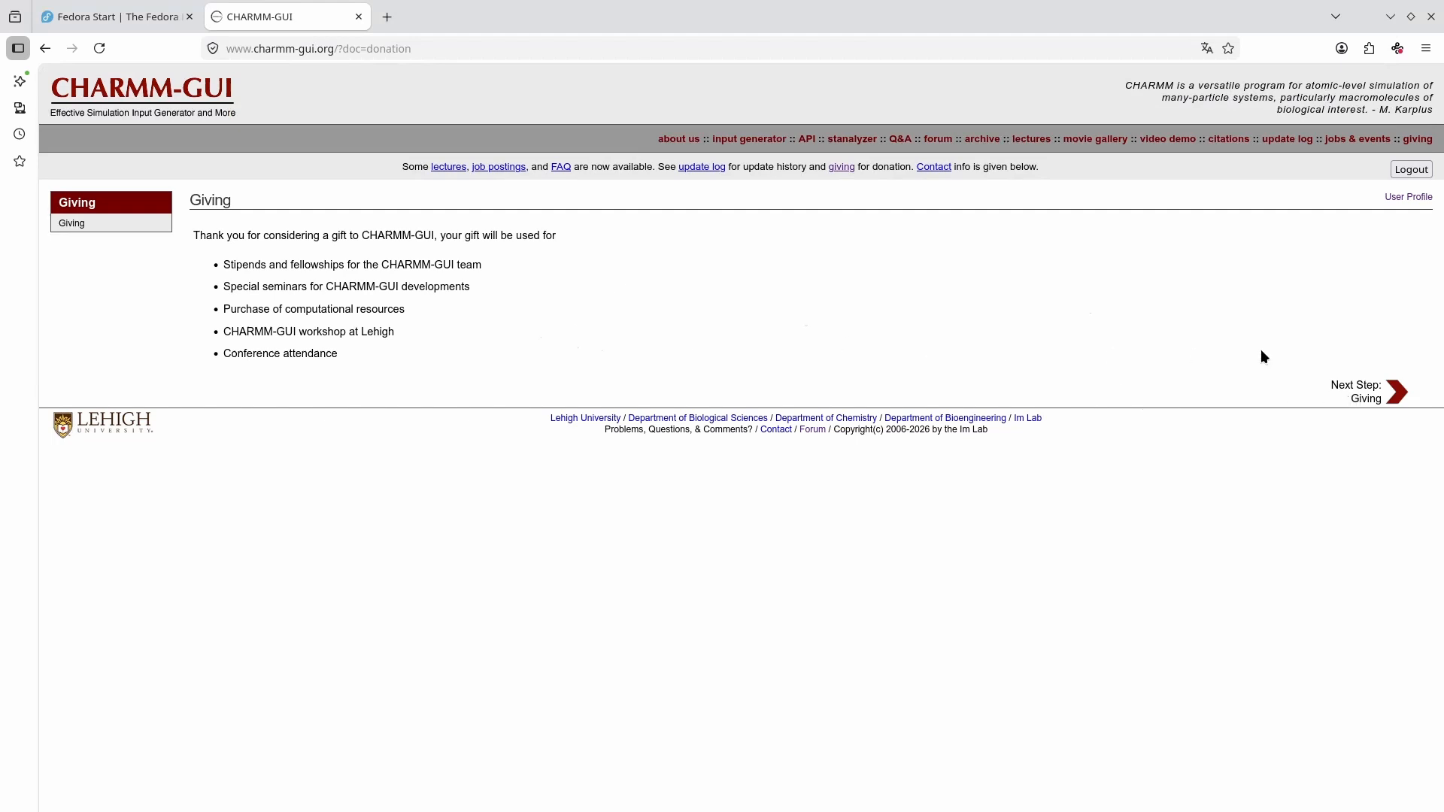
# Proceed from the Giving overview to its next step, the Giving page, and look it over.
pyautogui.click(1357, 385)
pyautogui.moveTo(1441, 134)
pyautogui.mouseDown()
pyautogui.moveTo(1441, 580)
pyautogui.moveTo(1441, 151)
pyautogui.mouseUp()
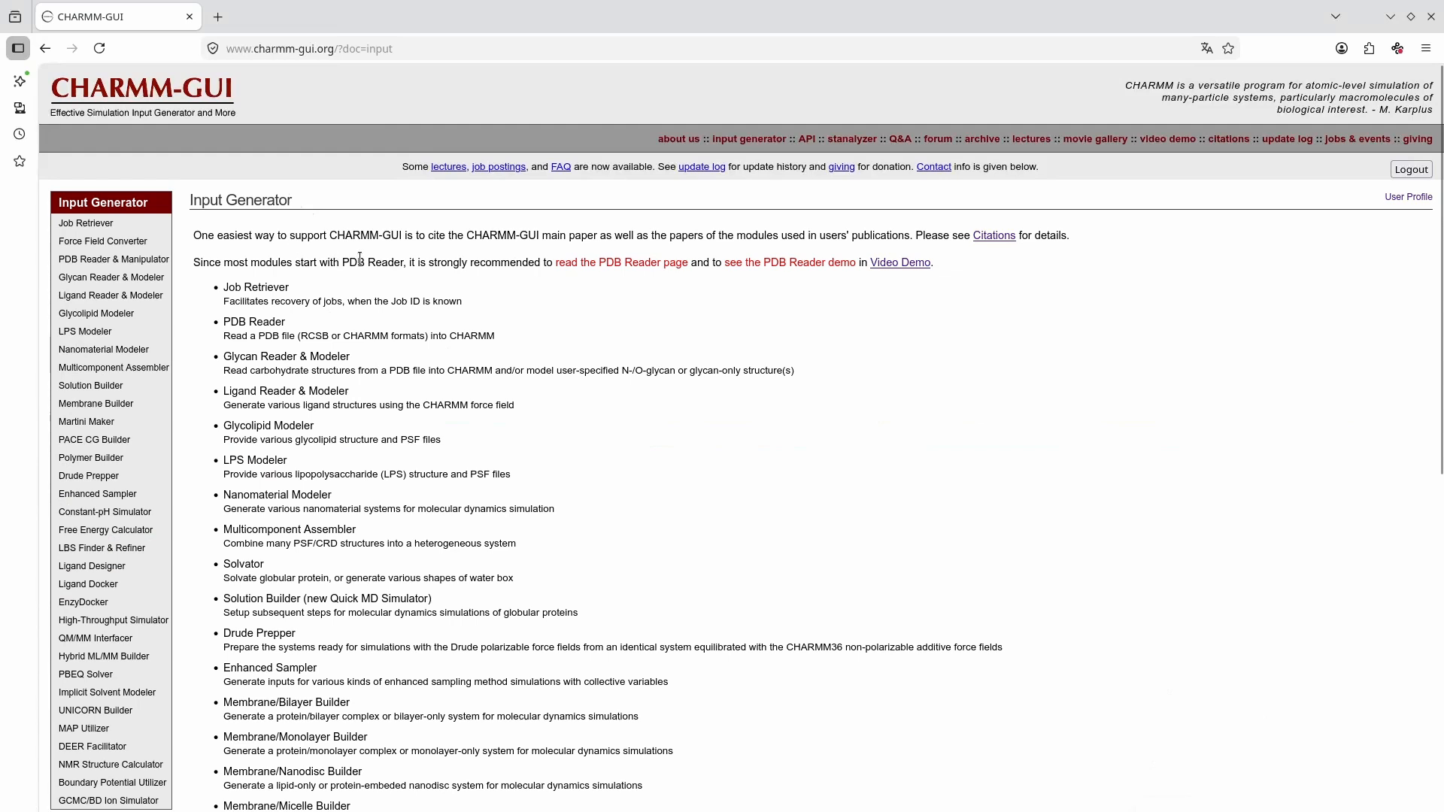
# Look through the Input Generator module list and open the Bilayer Builder of the Membrane Builder.
pyautogui.scroll(-4, 361, 259)
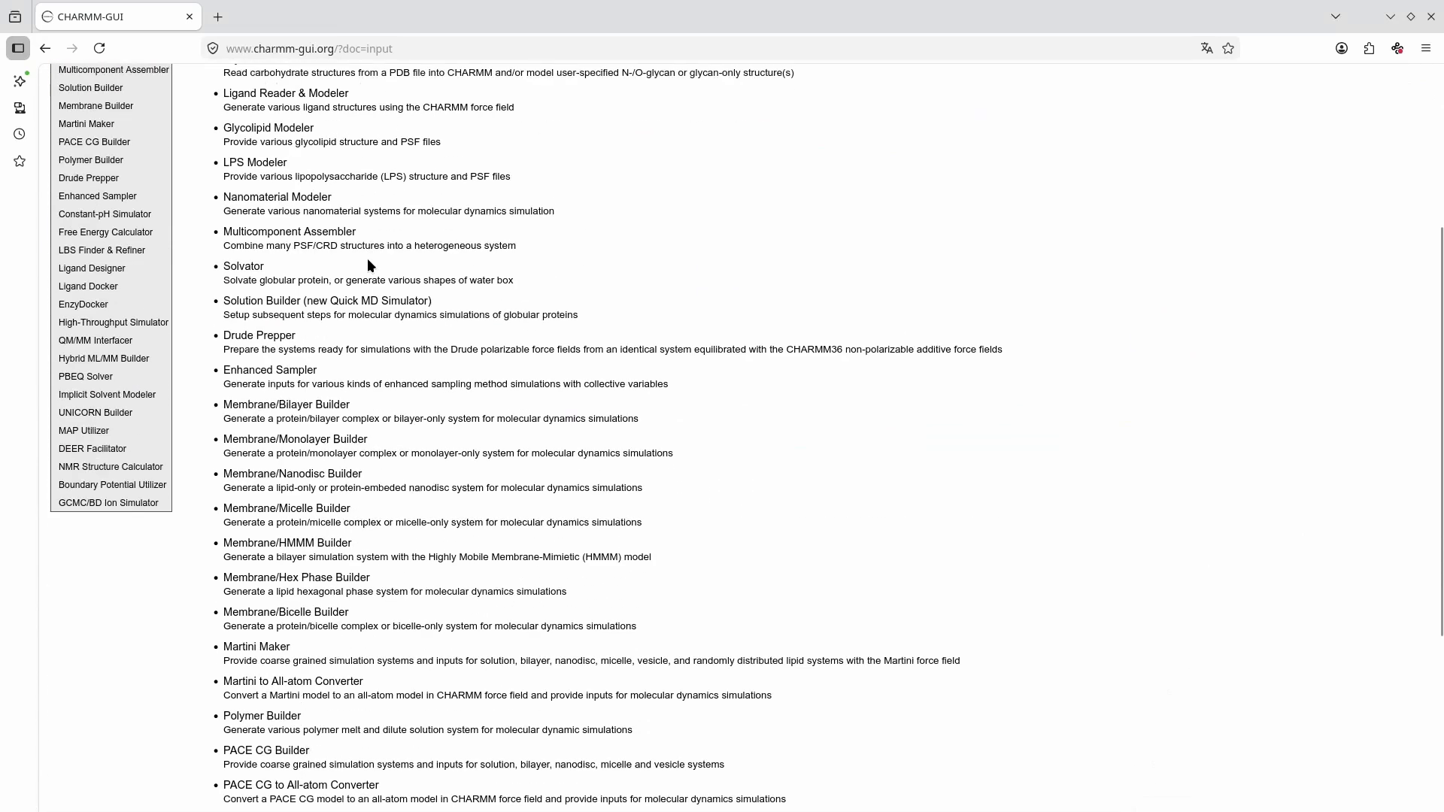
pyautogui.scroll(-6, 367, 259)
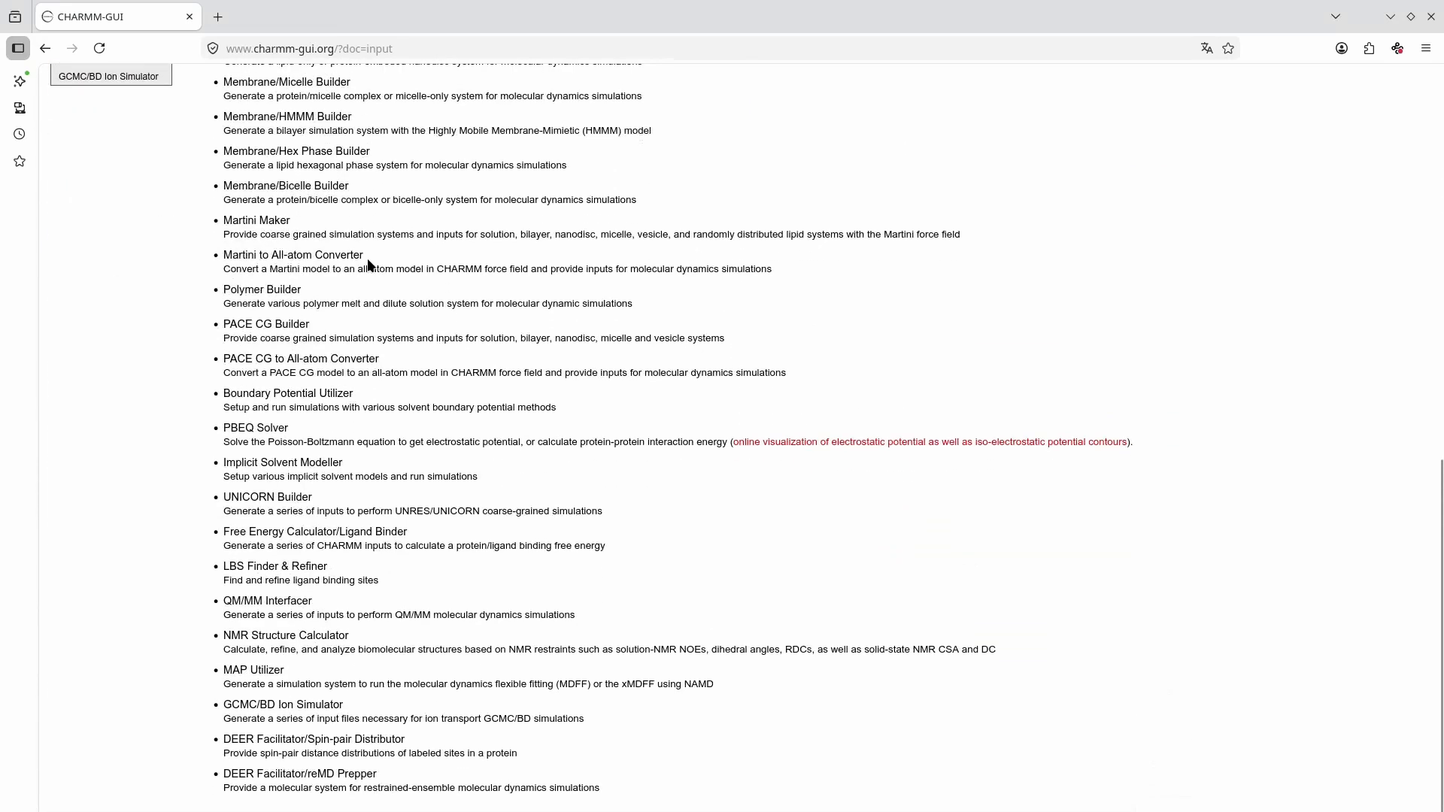
pyautogui.scroll(9, 367, 258)
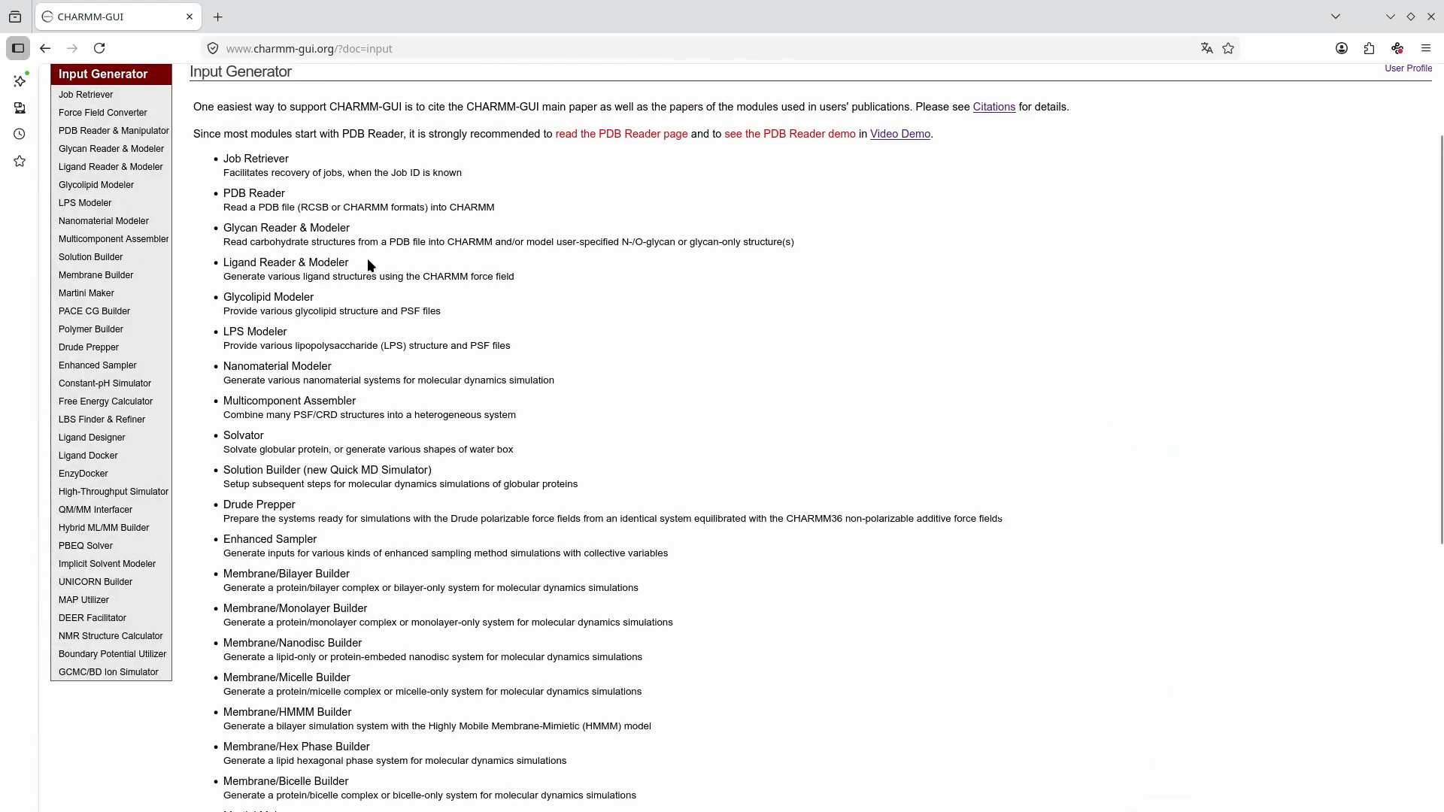
pyautogui.moveTo(193, 286)
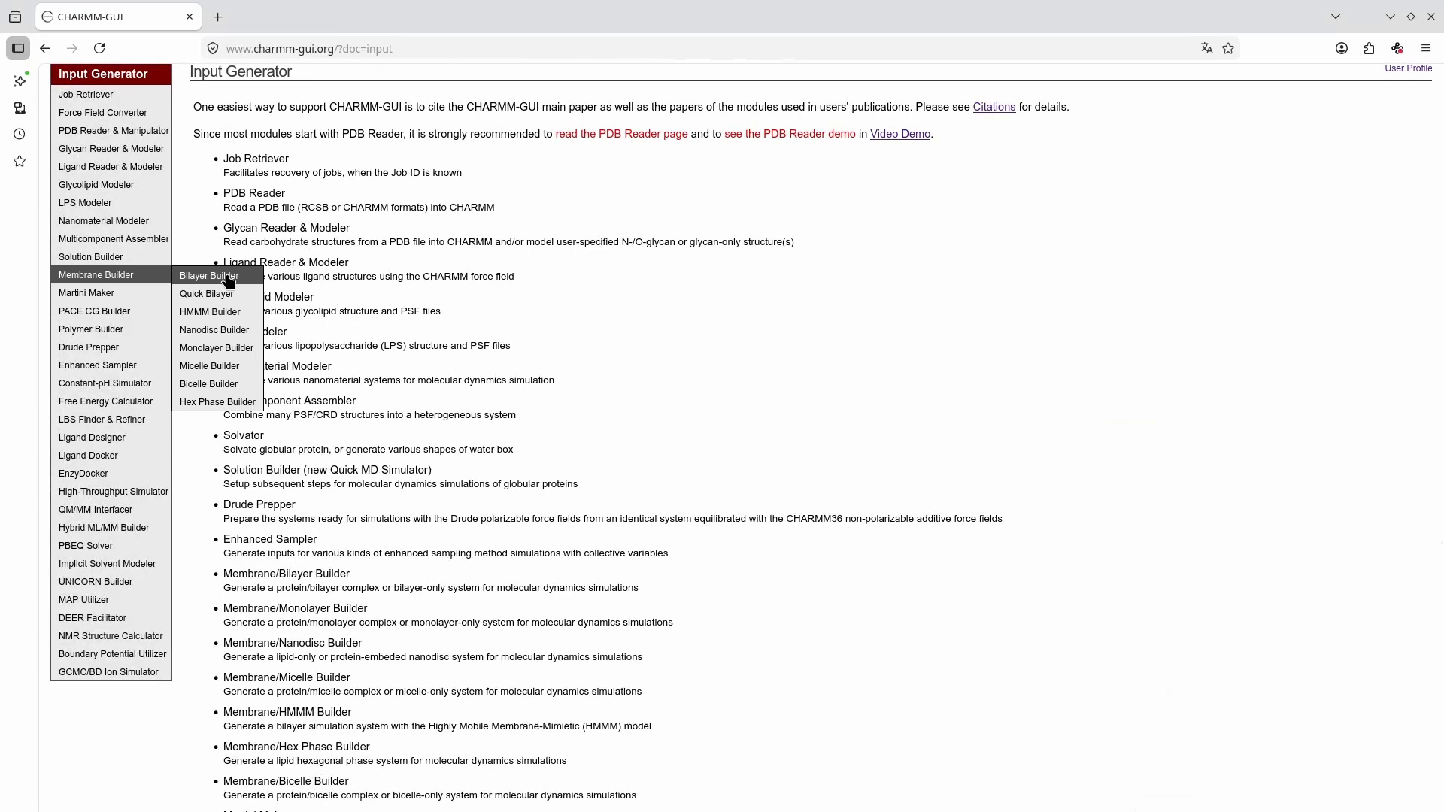
pyautogui.click(228, 278)
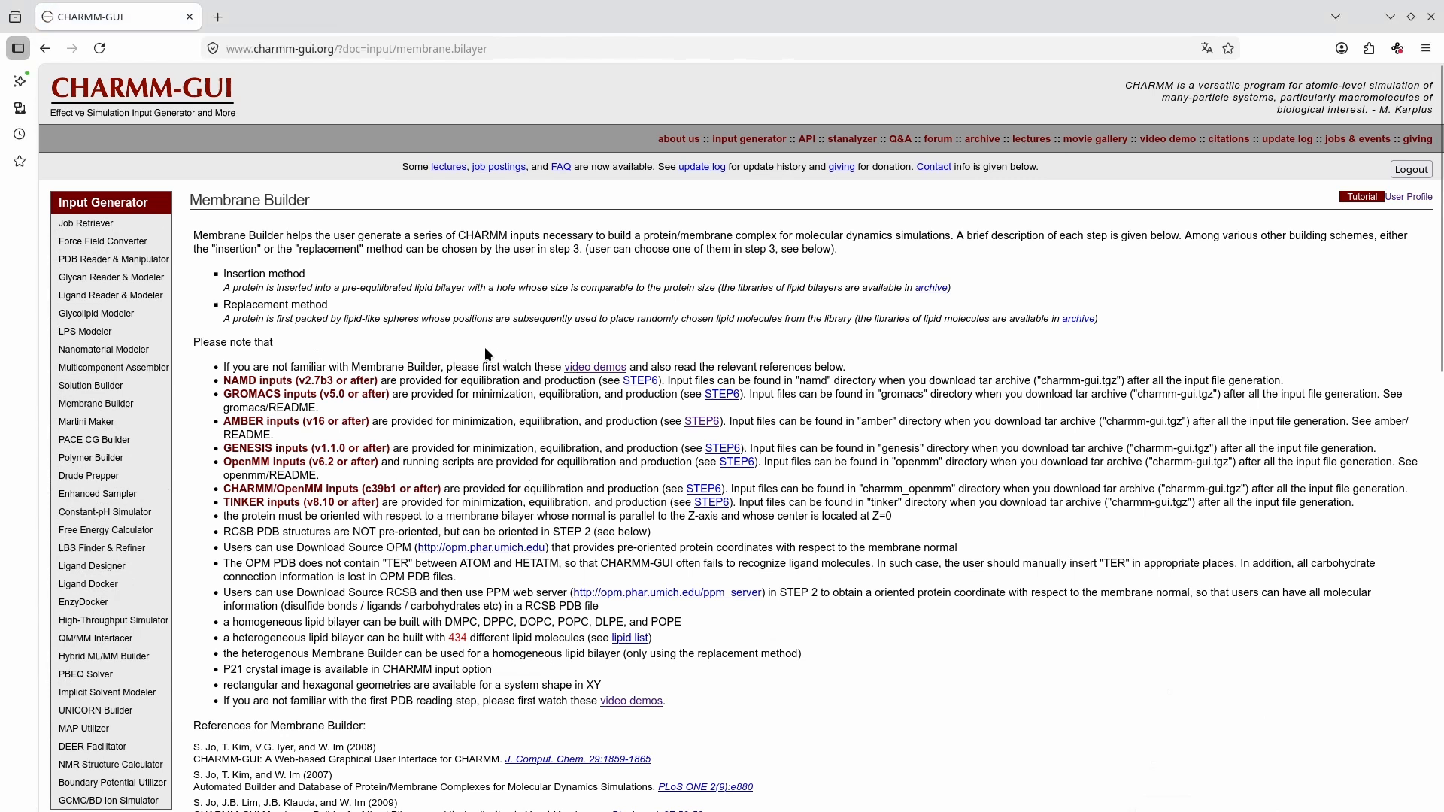
# Choose Membrane Only System as the system type and continue to the next step of the Membrane Builder.
pyautogui.scroll(-2, 485, 347)
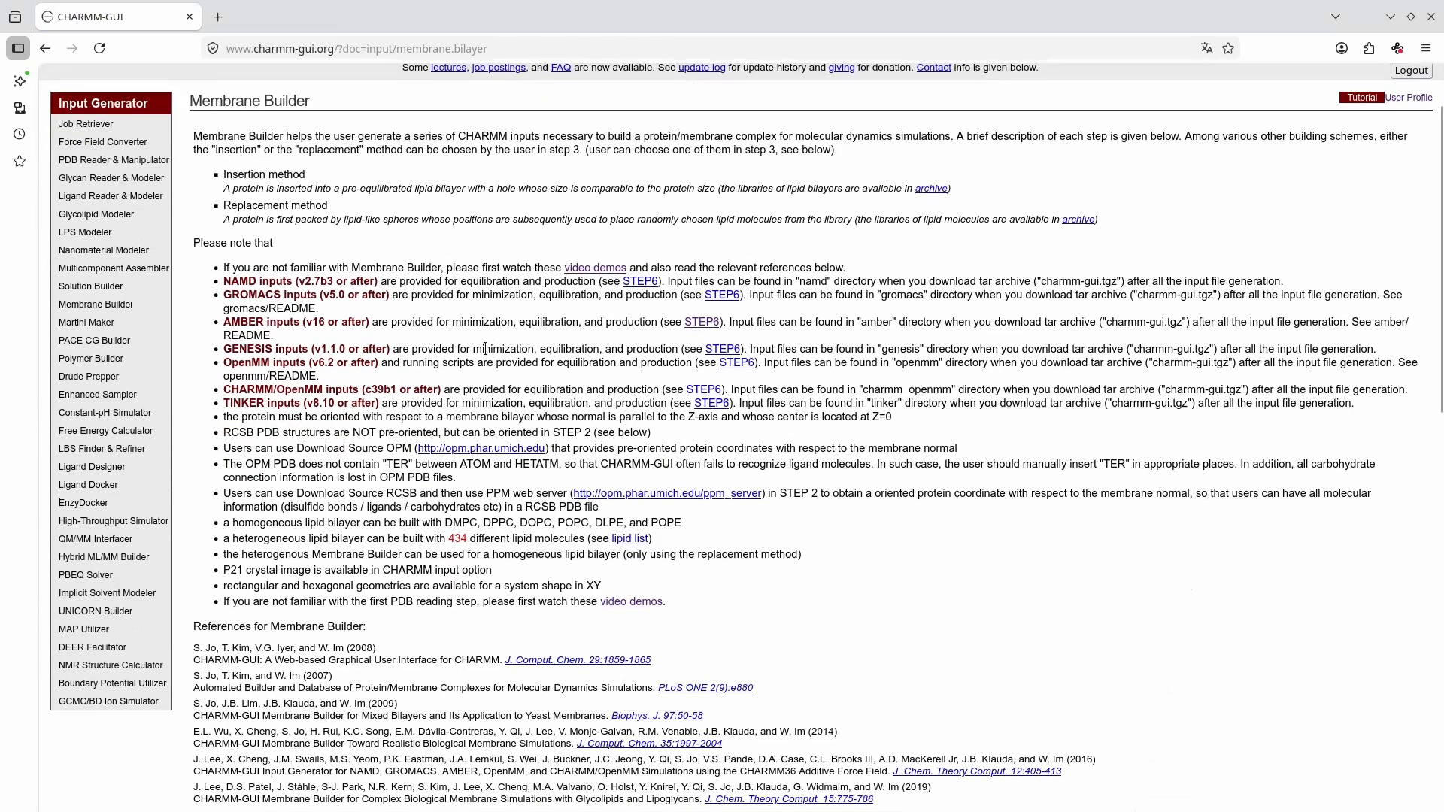
pyautogui.scroll(-2, 484, 348)
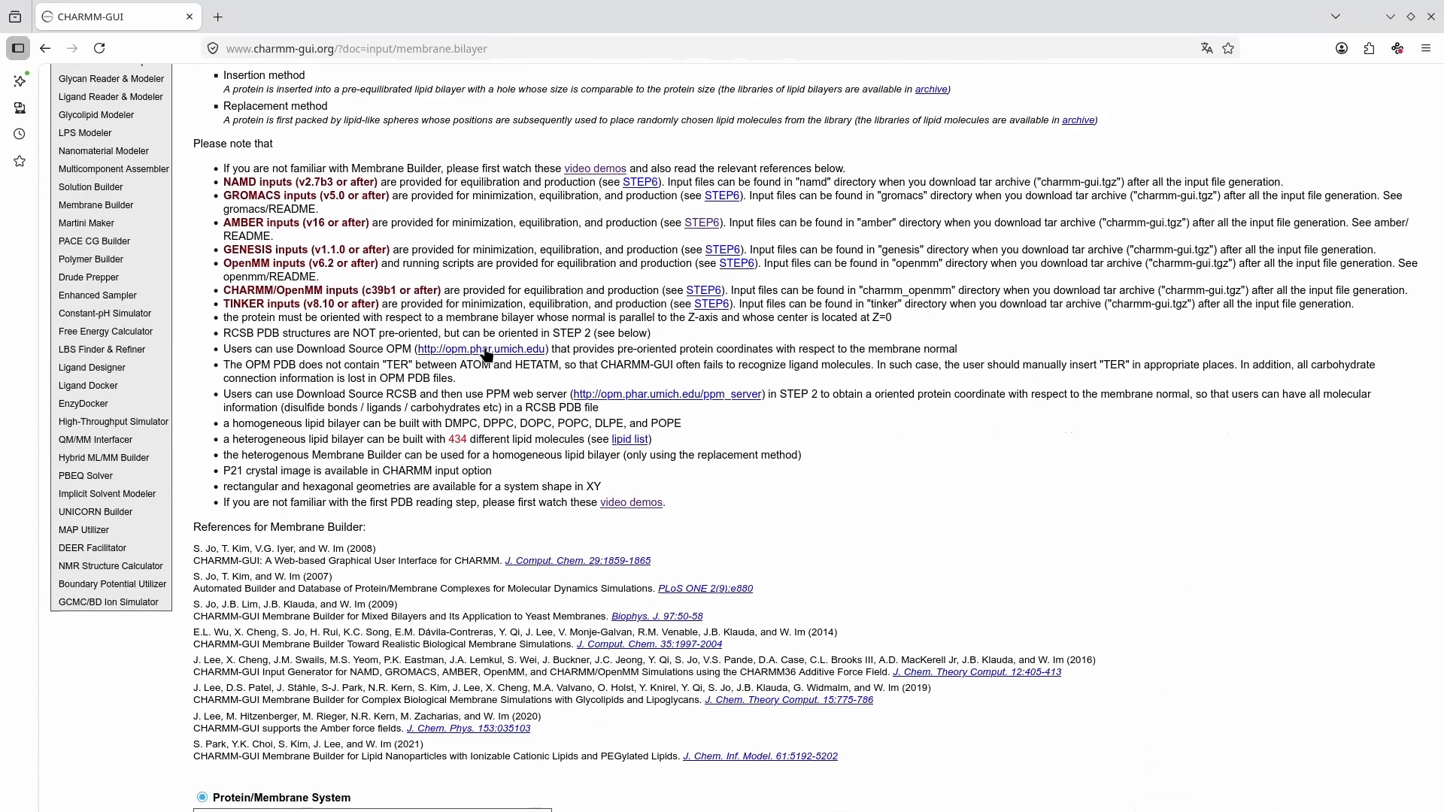
pyautogui.scroll(-3, 484, 353)
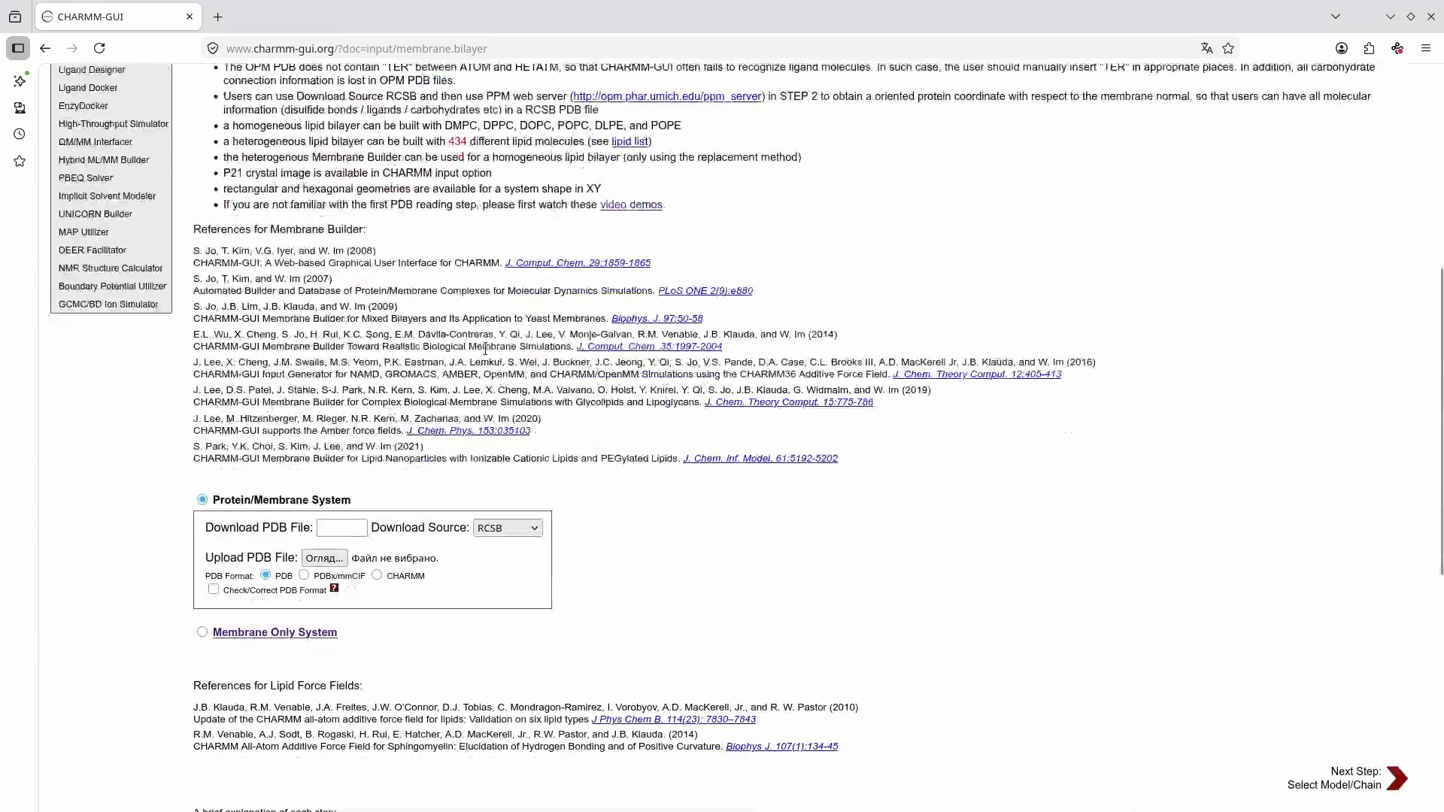
pyautogui.scroll(-2, 485, 348)
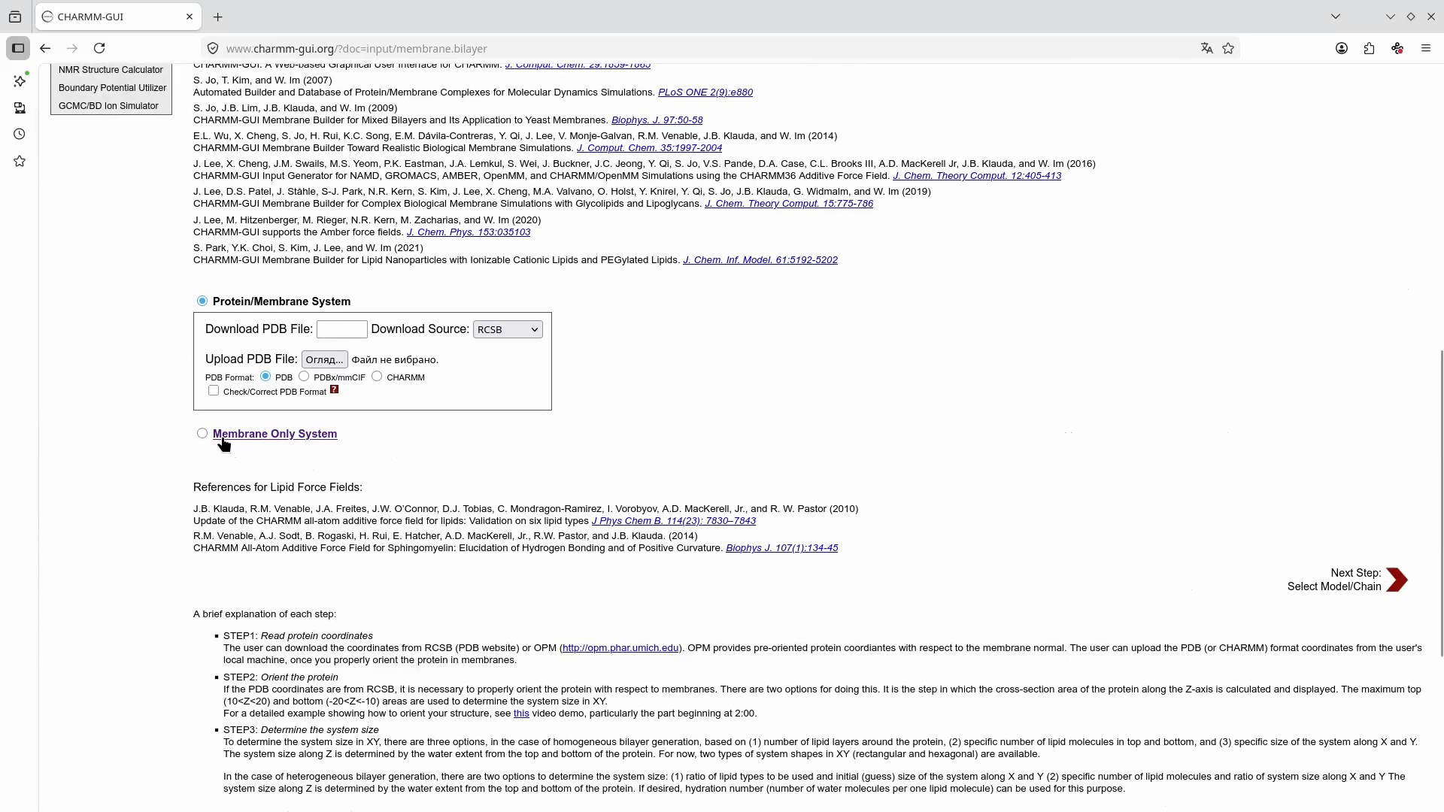
pyautogui.click(201, 432)
pyautogui.click(1351, 586)
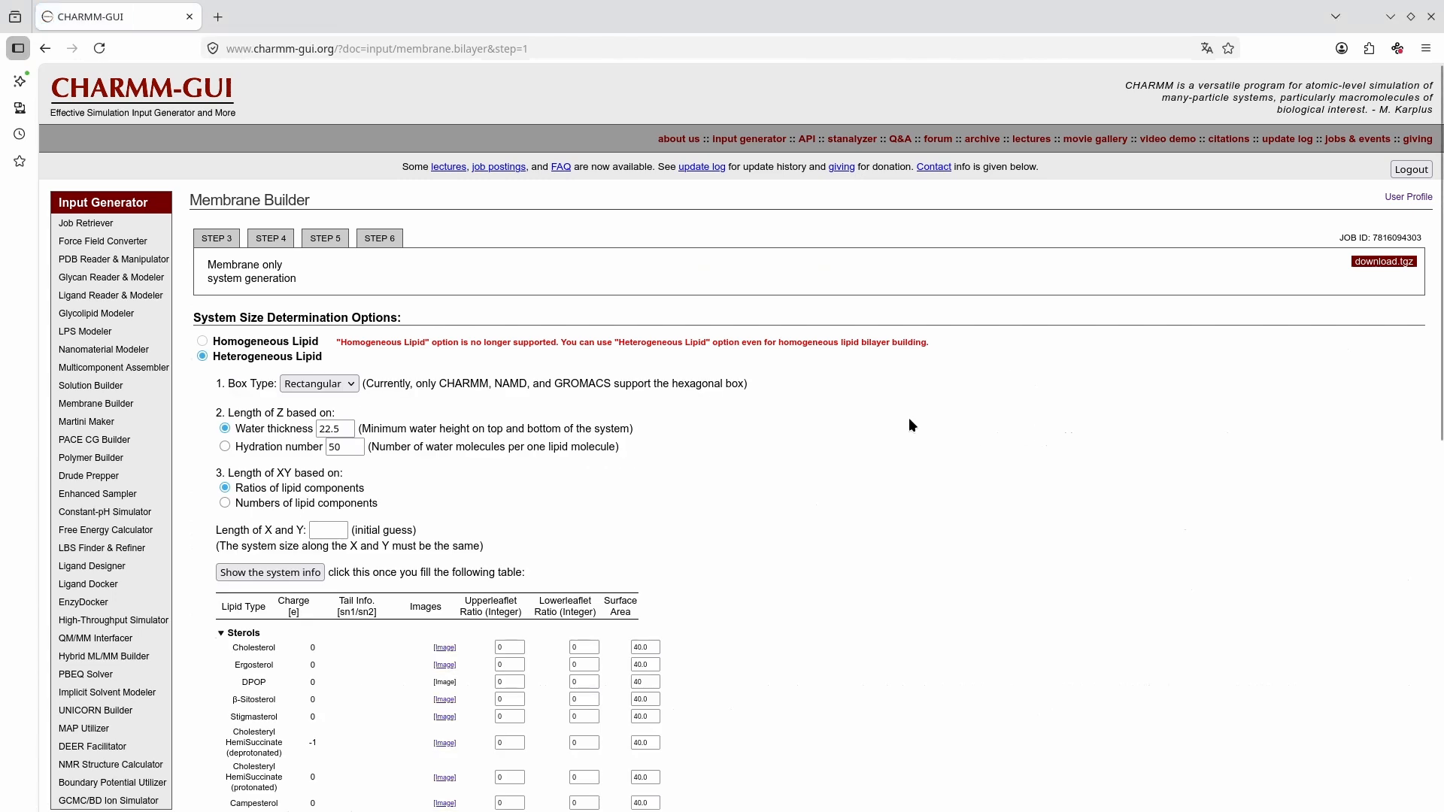
# Set the water thickness to 50 and base the XY length on the numbers of lipid components.
pyautogui.doubleClick(324, 430)
pyautogui.write('50')
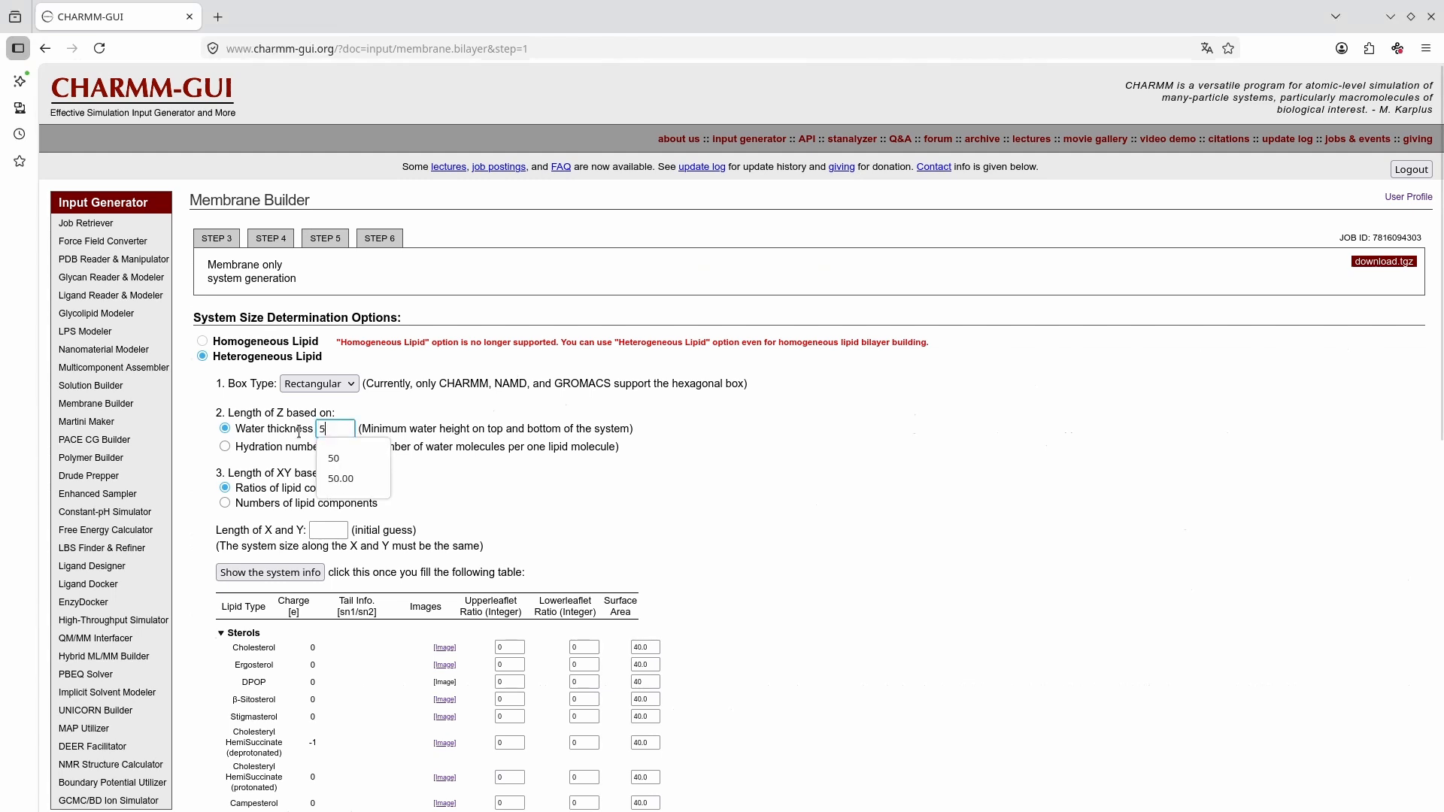
pyautogui.click(472, 462)
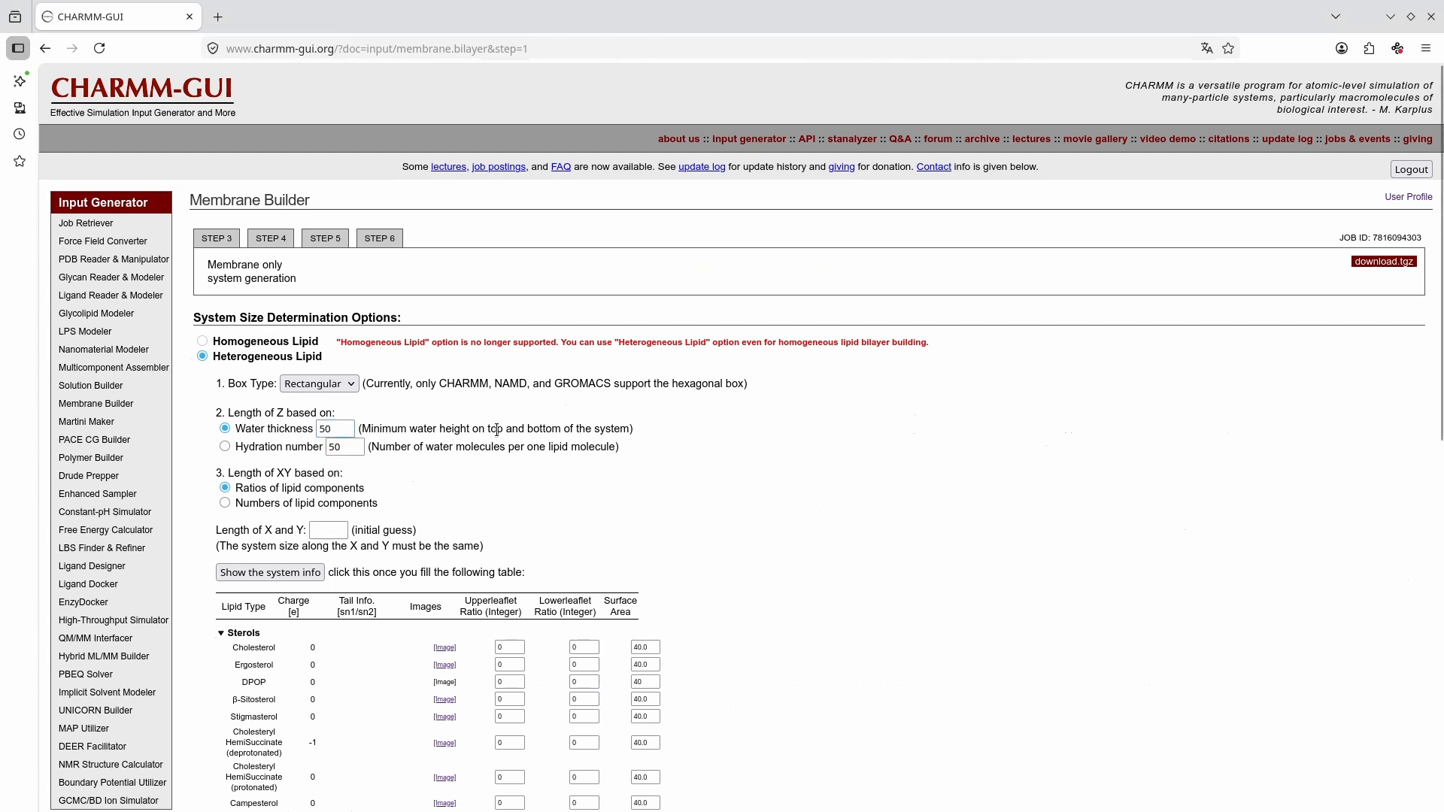
pyautogui.click(343, 429)
pyautogui.scroll(-2, 413, 458)
pyautogui.click(224, 404)
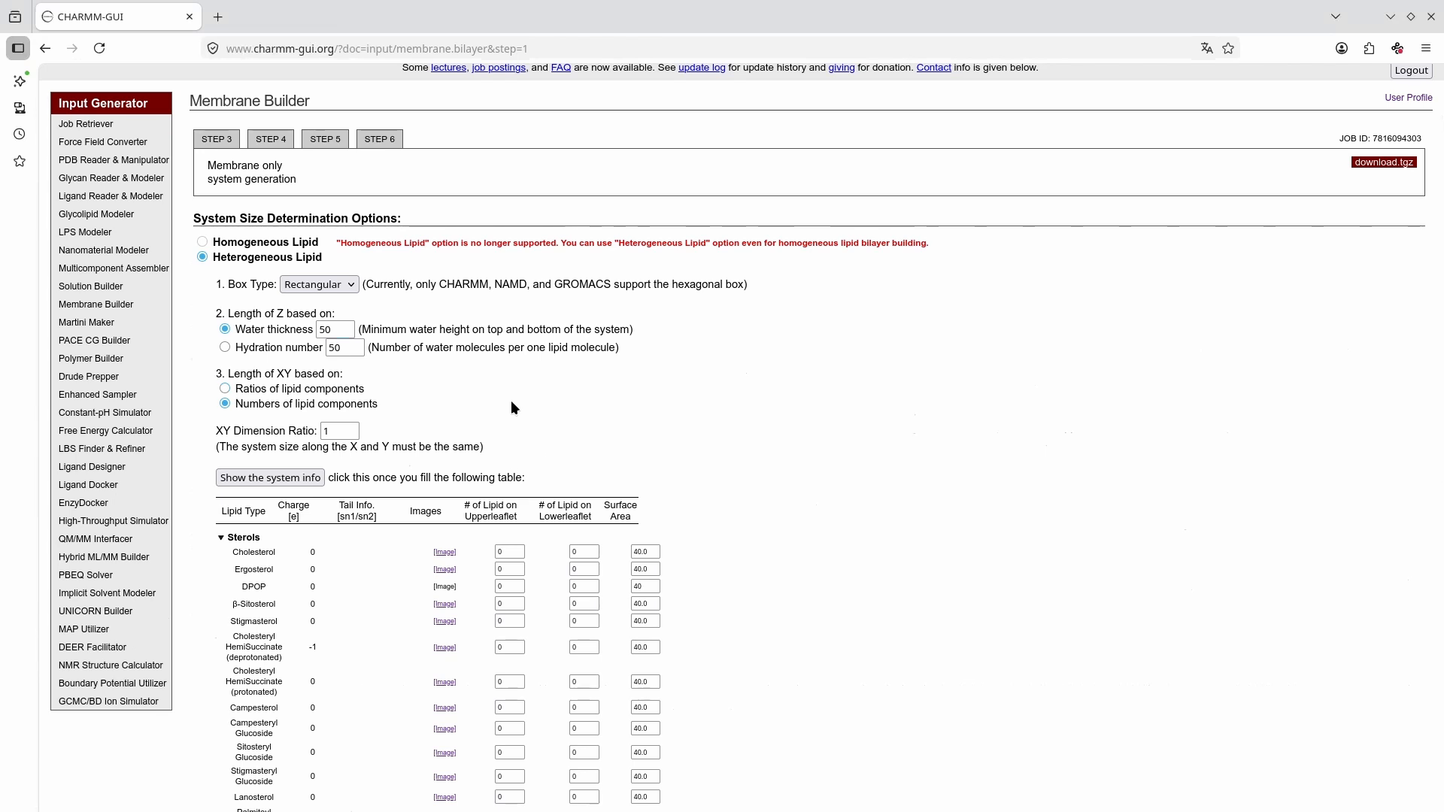
# Look over the available lipid groups in the lipid table and collapse the Sterols group.
pyautogui.scroll(-4, 511, 401)
pyautogui.scroll(-4, 684, 474)
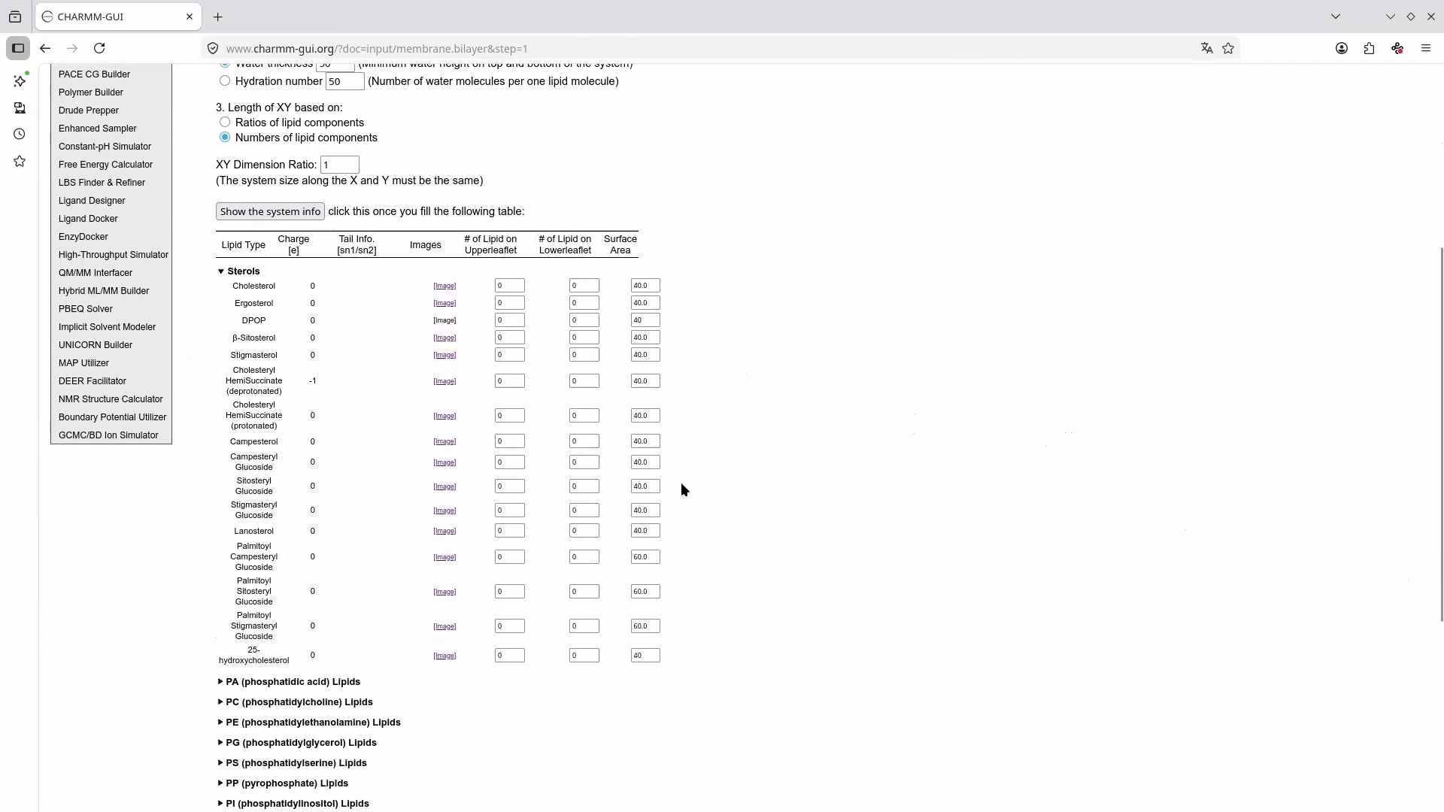
pyautogui.scroll(-7, 362, 200)
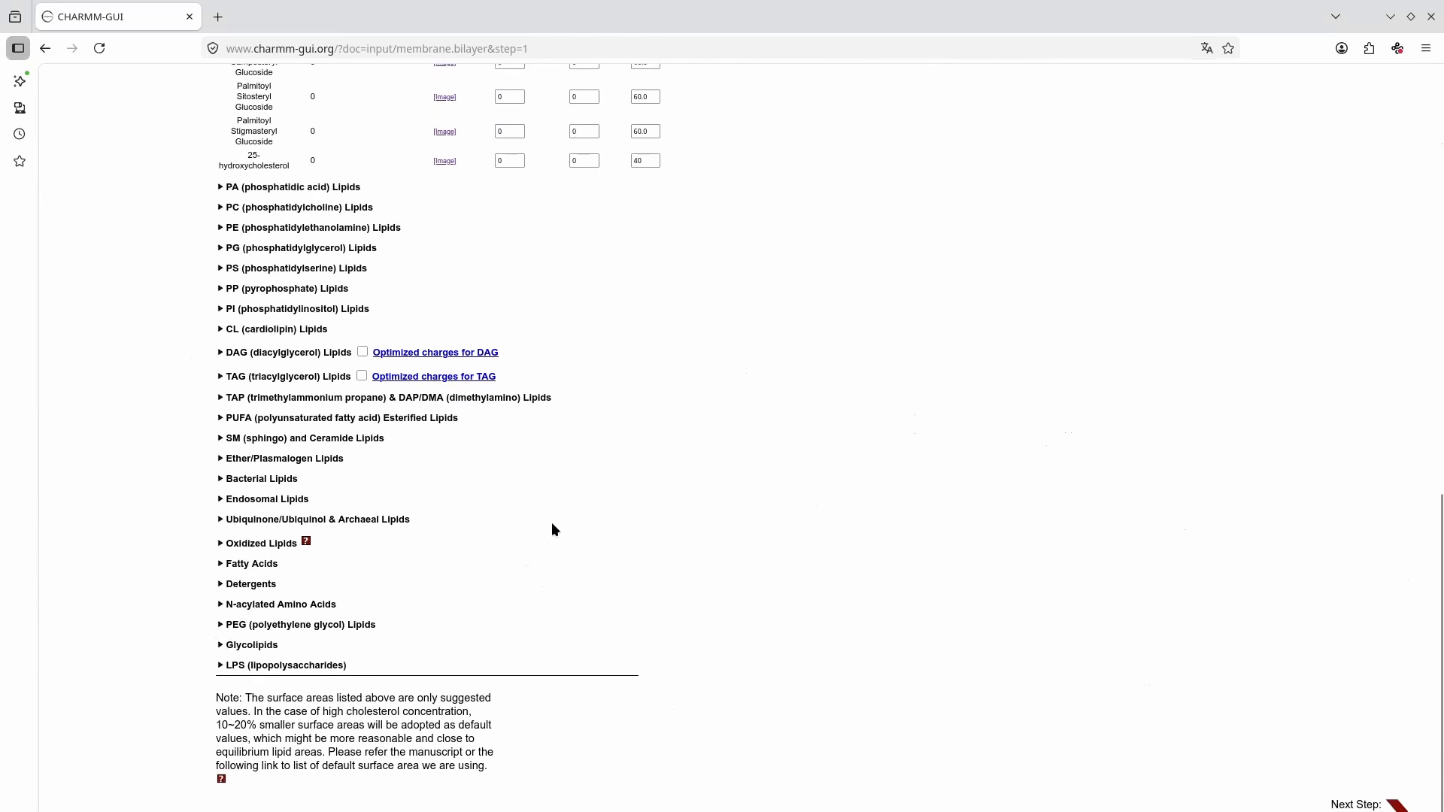
pyautogui.scroll(12, 552, 530)
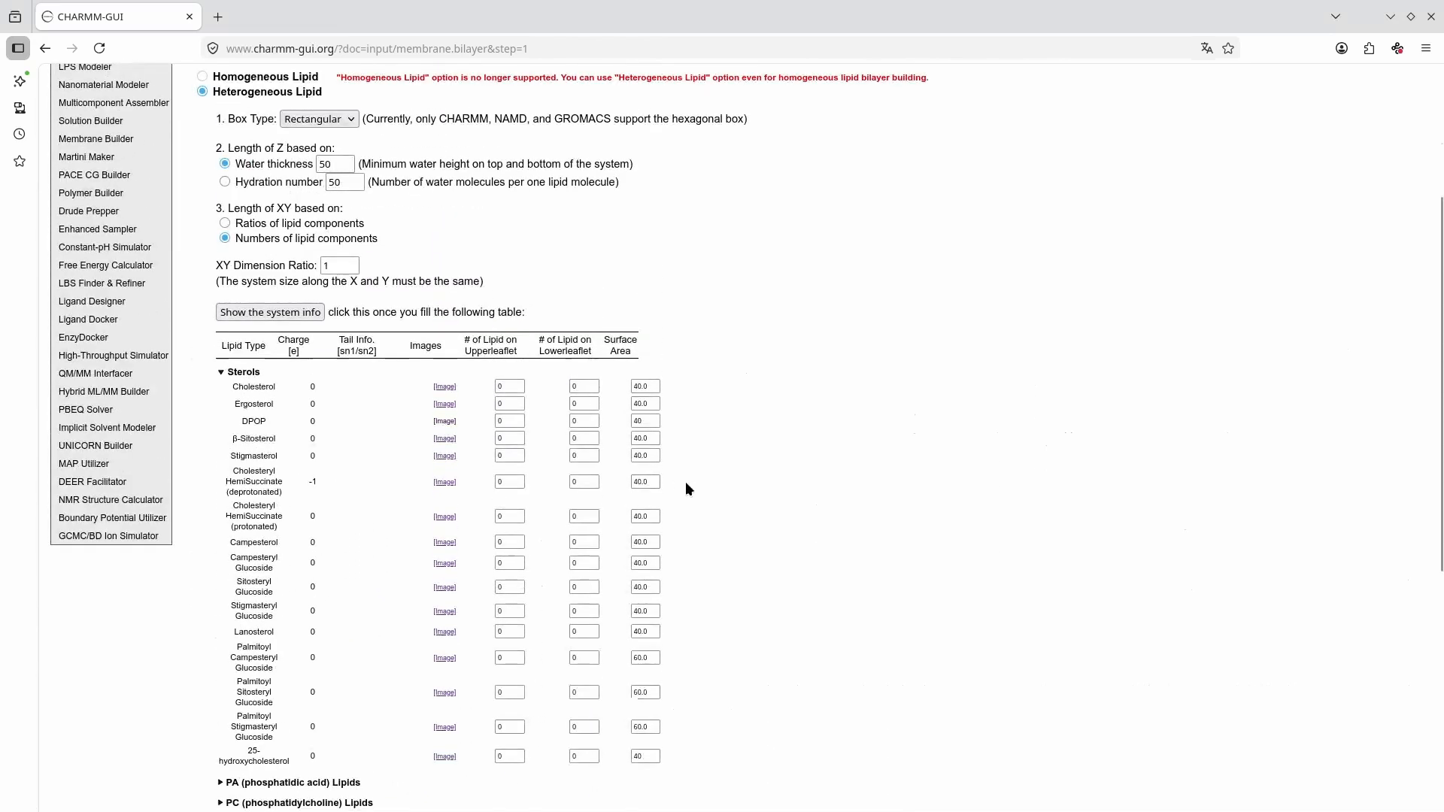
pyautogui.scroll(4, 449, 349)
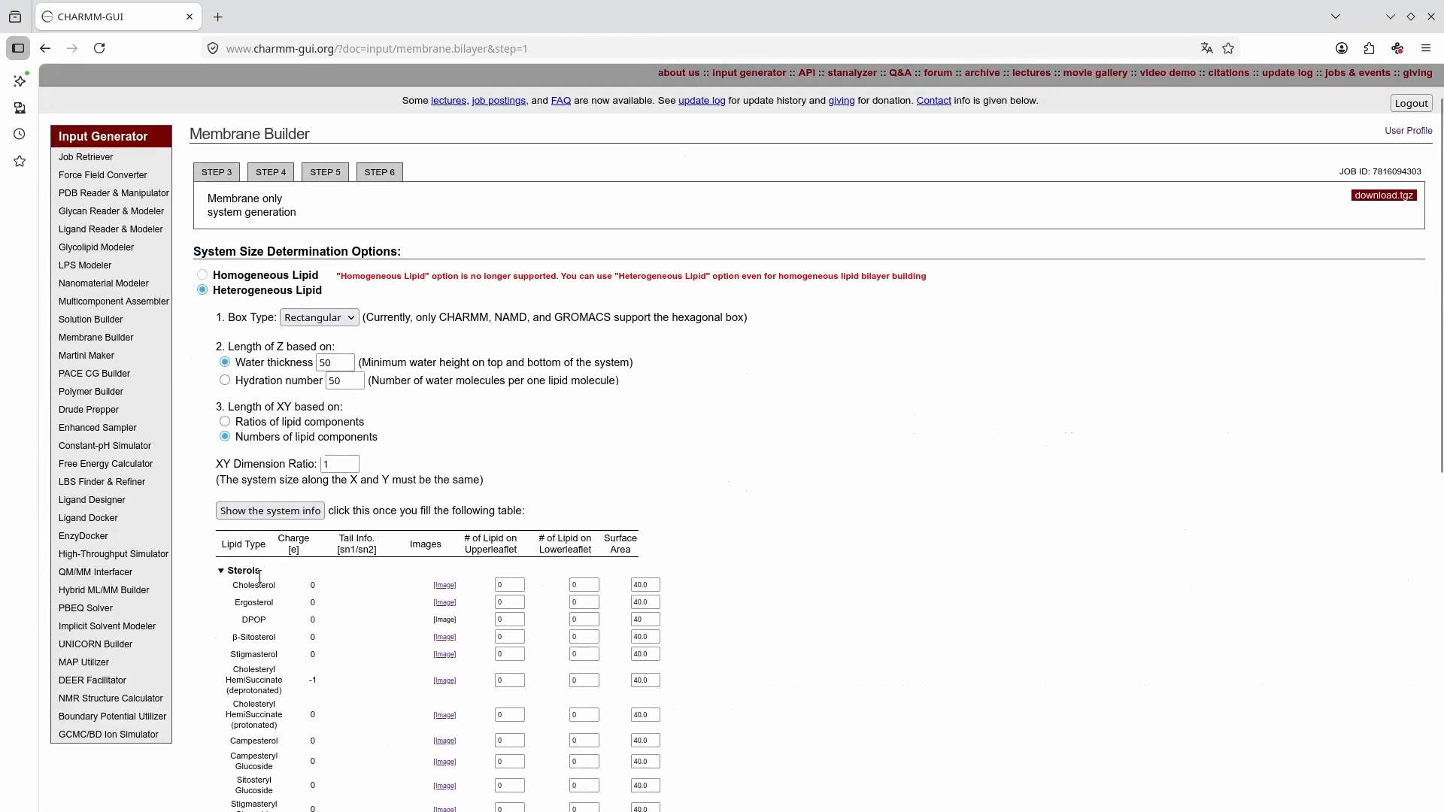
pyautogui.click(221, 568)
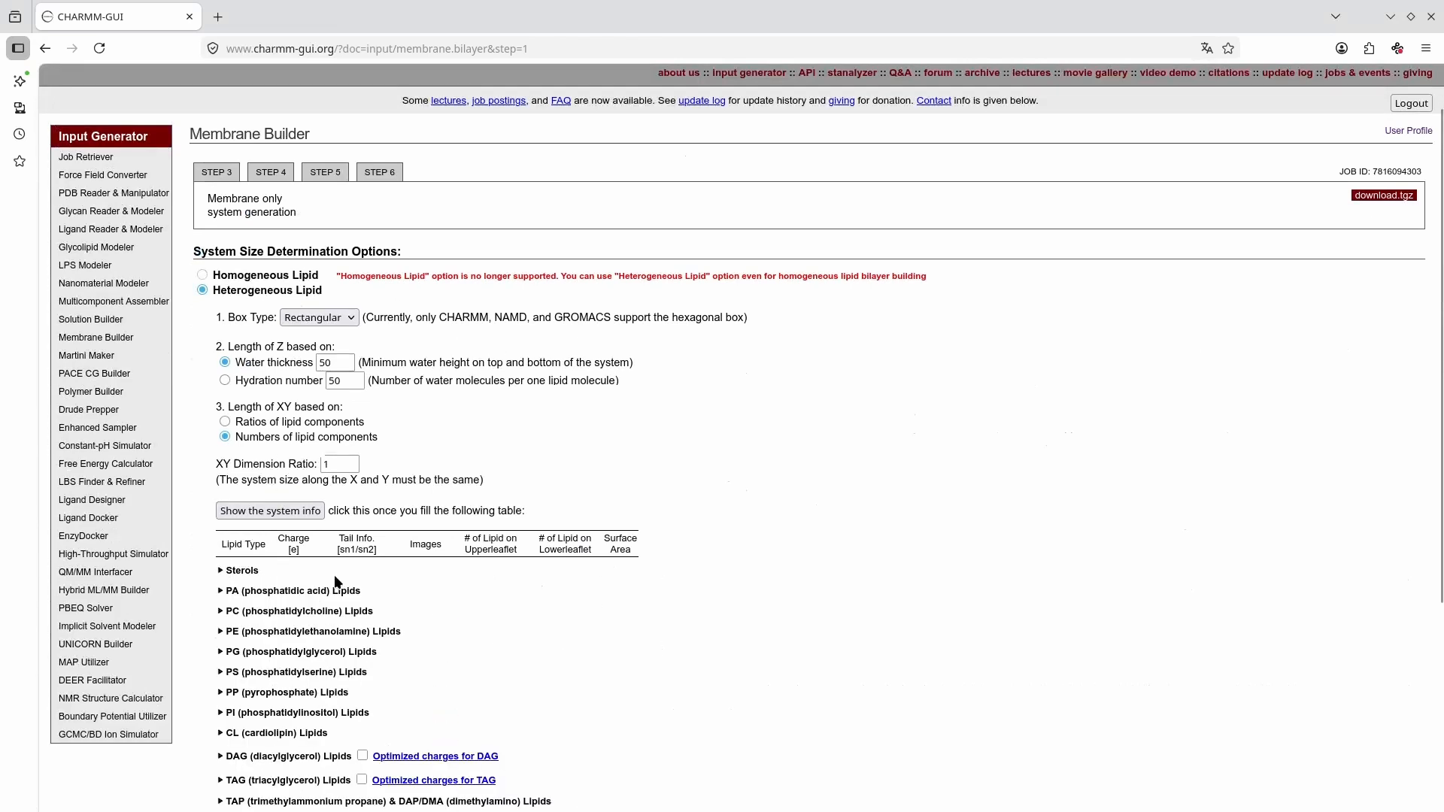
pyautogui.scroll(-4, 385, 553)
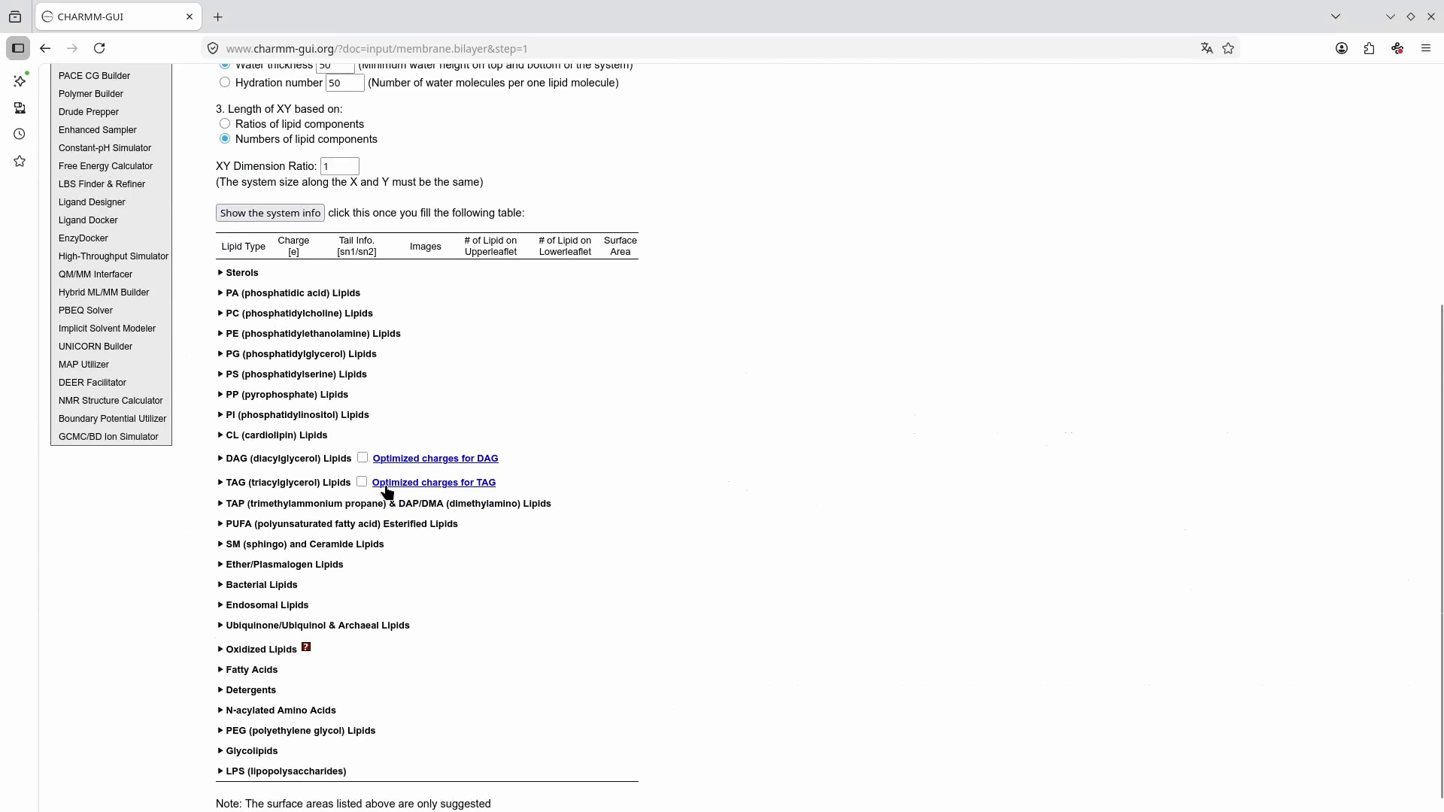
# Expand the PG (phosphatidylglycerol) lipids and set the number of POPG lipids to 38 on both the upper and lower leaflets.
pyautogui.click(221, 358)
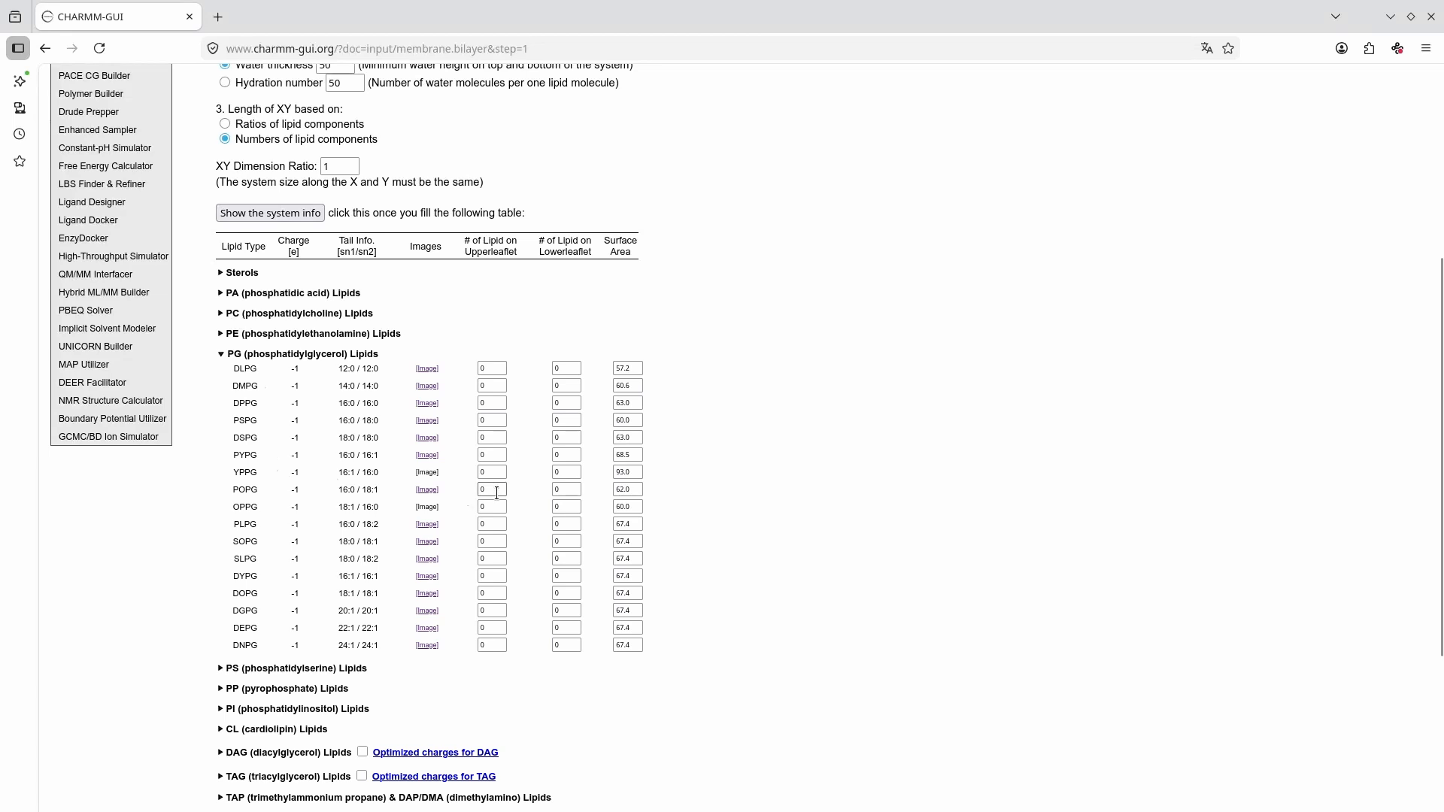
pyautogui.moveTo(496, 491); pyautogui.dragTo(441, 486)
pyautogui.click(422, 492)
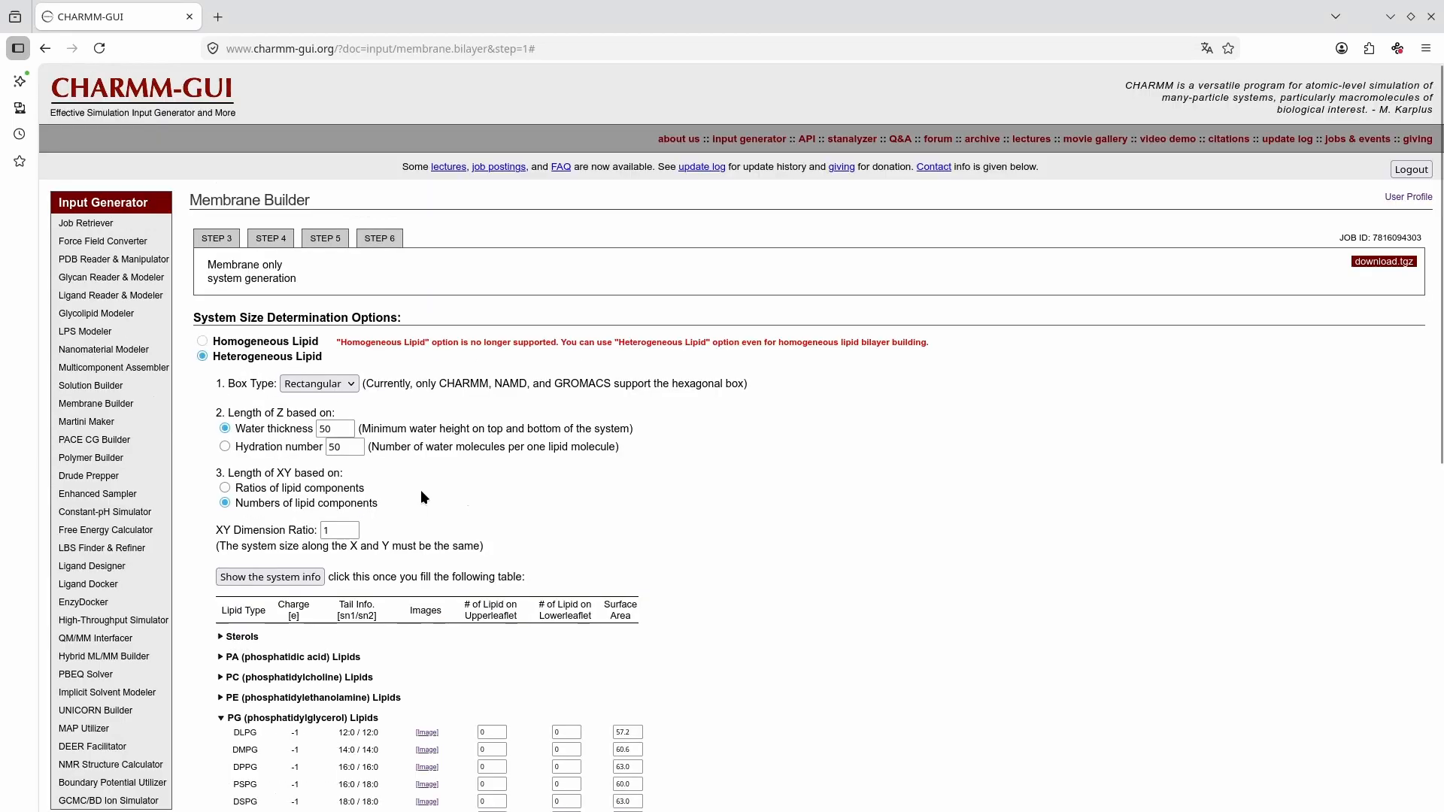
pyautogui.moveTo(493, 555); pyautogui.dragTo(463, 552)
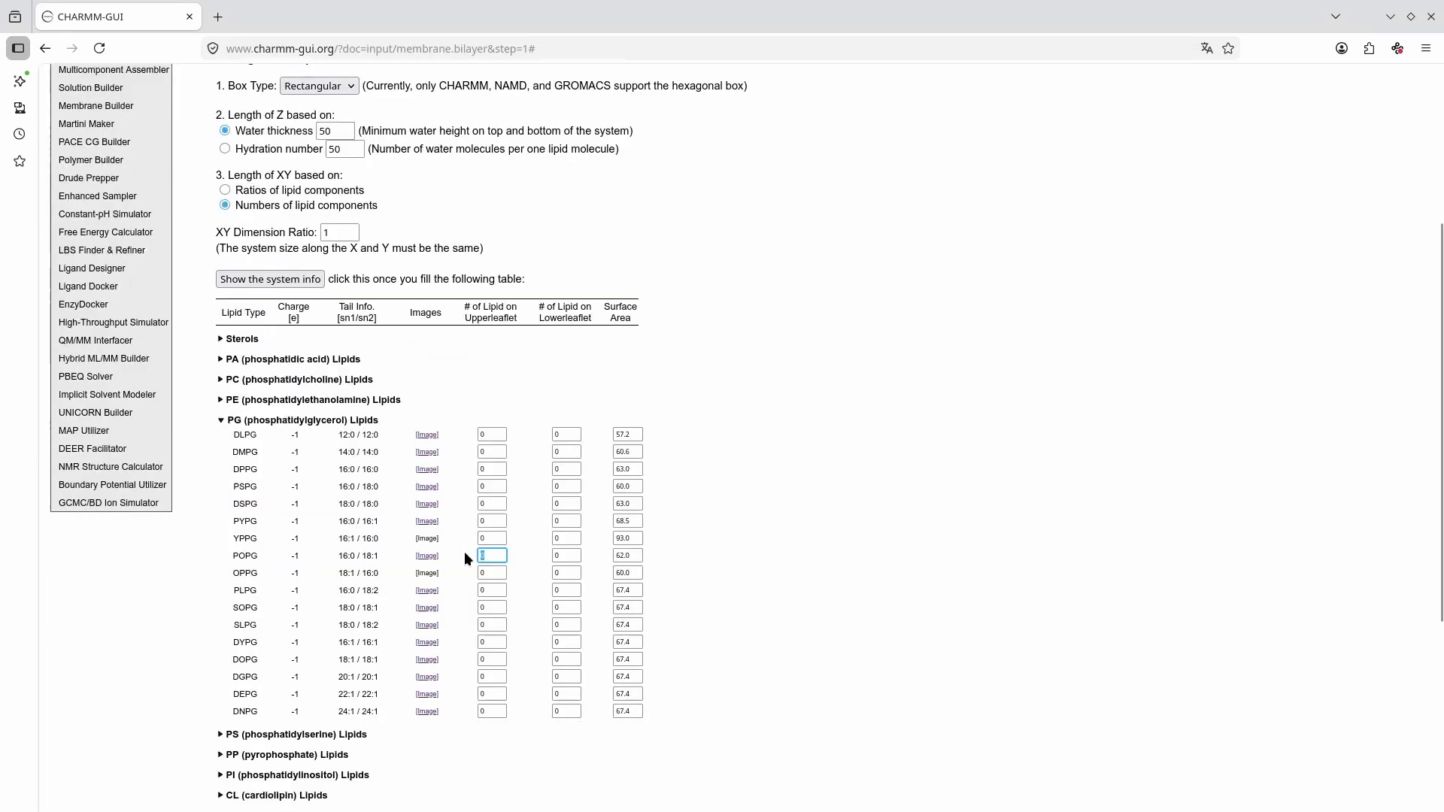
pyautogui.write('38')
pyautogui.press('Tab')
pyautogui.write('38')
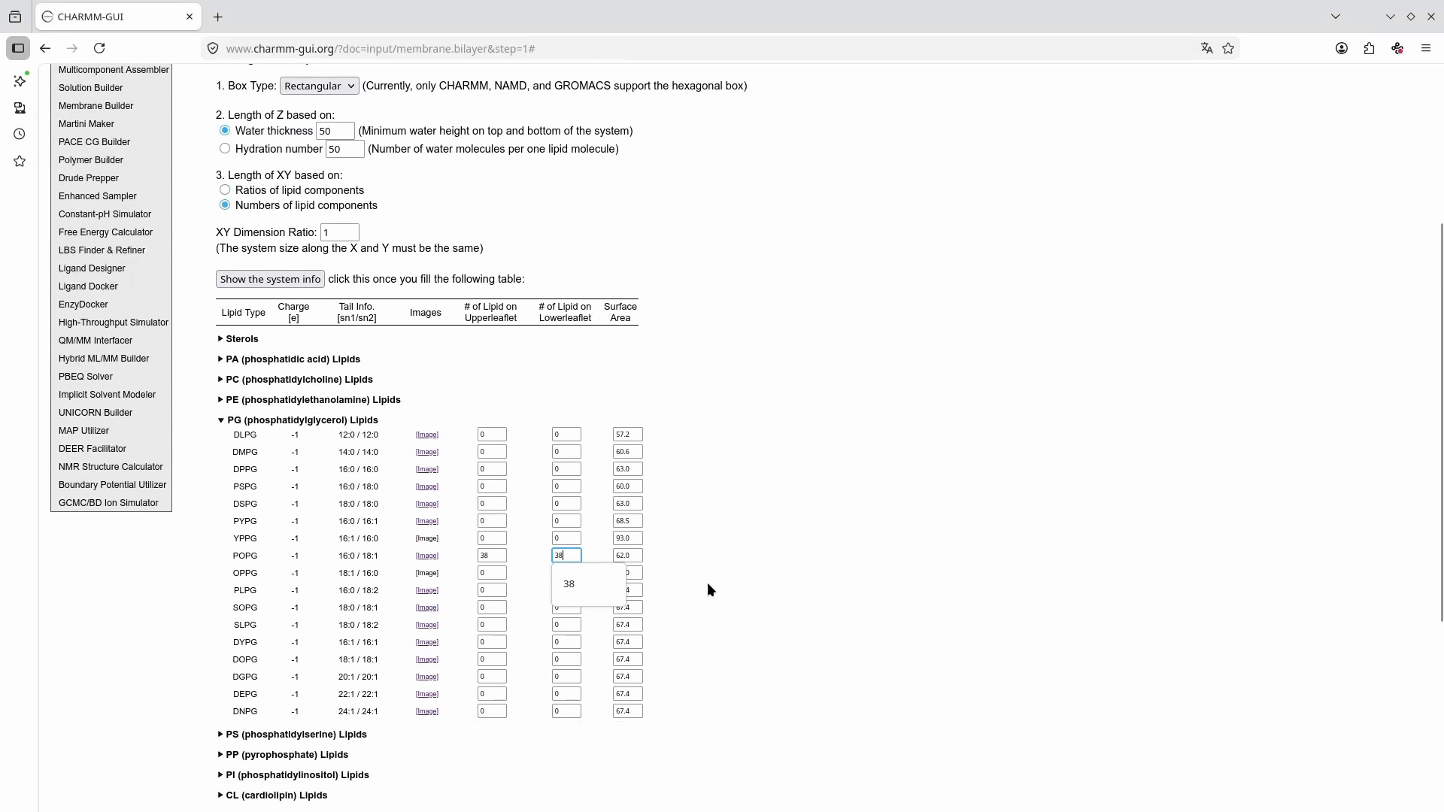
pyautogui.click(707, 583)
# Expand the PE (phosphatidylethanolamine) lipids and set the number of POPE lipids to 19 on both the upper and lower leaflets.
pyautogui.scroll(-2, 435, 596)
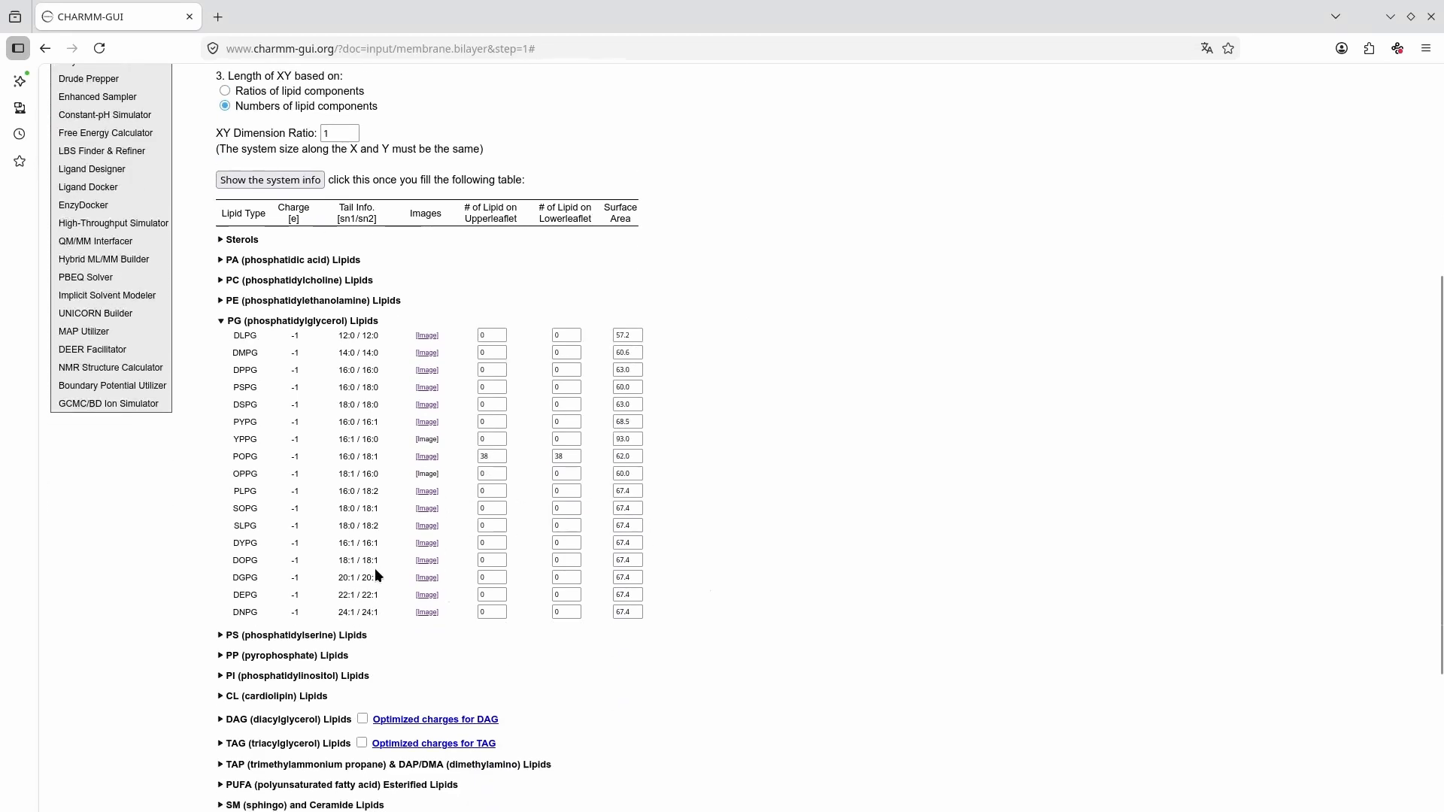
pyautogui.scroll(-2, 448, 577)
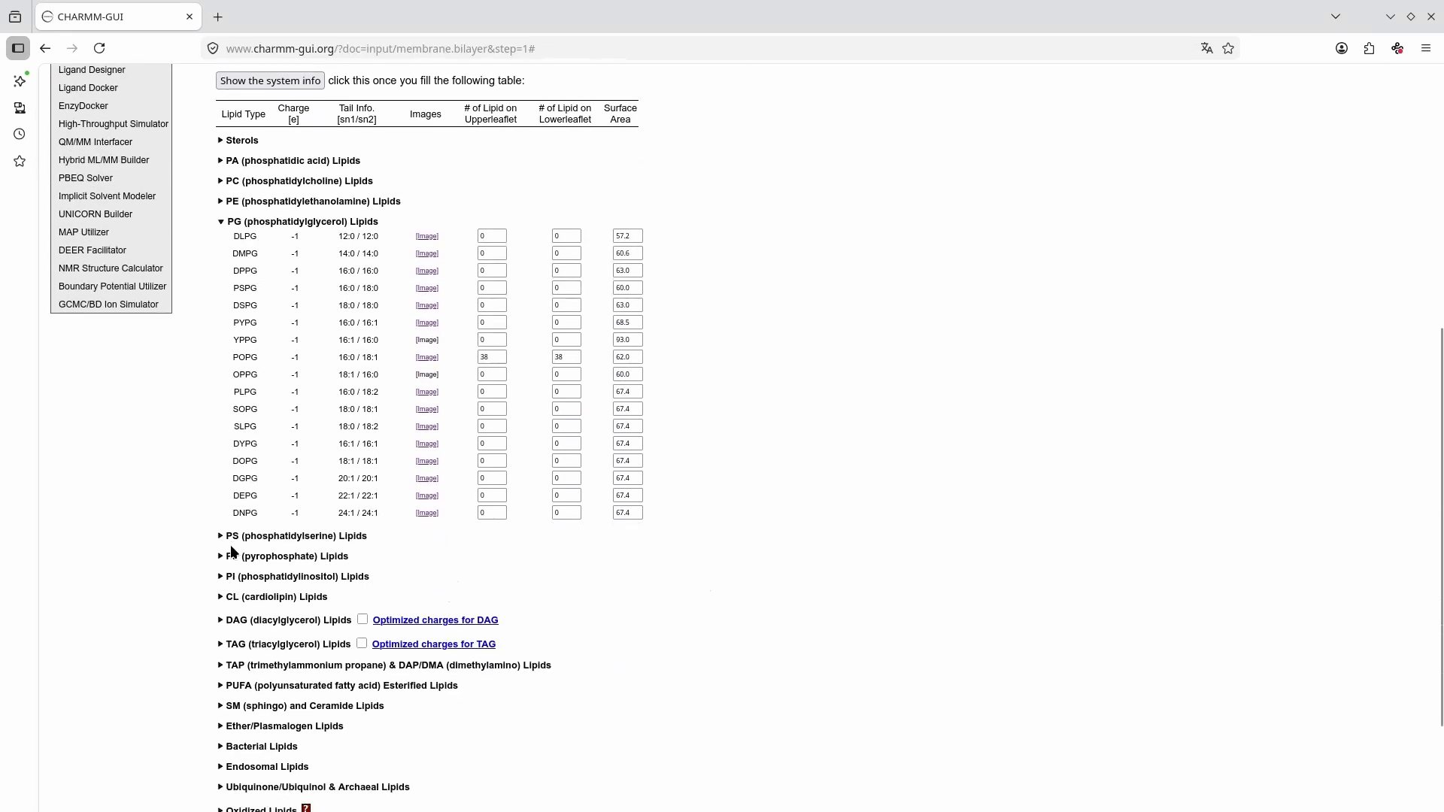
pyautogui.click(223, 201)
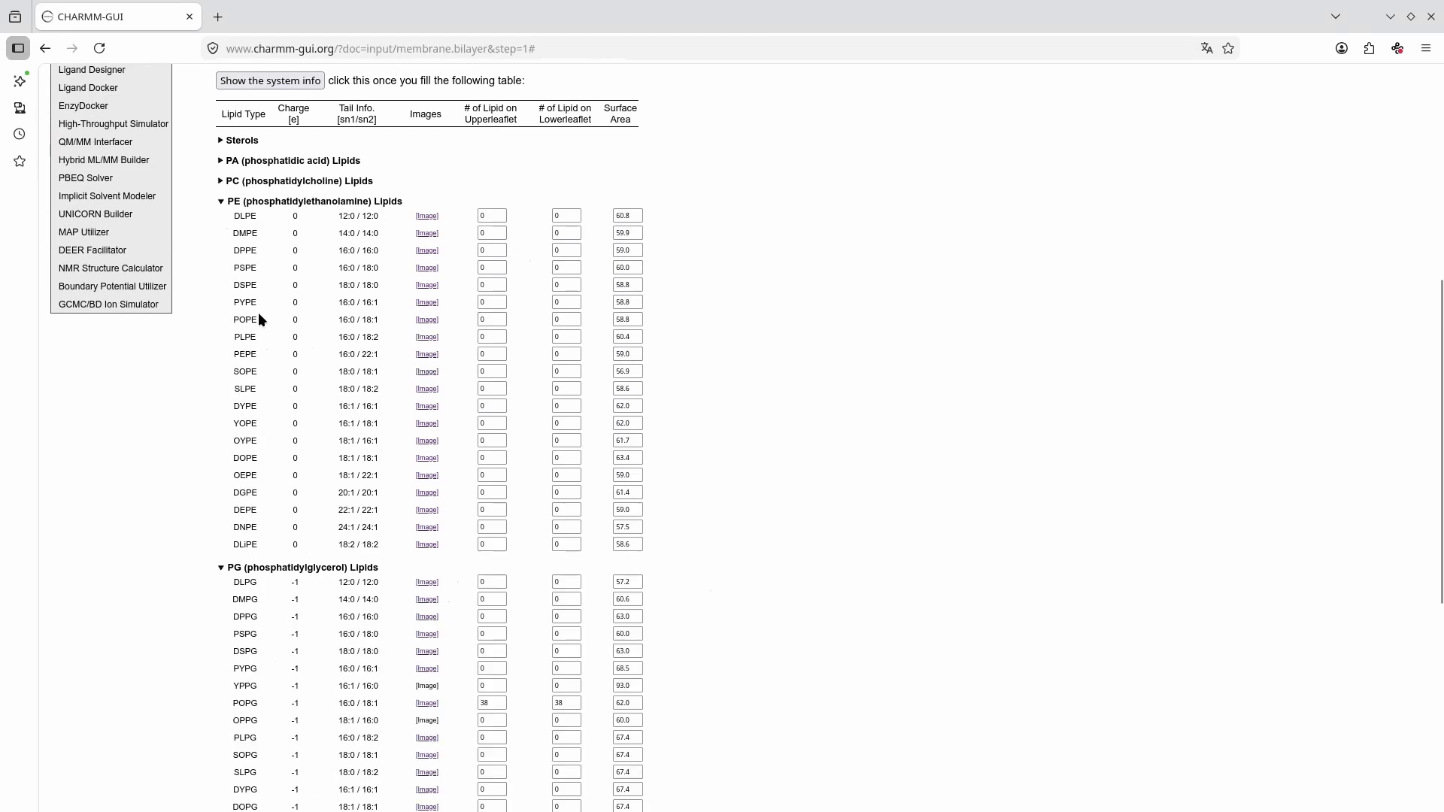
pyautogui.doubleClick(480, 318)
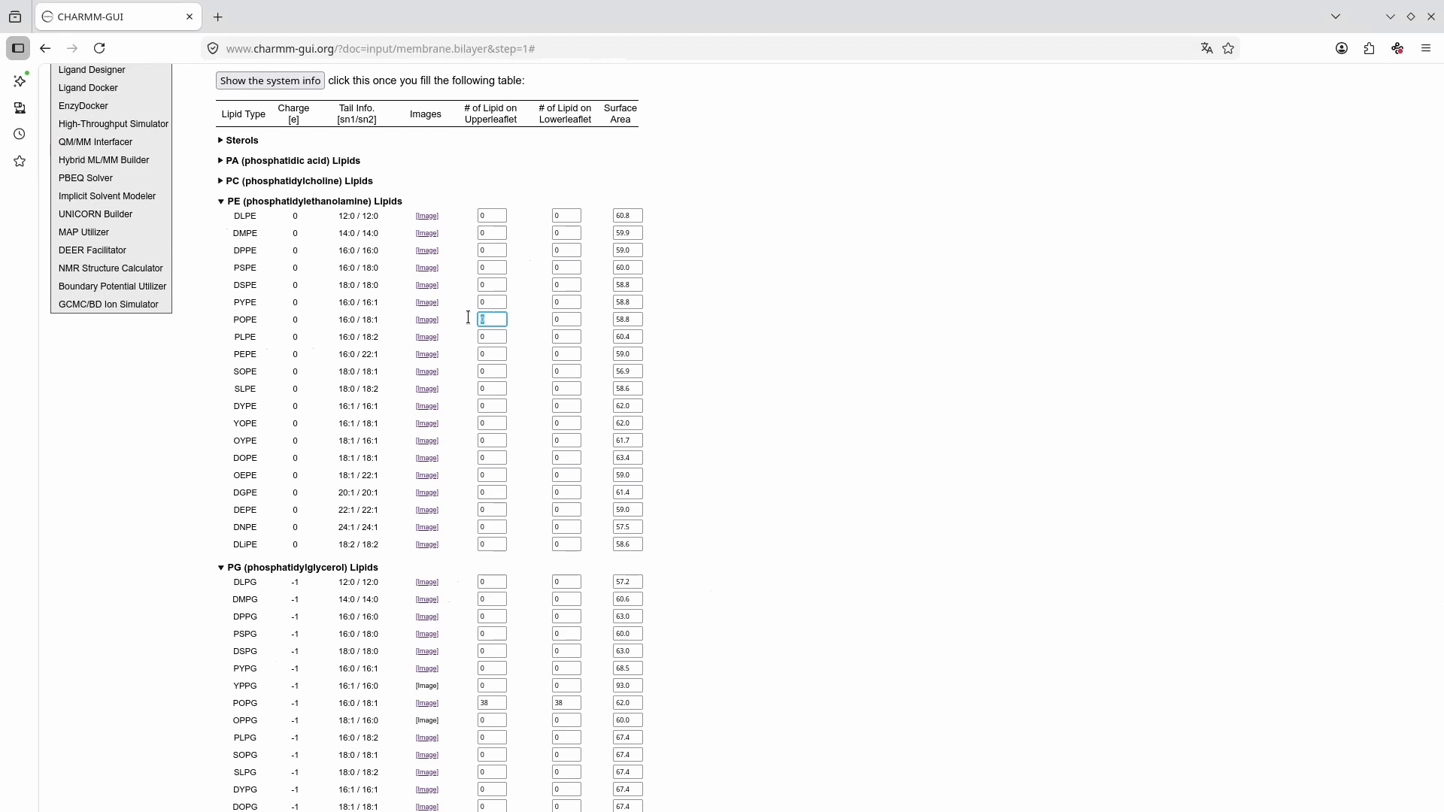
pyautogui.write('19')
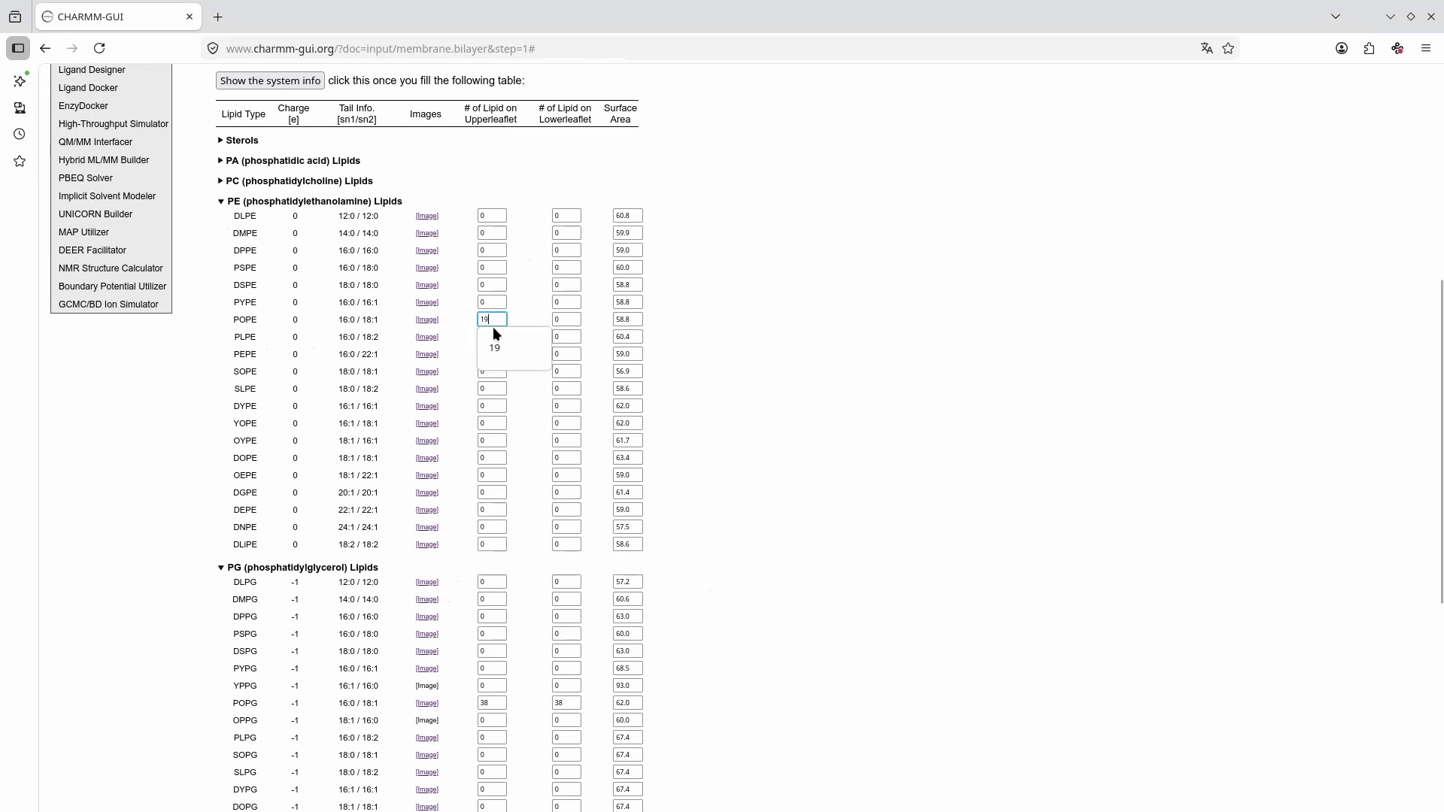
pyautogui.doubleClick(566, 325)
pyautogui.write('1')
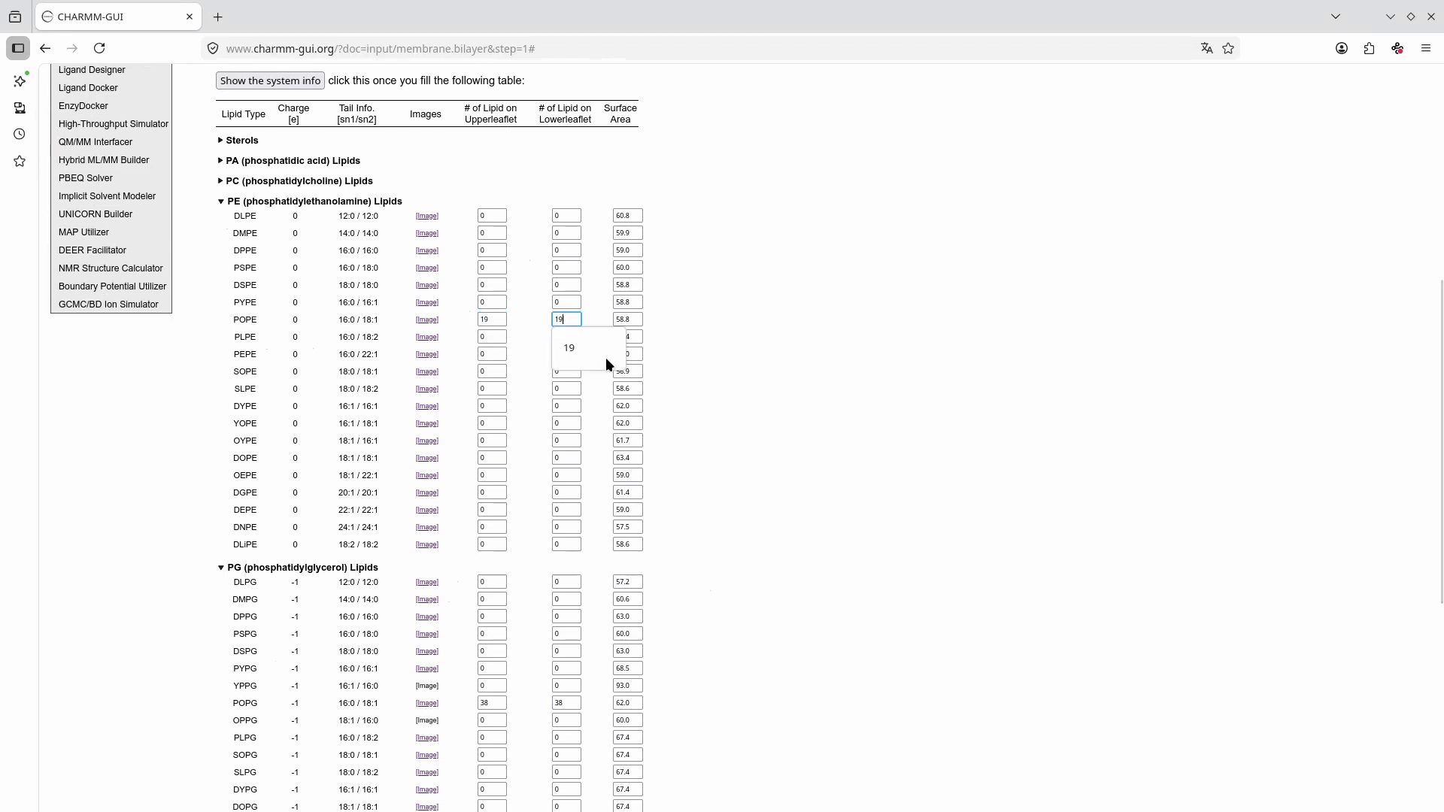
pyautogui.write('9')
# Expand the CL (cardiolipin) lipids and set the number of TMCL2 lipids to 7 on both the upper and lower leaflets.
pyautogui.scroll(-2, 495, 466)
pyautogui.scroll(-2, 507, 469)
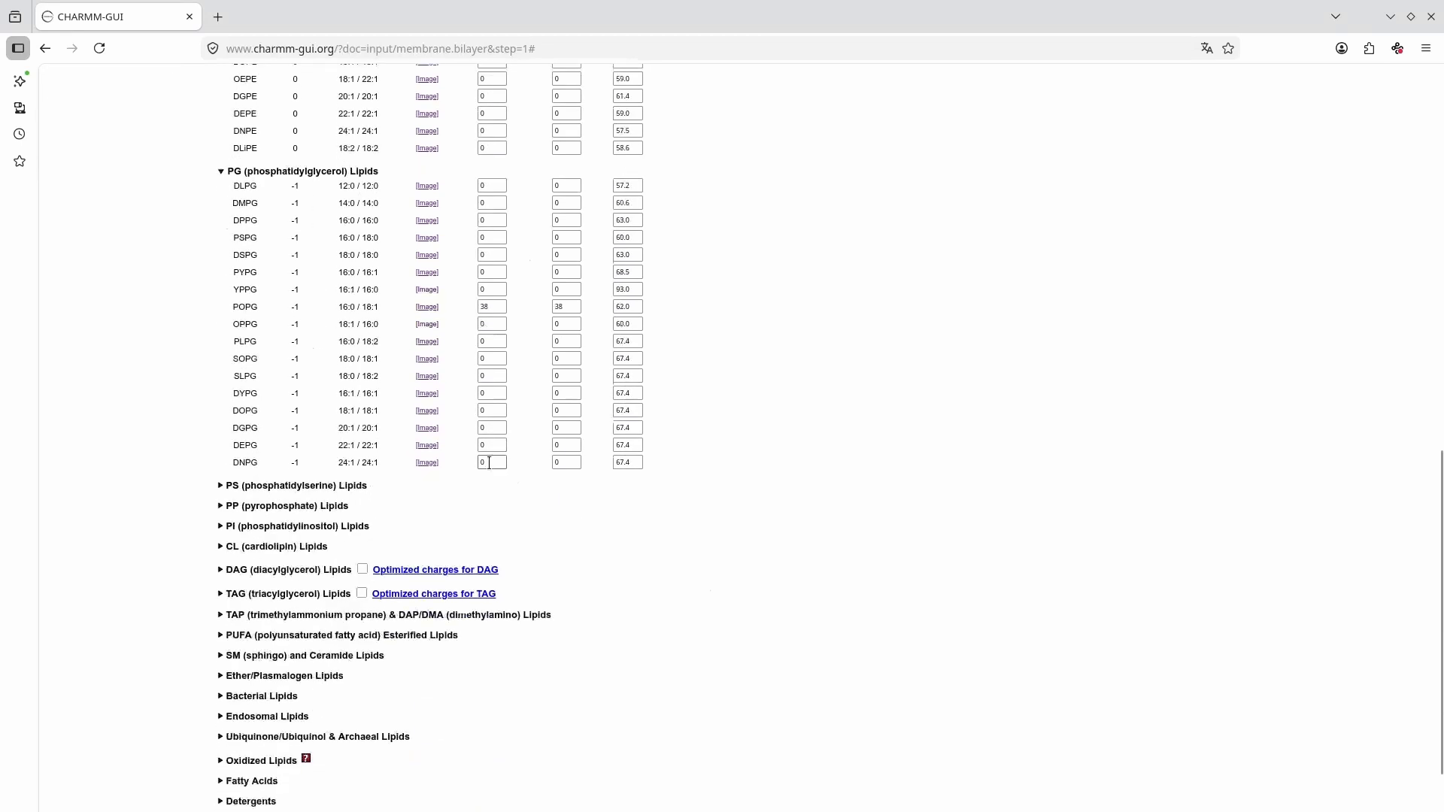
pyautogui.click(220, 547)
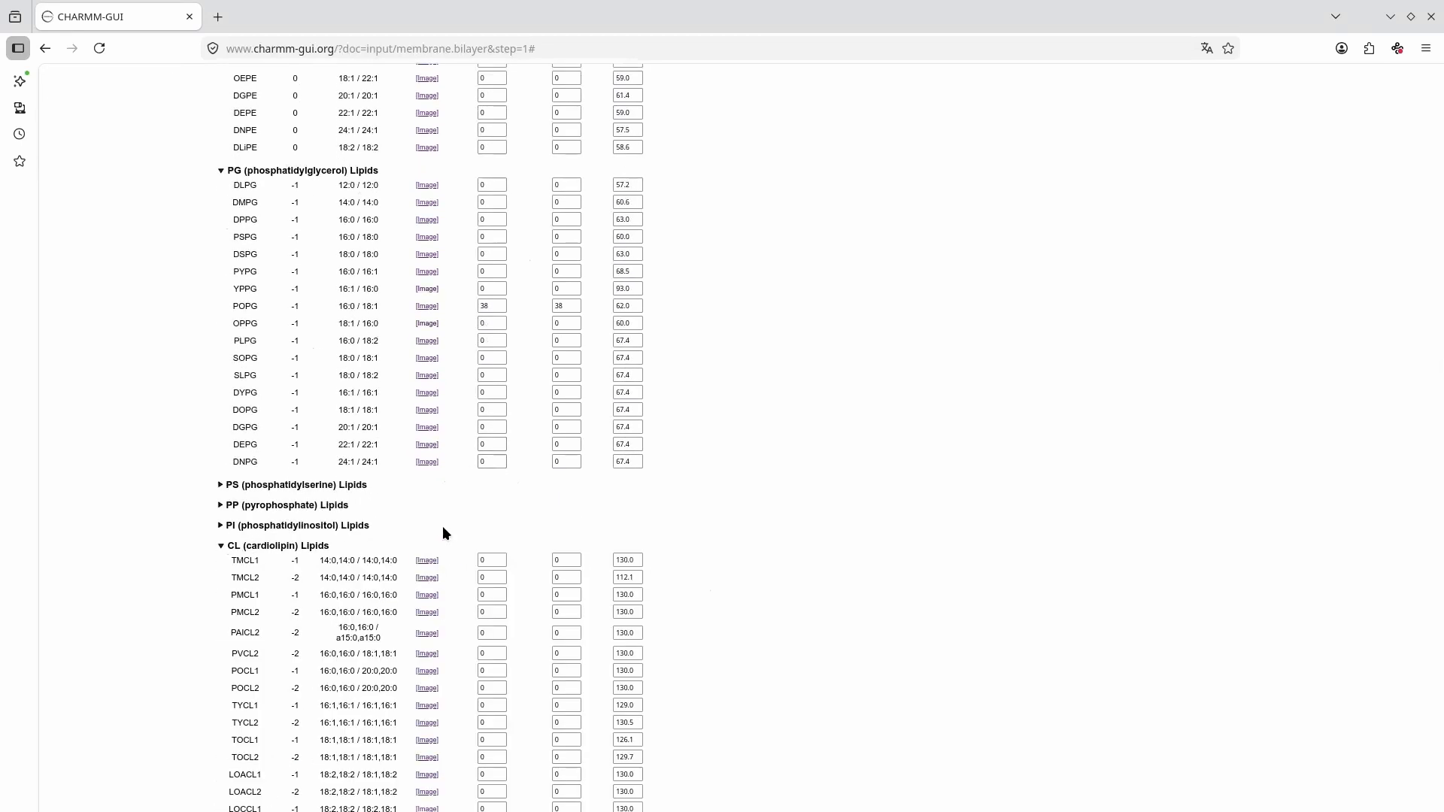
pyautogui.scroll(-1, 438, 526)
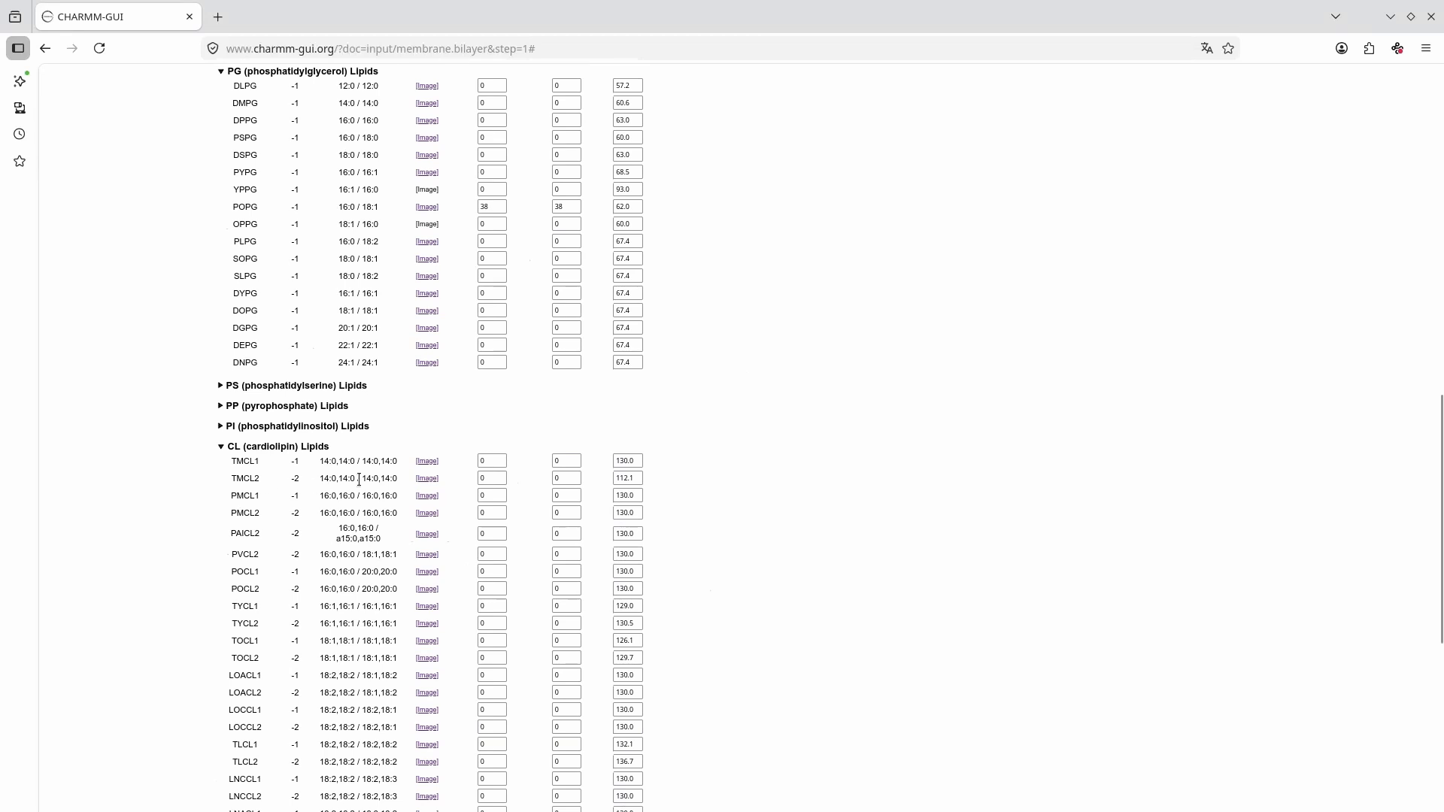
pyautogui.doubleClick(492, 478)
pyautogui.write('7')
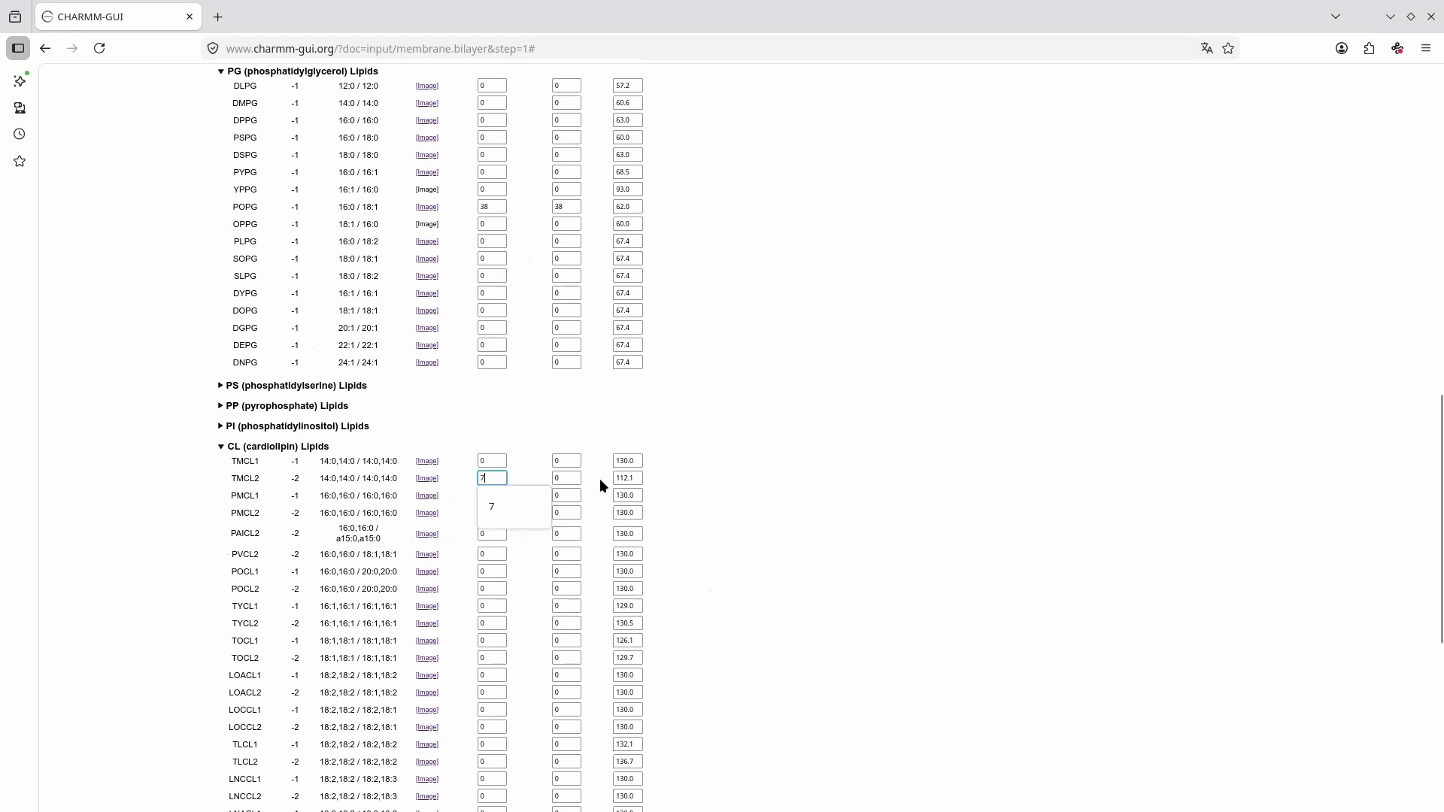
pyautogui.press('Tab')
pyautogui.write('7')
pyautogui.click(727, 506)
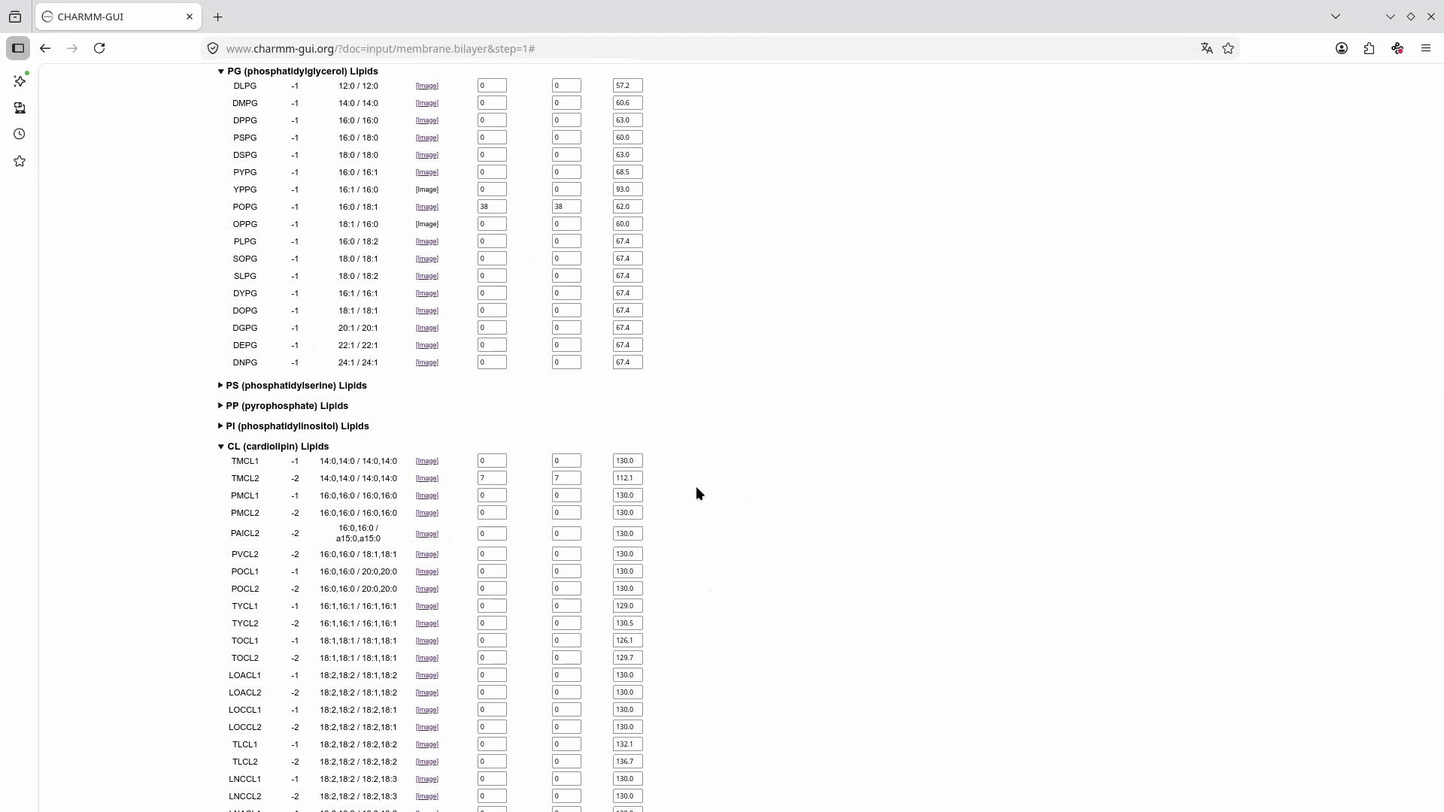
# Show the system info for the filled lipid table and check the calculated lipid numbers and areas for both leaflets.
pyautogui.scroll(-4, 696, 489)
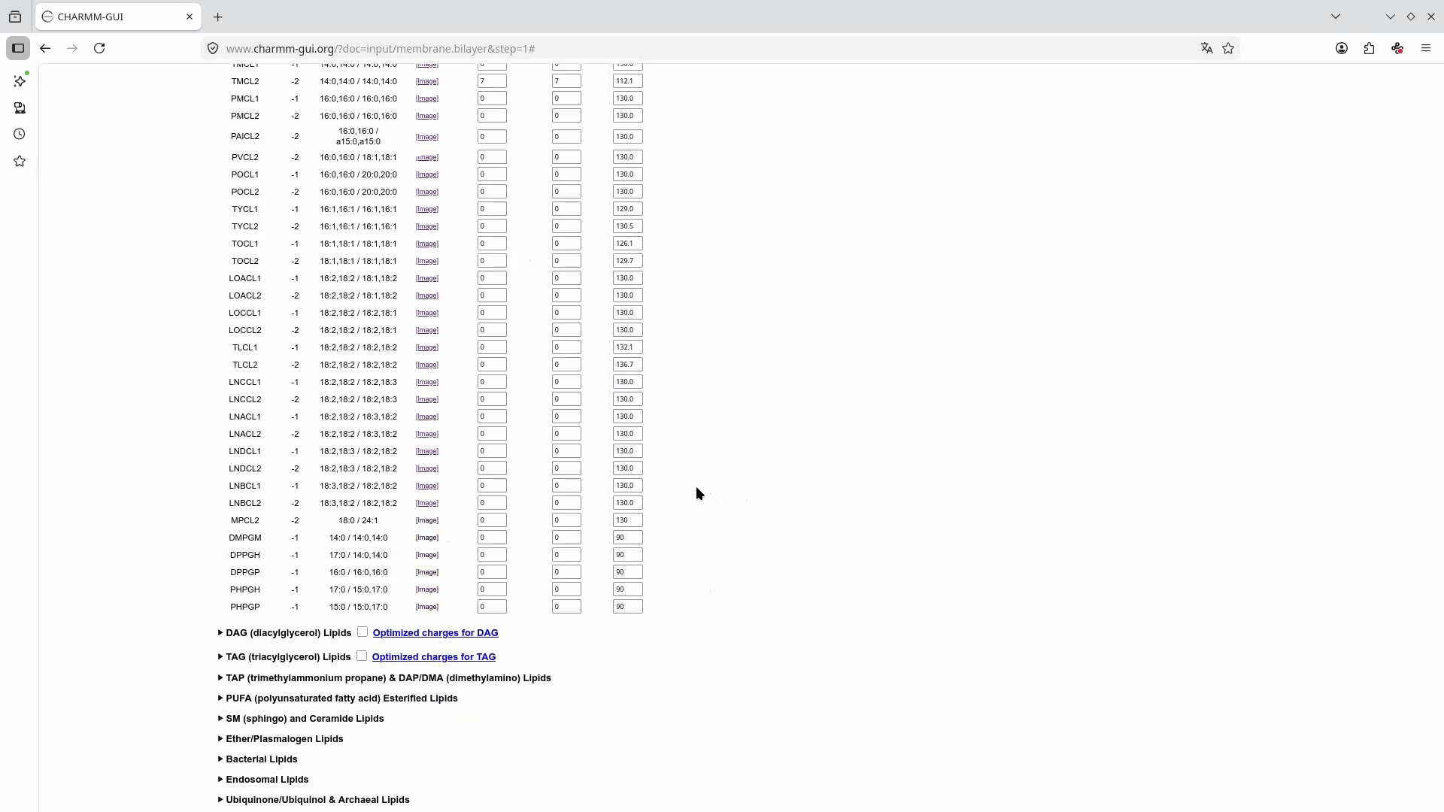
pyautogui.scroll(-3, 696, 489)
pyautogui.scroll(4, 696, 489)
pyautogui.scroll(18, 700, 488)
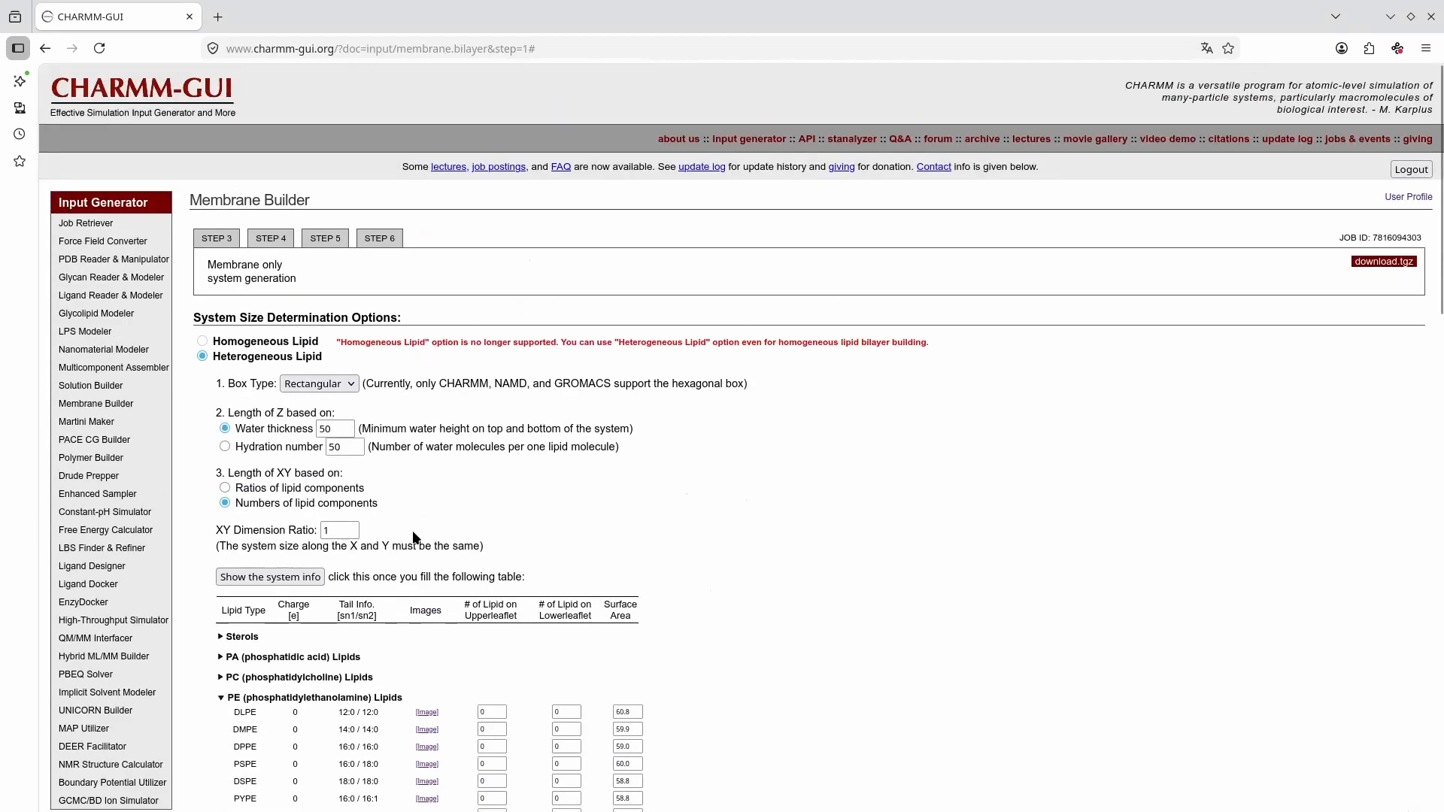
pyautogui.click(284, 581)
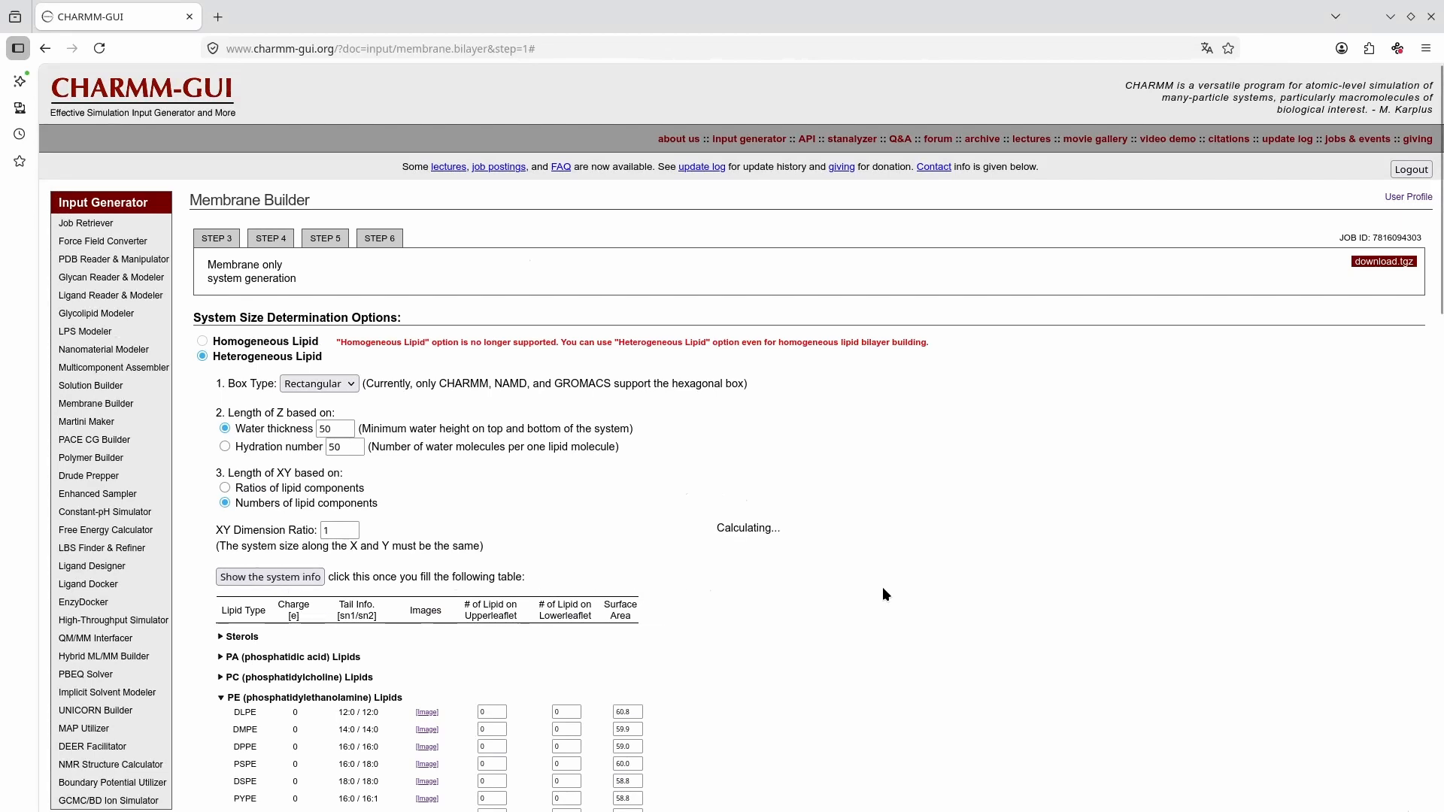
pyautogui.scroll(-1, 877, 585)
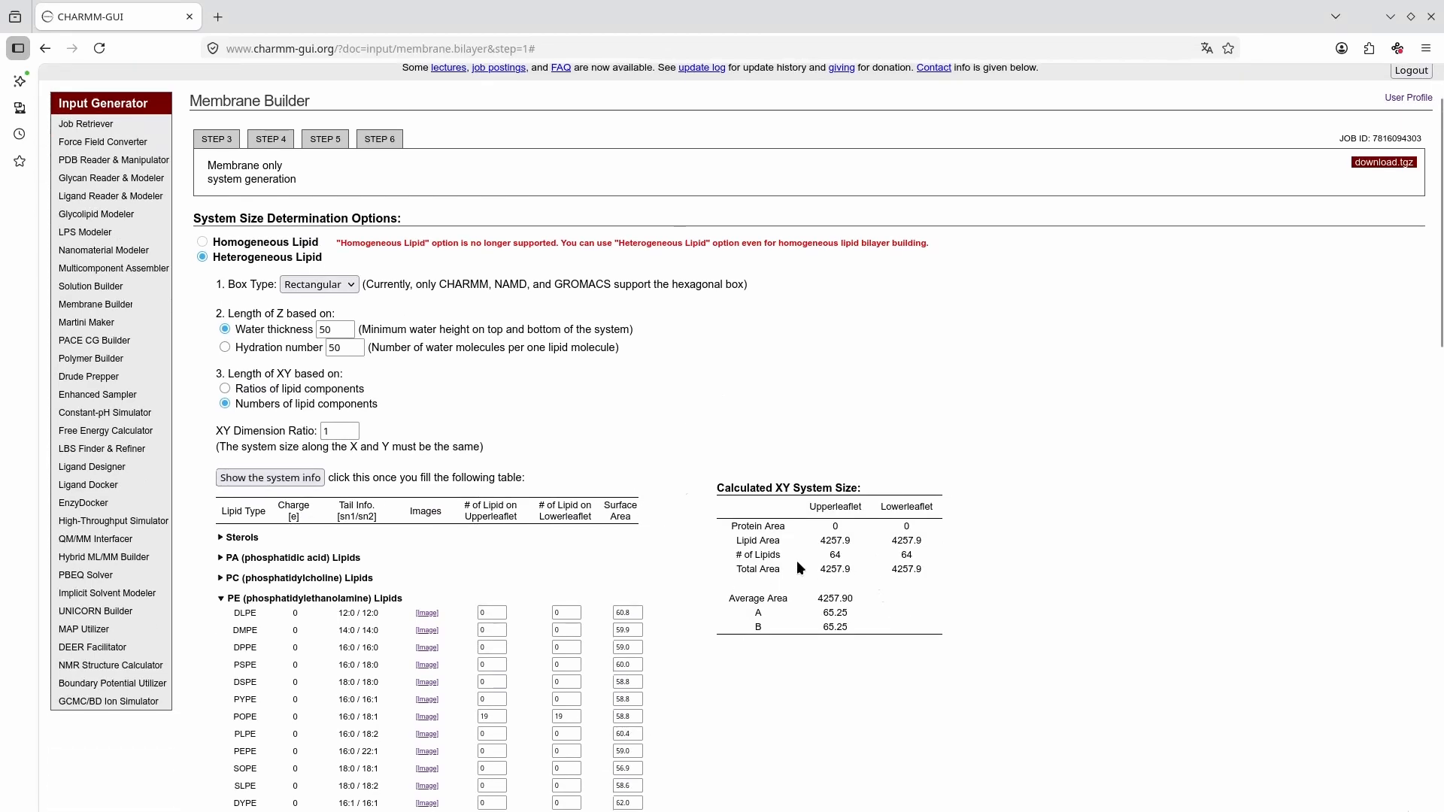
pyautogui.moveTo(732, 554); pyautogui.dragTo(805, 555)
pyautogui.moveTo(932, 501); pyautogui.dragTo(828, 497)
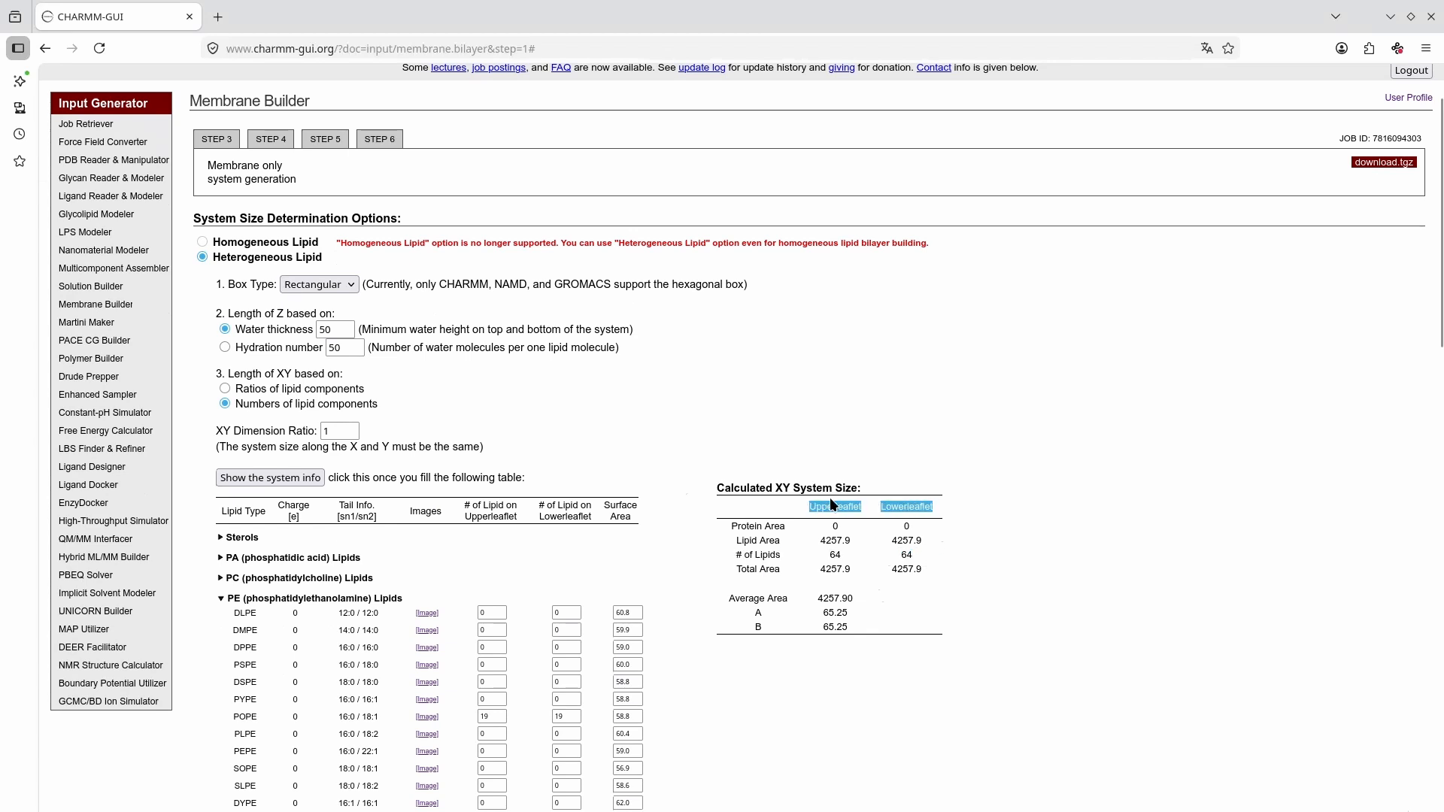
pyautogui.click(977, 602)
# Submit the completed lipid composition and continue to the system packing step.
pyautogui.scroll(-4, 946, 590)
pyautogui.scroll(-12, 946, 590)
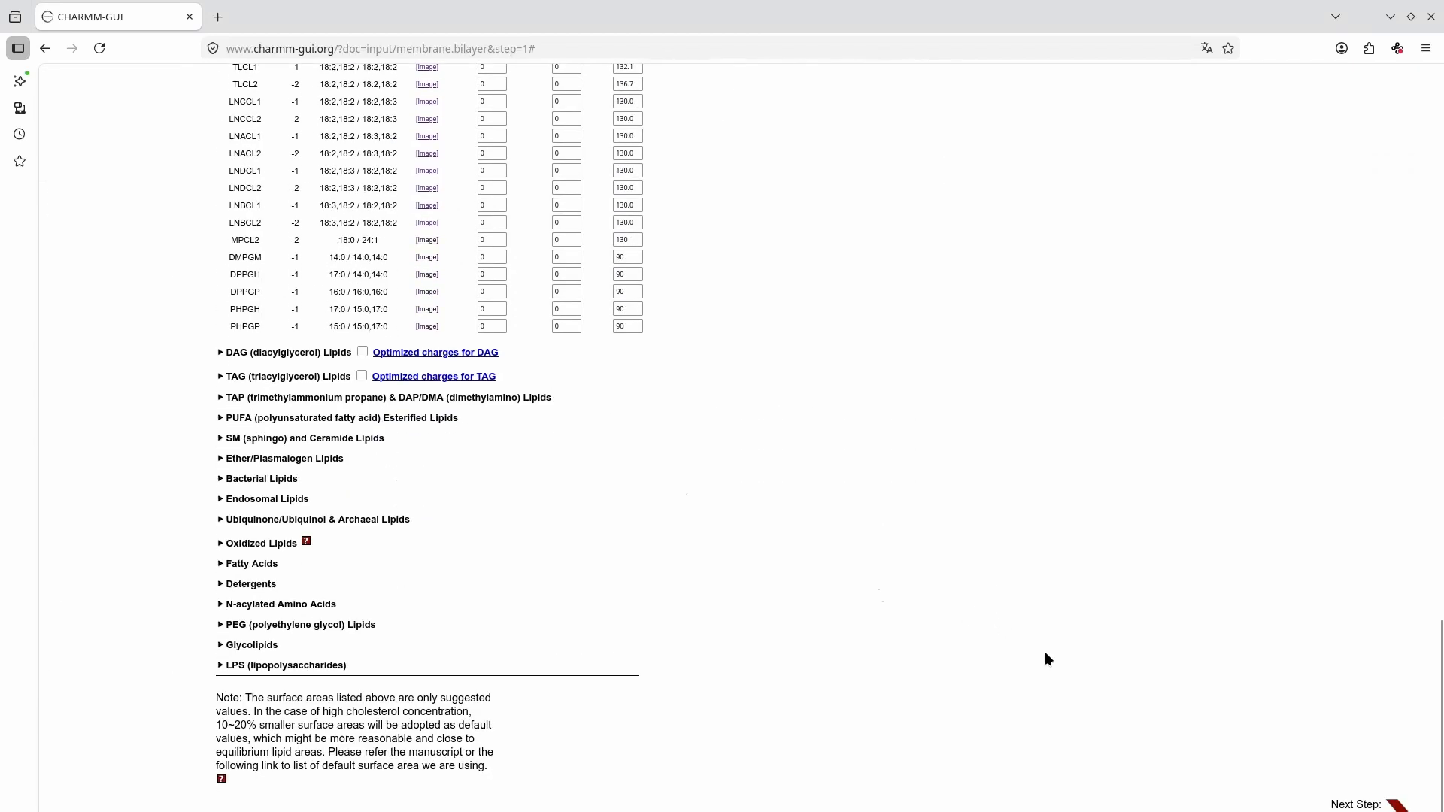
pyautogui.click(1346, 803)
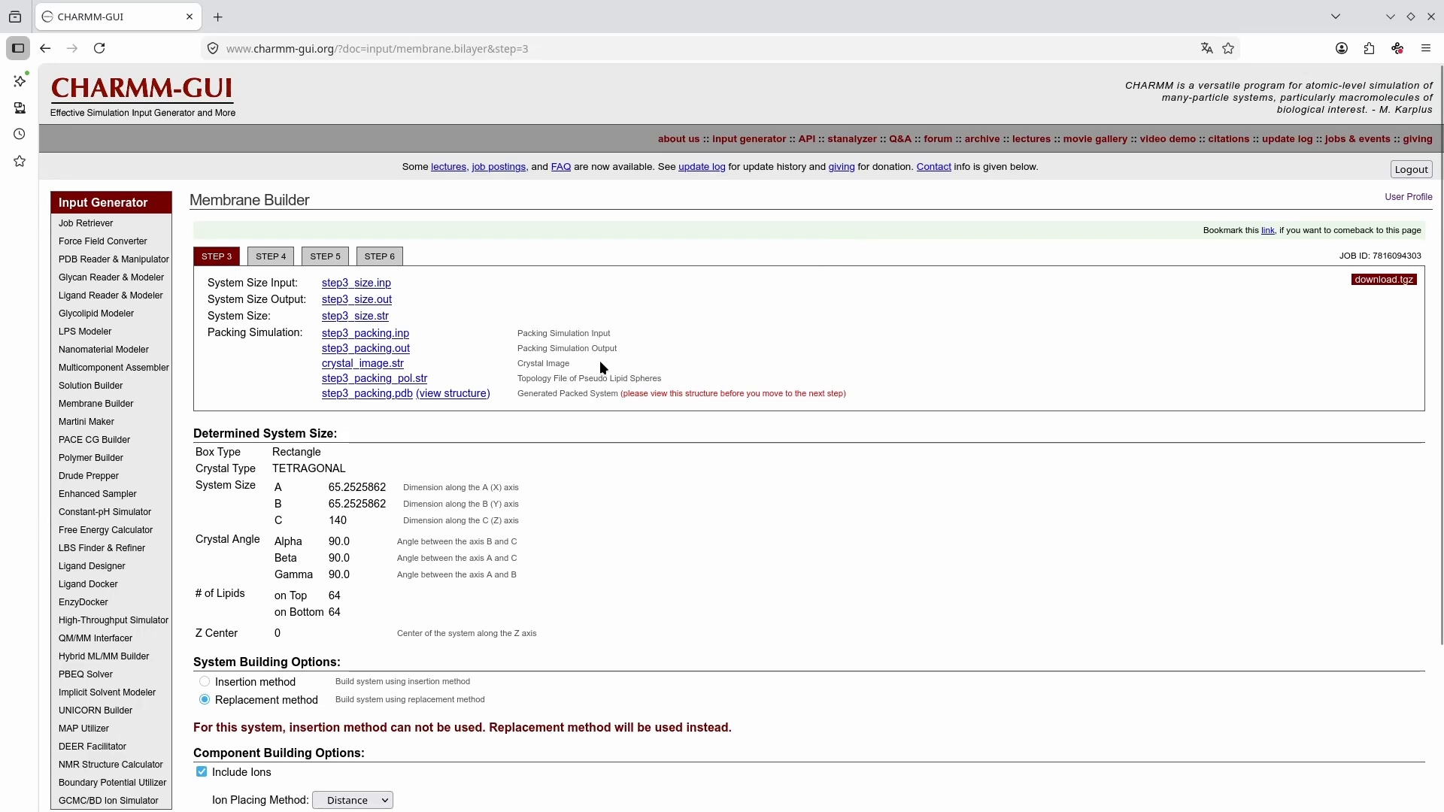
# View the packed structure step3_packing.pdb, rotate it to inspect the lipid sphere layers, and close the visualization.
pyautogui.click(452, 394)
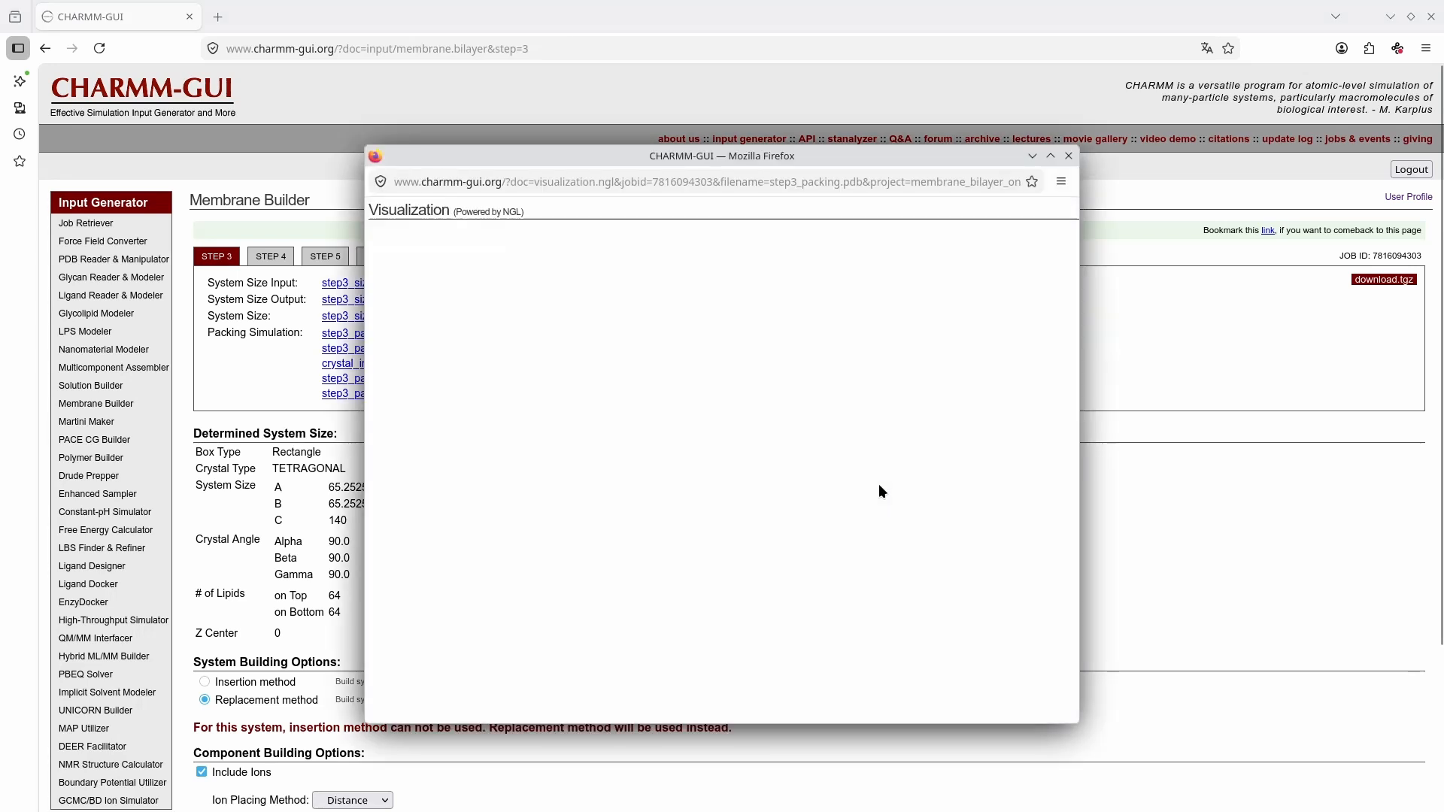
pyautogui.moveTo(879, 486); pyautogui.dragTo(909, 557)
pyautogui.moveTo(711, 517)
pyautogui.mouseDown()
pyautogui.moveTo(674, 527)
pyautogui.moveTo(810, 515)
pyautogui.moveTo(767, 499)
pyautogui.moveTo(748, 539)
pyautogui.moveTo(734, 492)
pyautogui.moveTo(728, 507)
pyautogui.mouseUp()
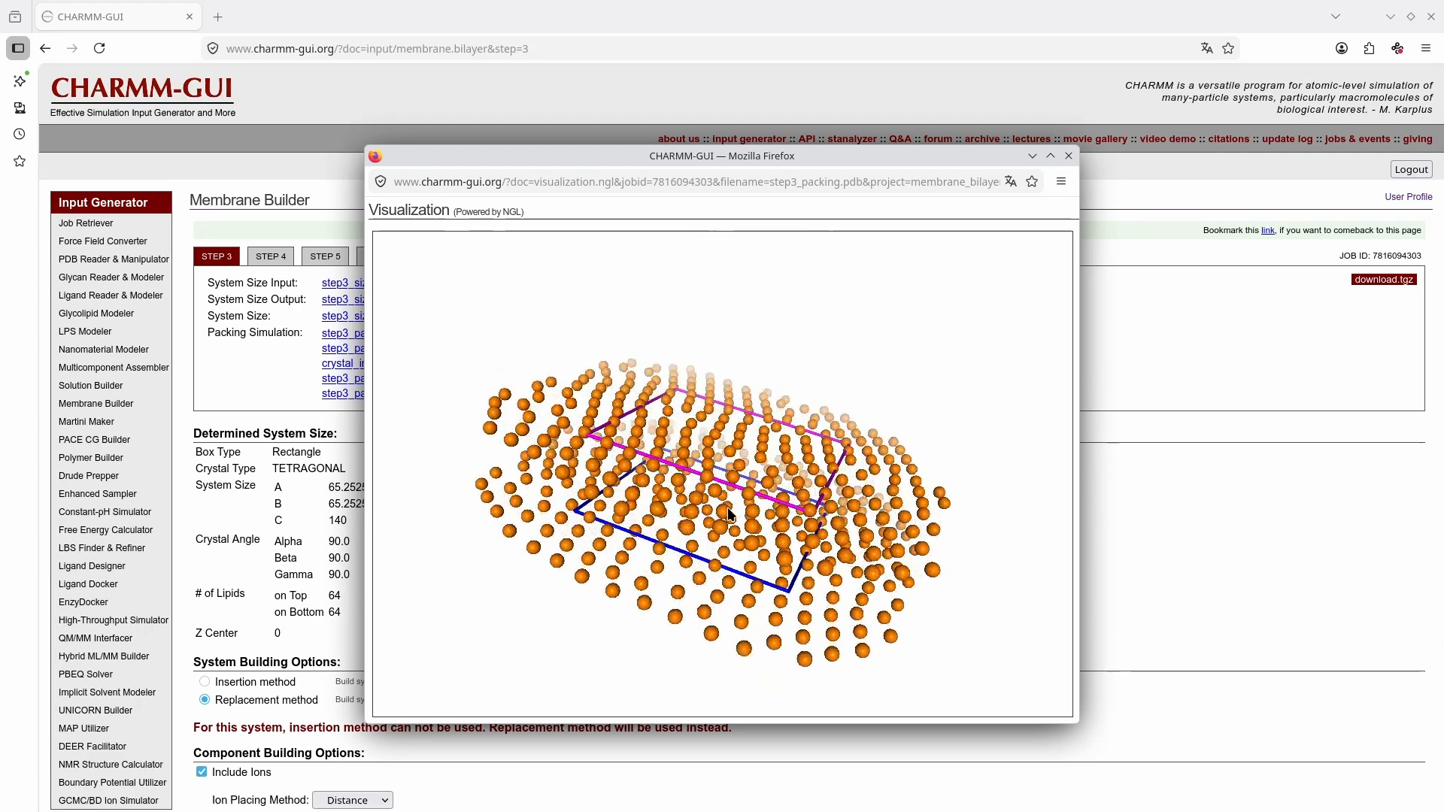
pyautogui.click(1068, 156)
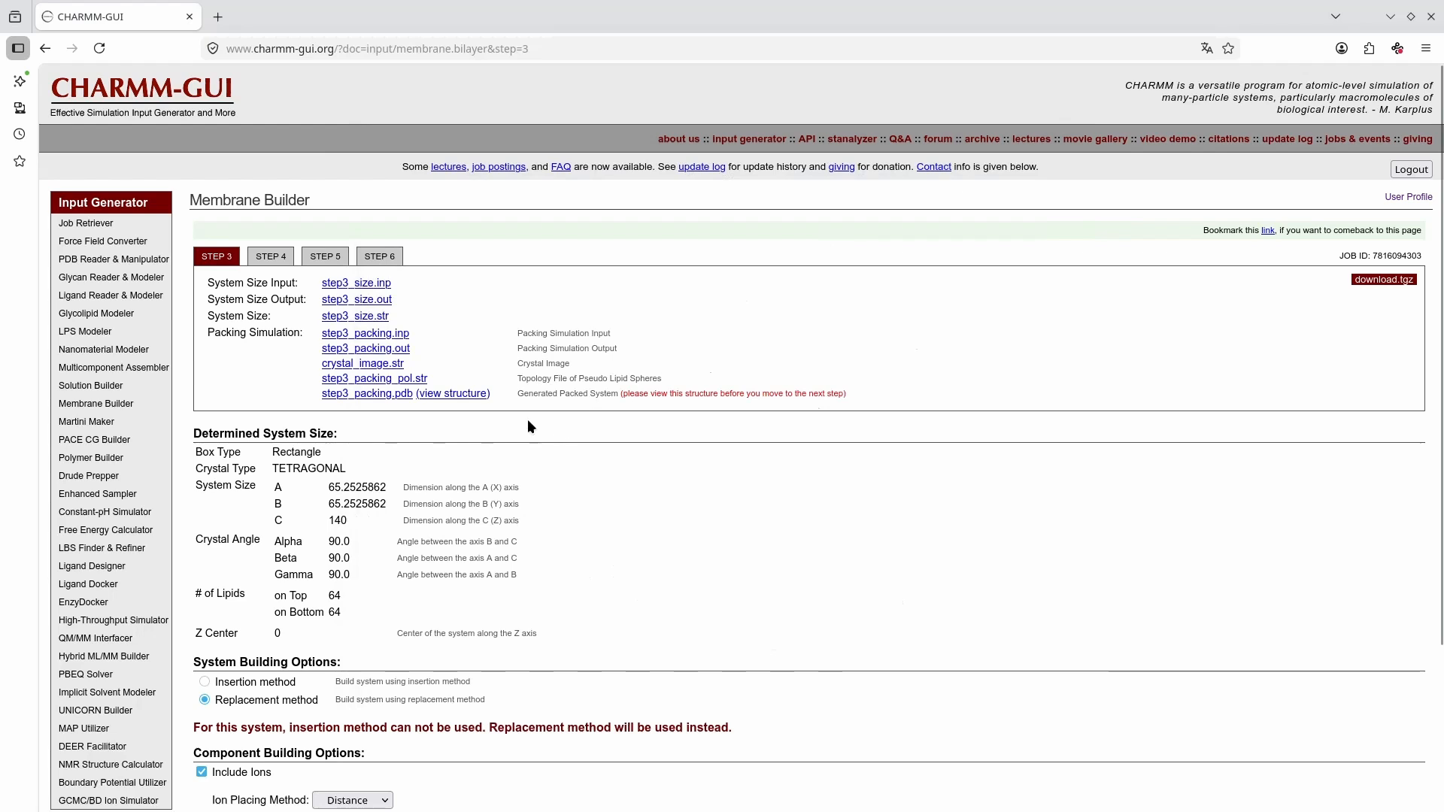
# Review the ion placing method and the 0.15 KCl concentration, and continue to the membrane component generation.
pyautogui.scroll(-3, 455, 436)
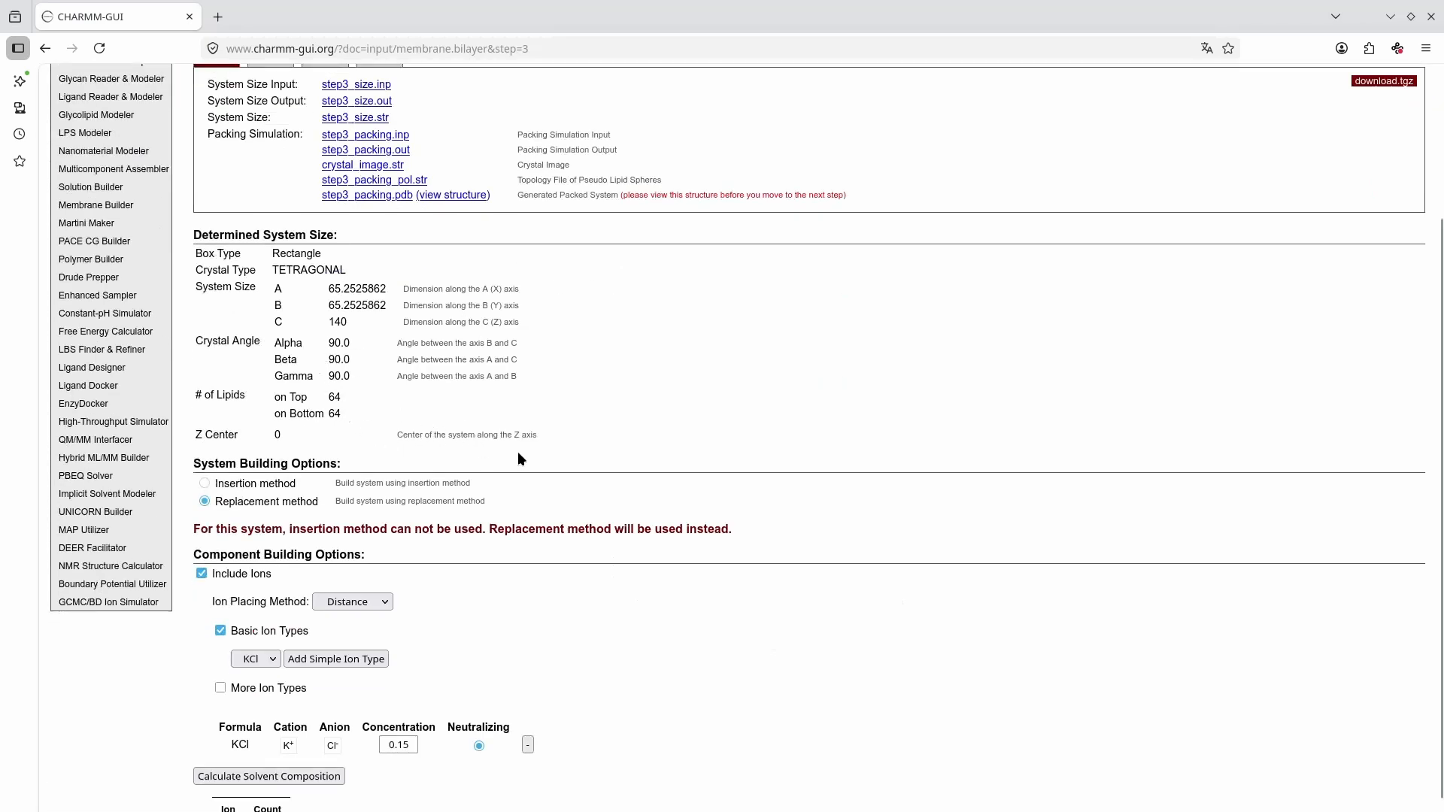
pyautogui.scroll(-2, 517, 451)
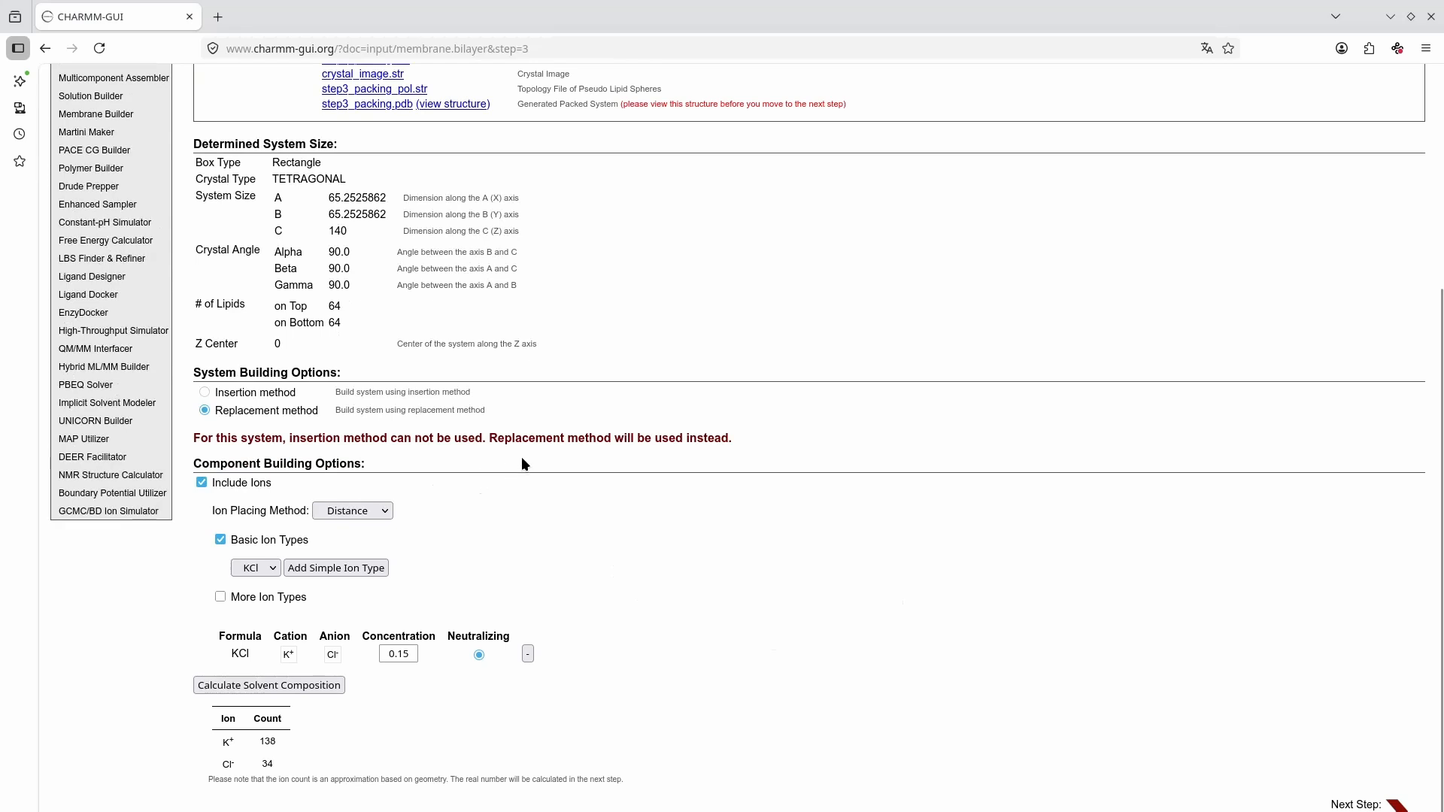
pyautogui.moveTo(415, 654); pyautogui.dragTo(380, 646)
pyautogui.click(325, 624)
pyautogui.click(390, 508)
pyautogui.click(348, 529)
pyautogui.click(1344, 805)
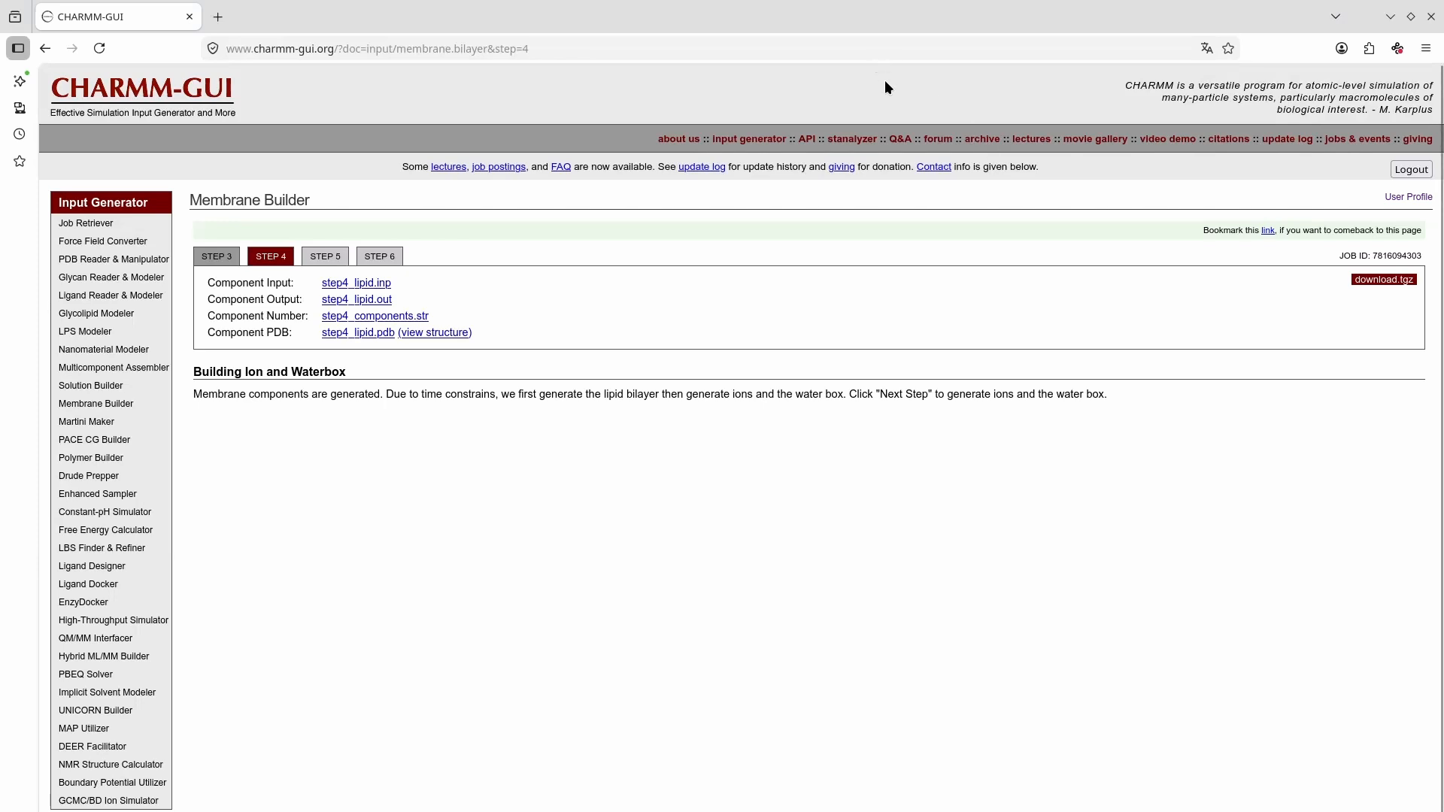
# View the generated lipid structure step4_lipid.pdb and rotate the bilayer to inspect it from the side.
pyautogui.click(455, 335)
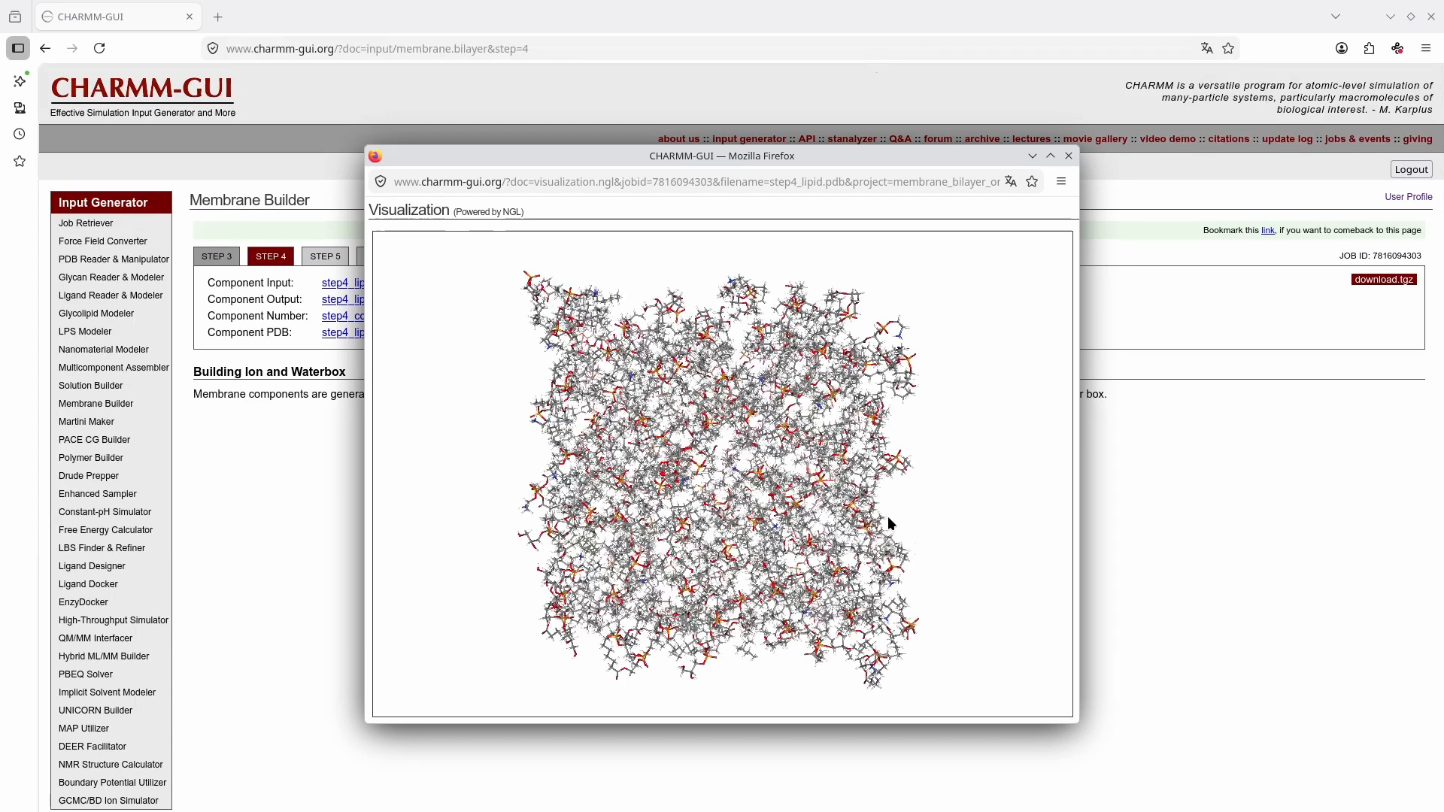
pyautogui.moveTo(788, 564); pyautogui.dragTo(774, 503)
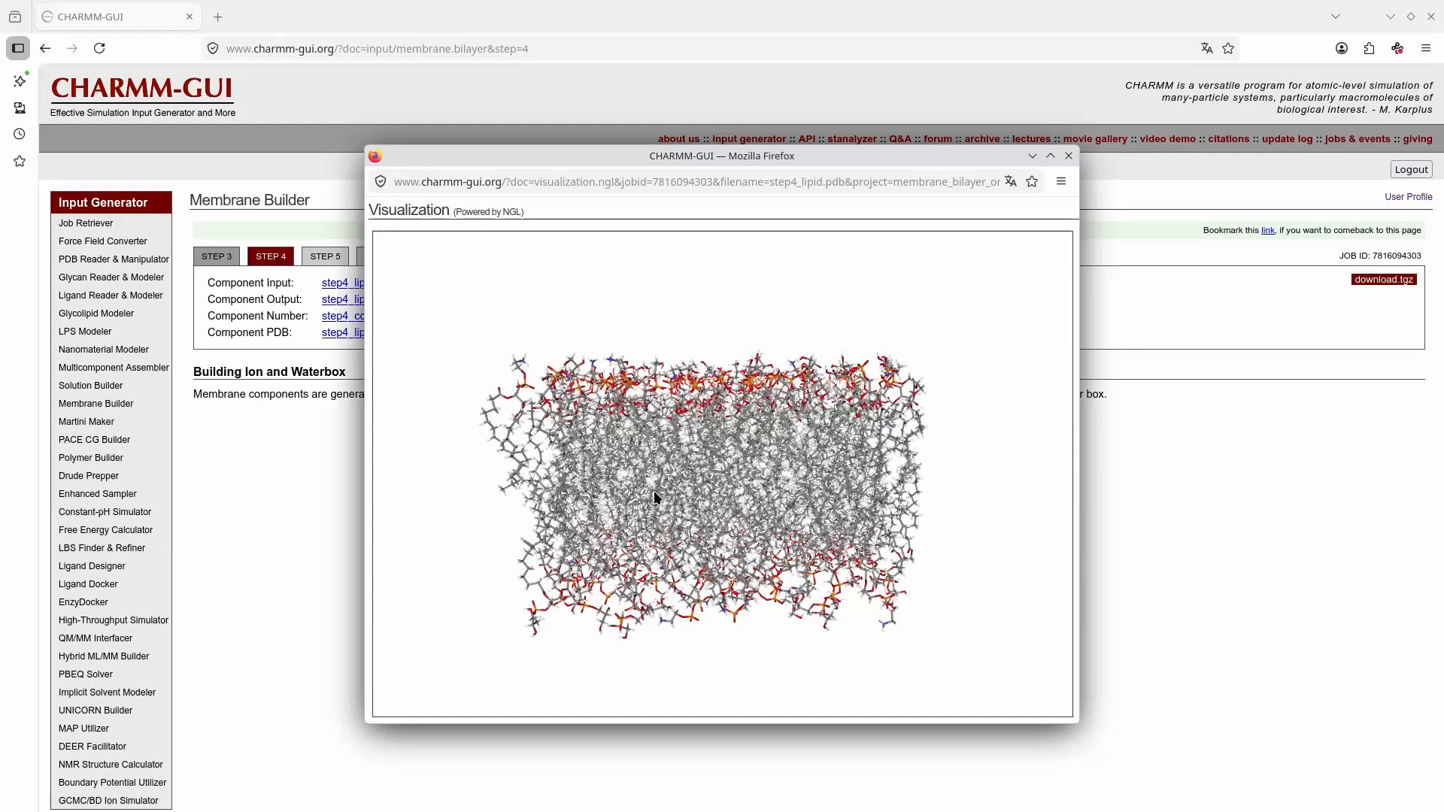
pyautogui.moveTo(653, 490); pyautogui.dragTo(843, 452)
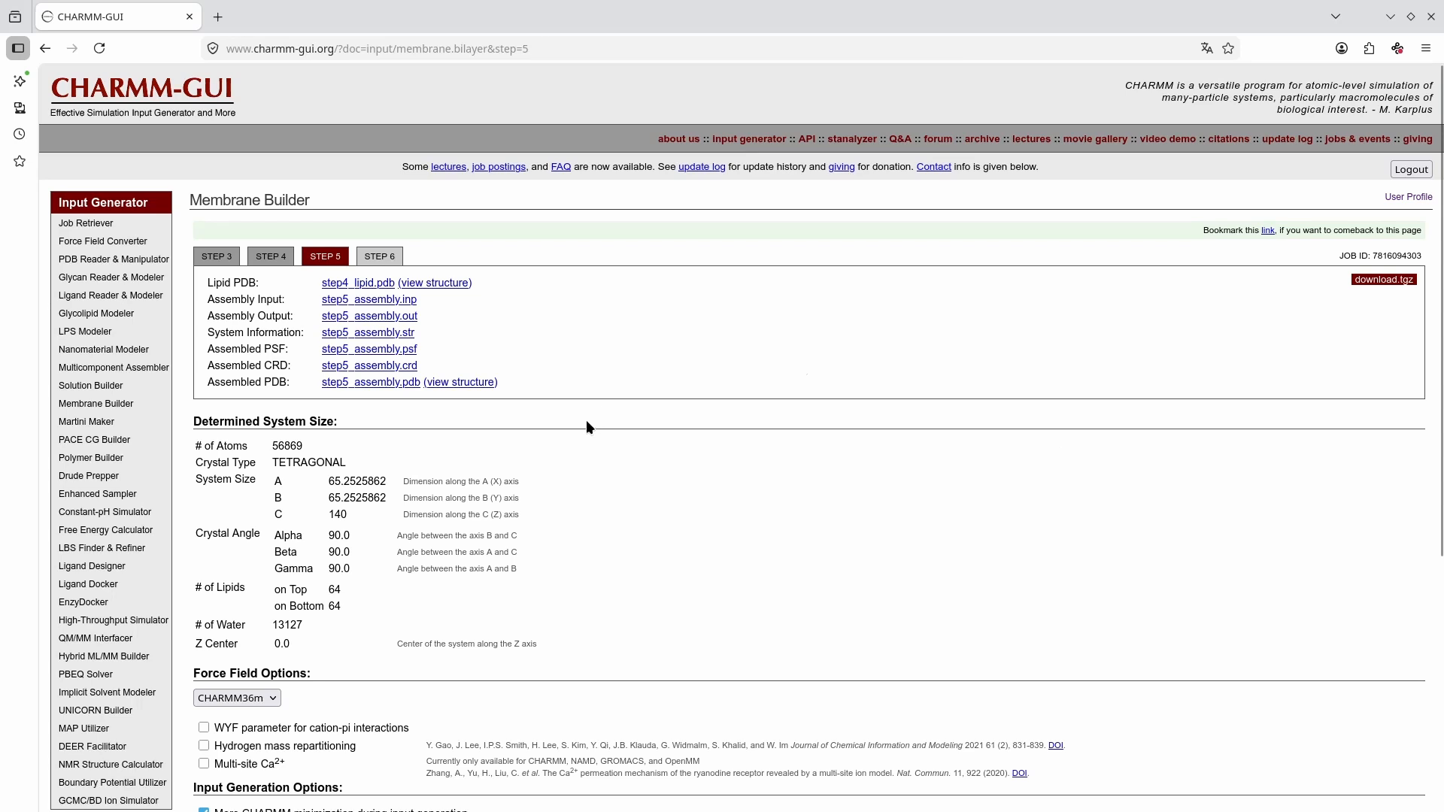
# Examine the determined system size of the assembled system, including its atoms, dimensions, lipids and water molecules.
pyautogui.scroll(-3, 620, 472)
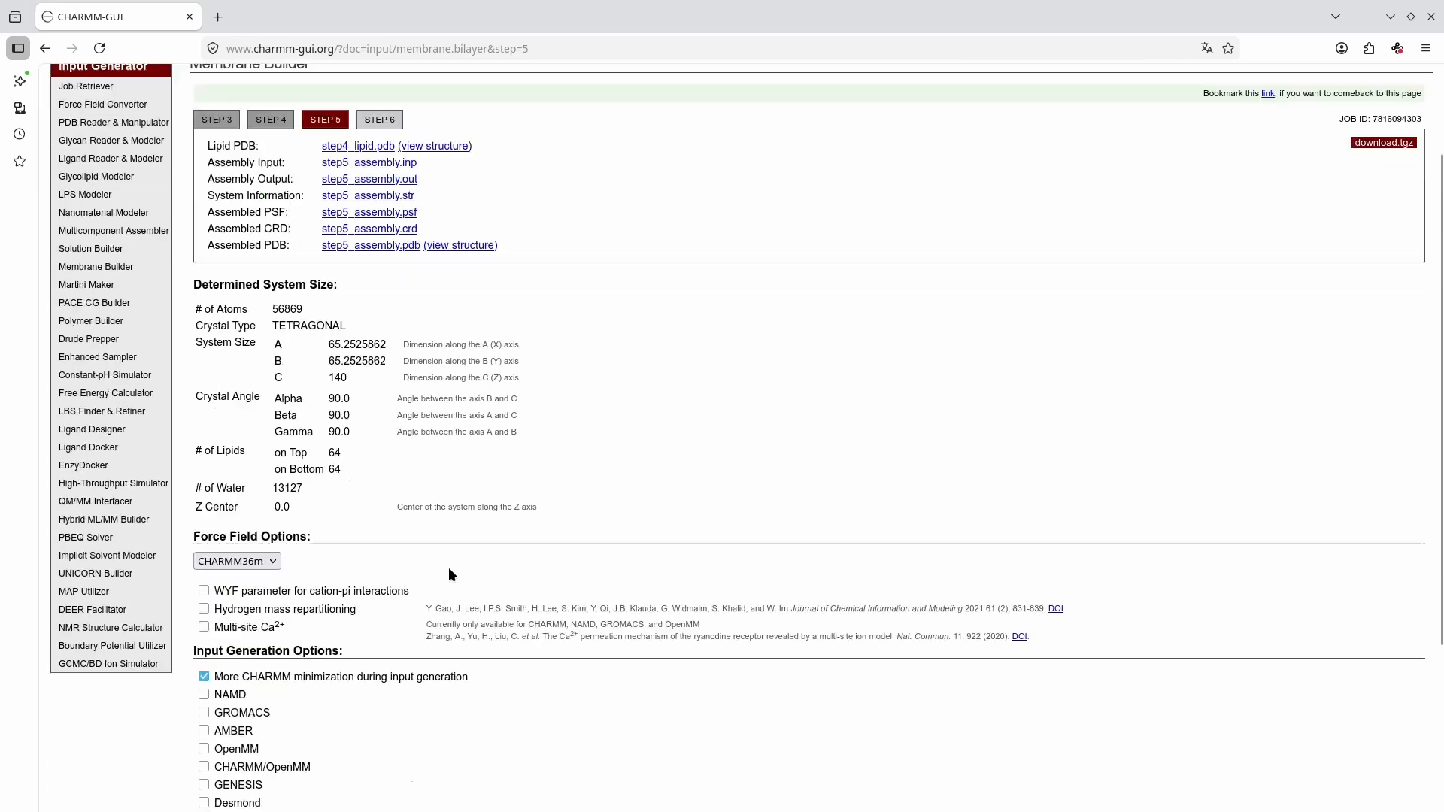
pyautogui.moveTo(304, 426); pyautogui.dragTo(184, 392)
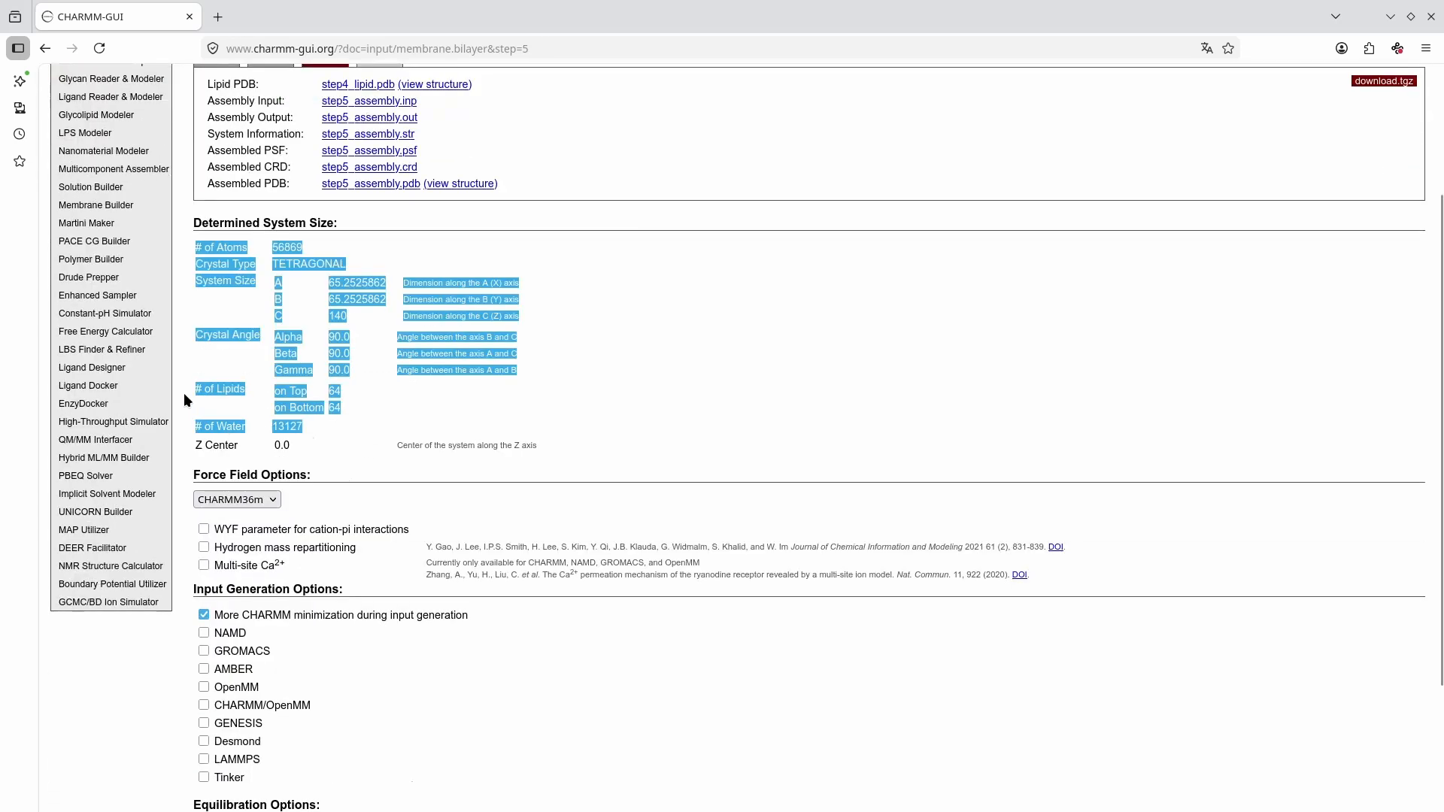
pyautogui.click(621, 395)
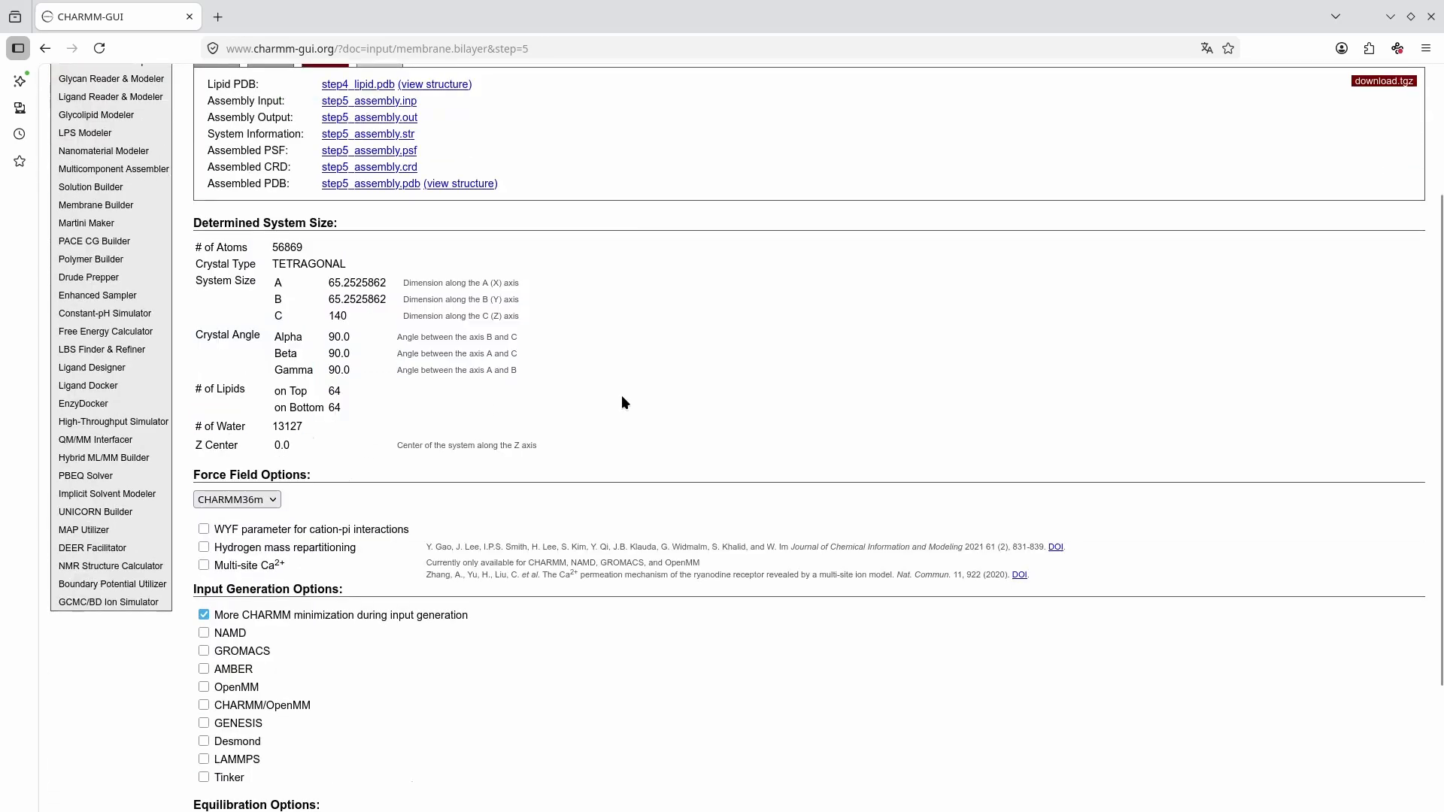
# Check the available force fields, keep CHARMM36m, and enable GROMACS in the input generation options.
pyautogui.click(270, 497)
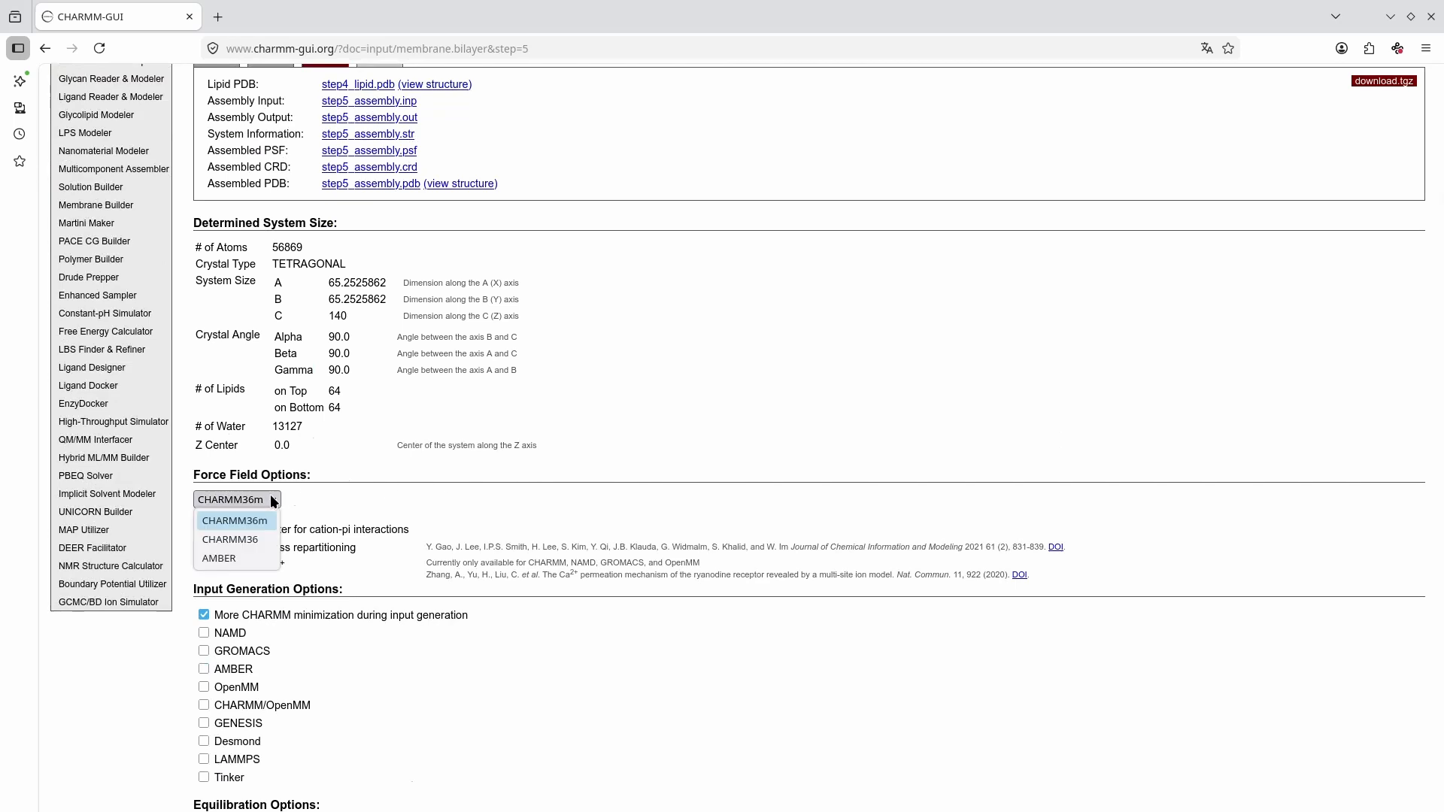
pyautogui.click(269, 498)
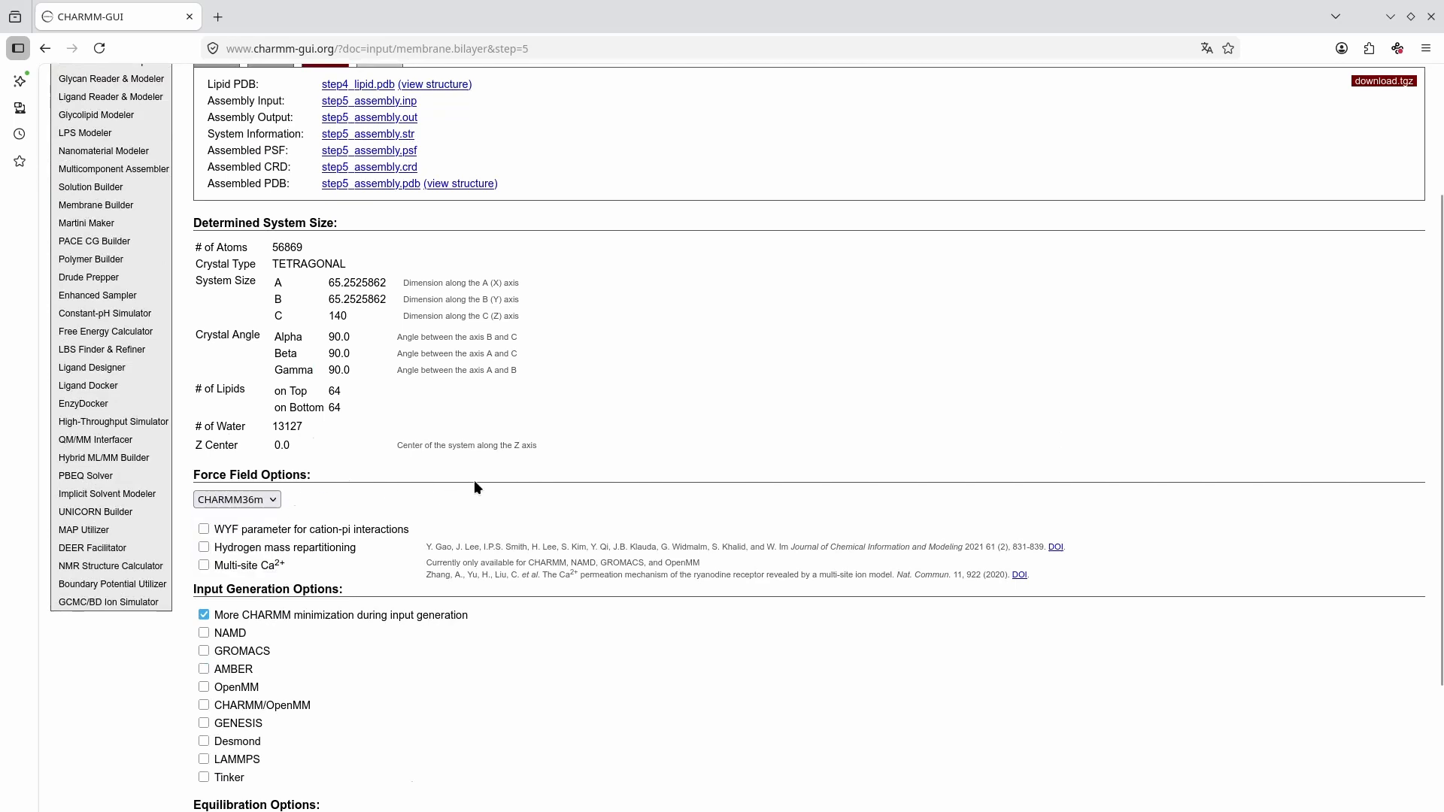
pyautogui.scroll(-3, 477, 485)
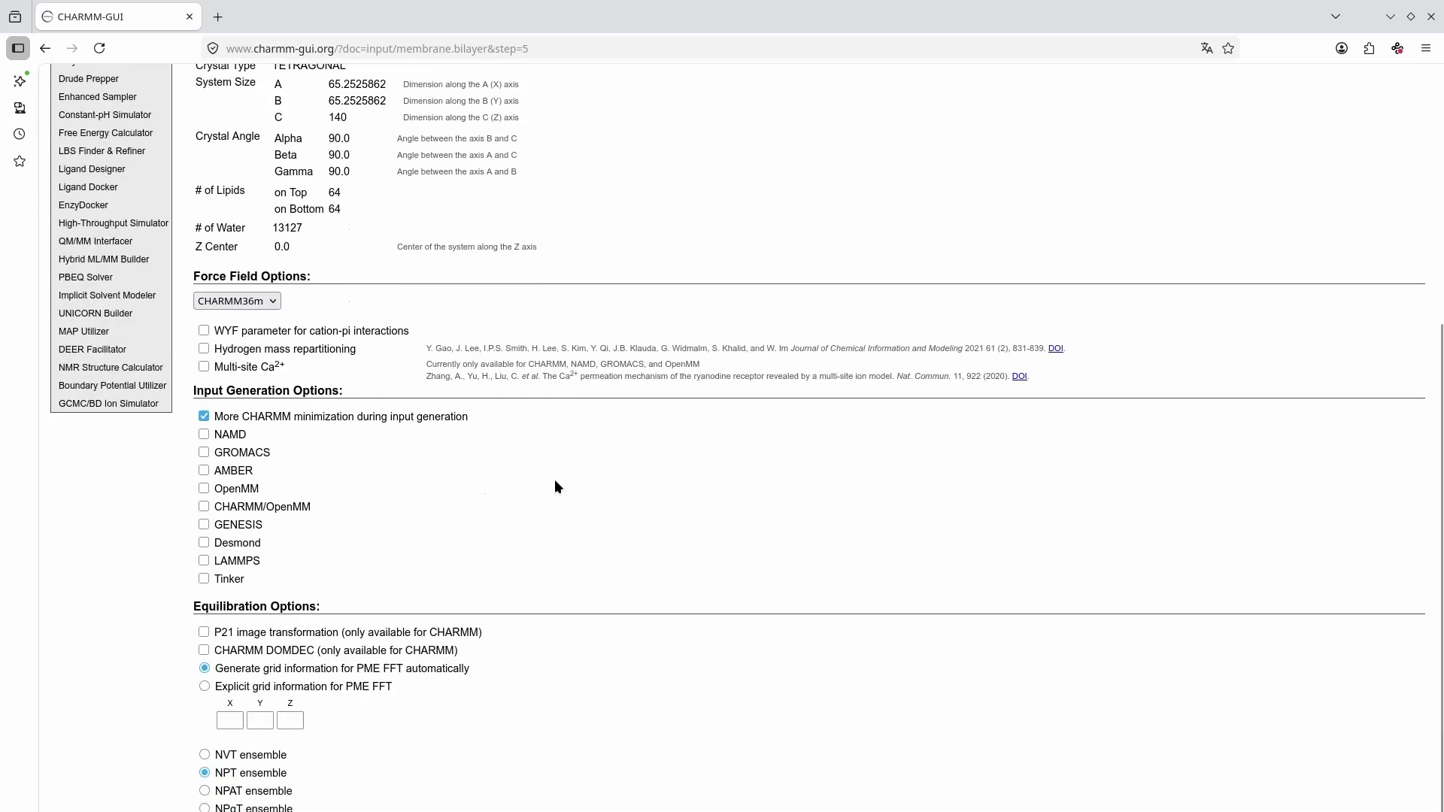
pyautogui.click(204, 453)
pyautogui.scroll(-2, 404, 502)
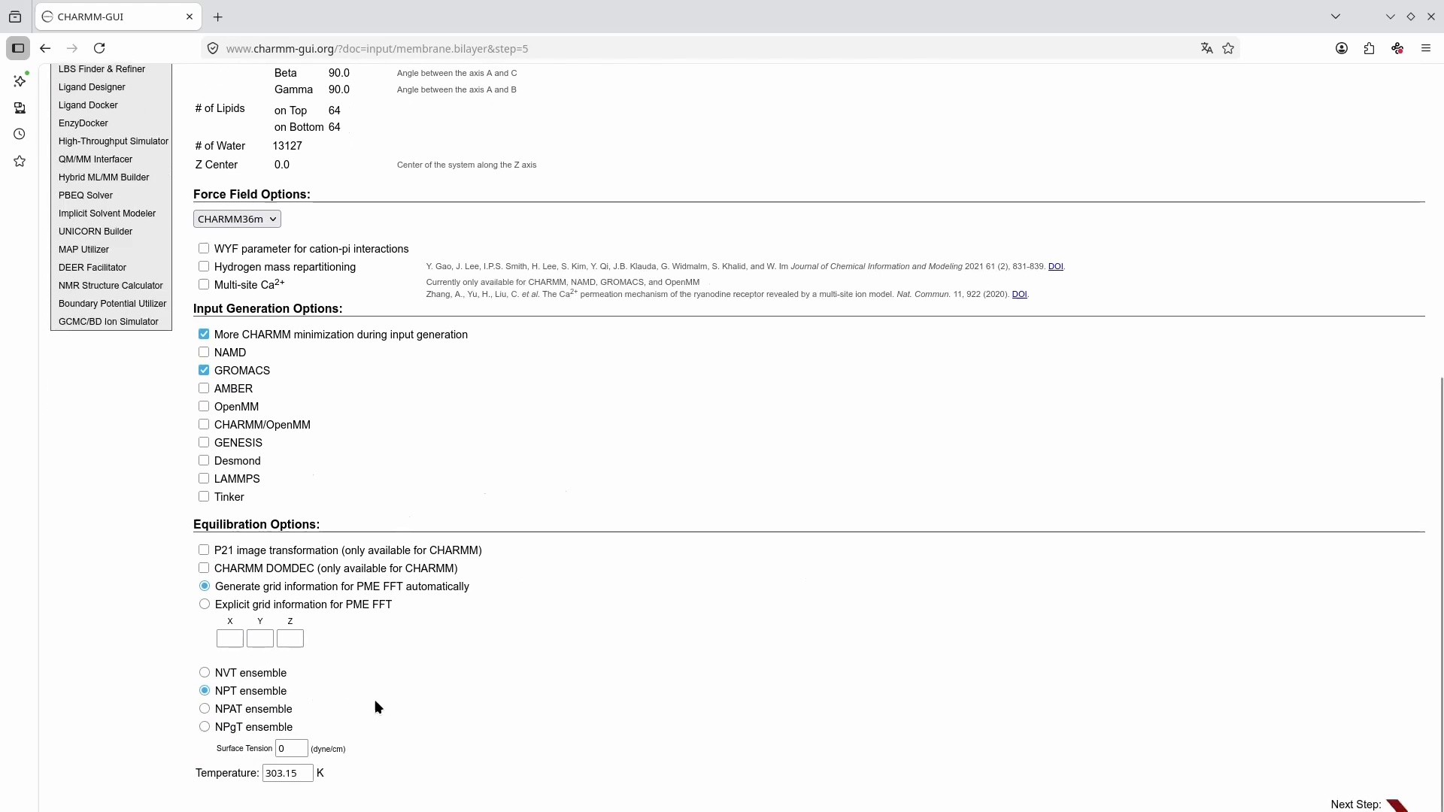
# Edit the simulation temperature in the equilibration options and return to the assembled system's file list.
pyautogui.click(282, 774)
pyautogui.press('BackSpace')
pyautogui.write('1')
pyautogui.moveTo(307, 774); pyautogui.dragTo(229, 763)
pyautogui.click(415, 743)
pyautogui.scroll(3, 426, 616)
pyautogui.scroll(3, 425, 618)
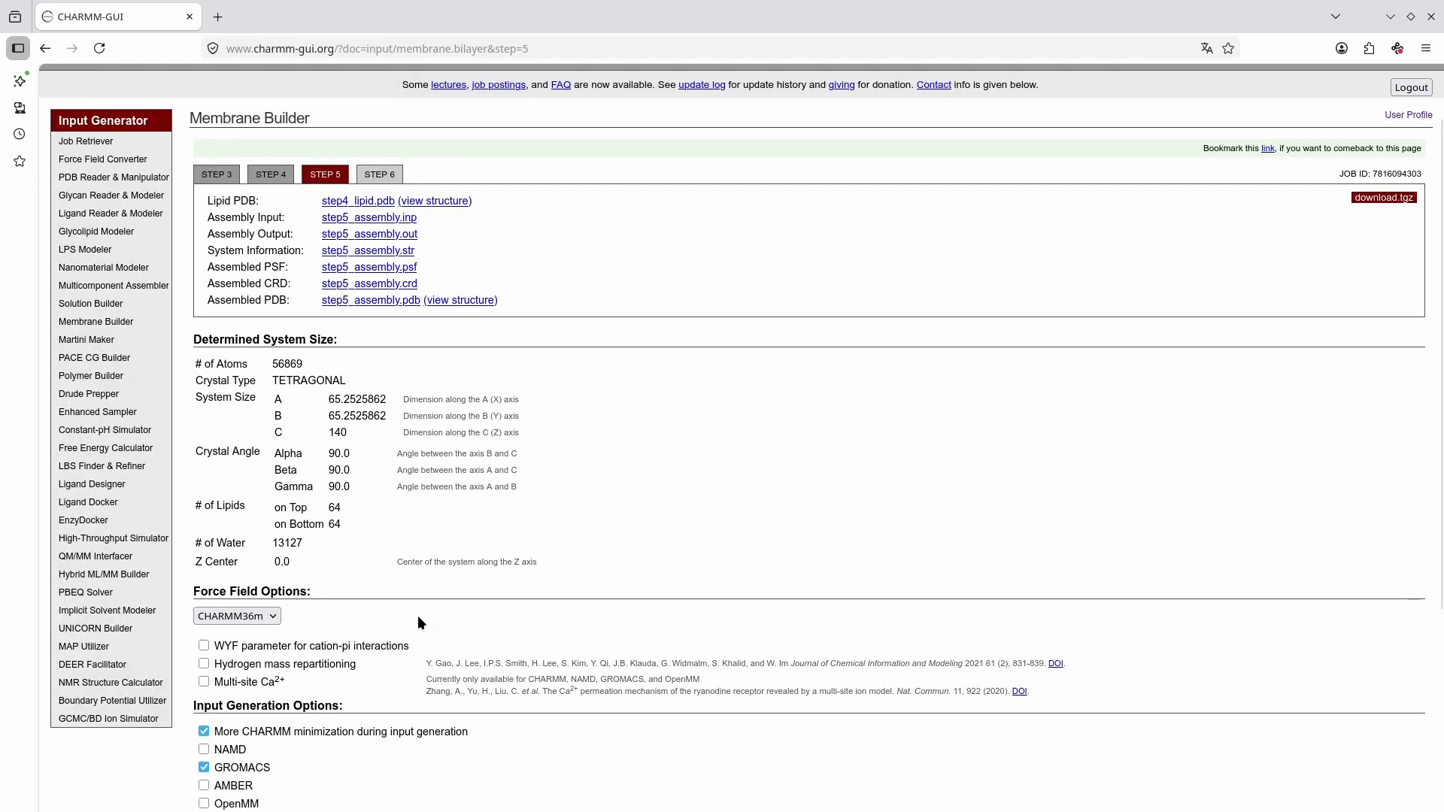
# View the assembled structure step5_assembly.pdb and rotate it to inspect the bilayer, water and ions from the side.
pyautogui.scroll(-6, 418, 615)
pyautogui.scroll(7, 420, 623)
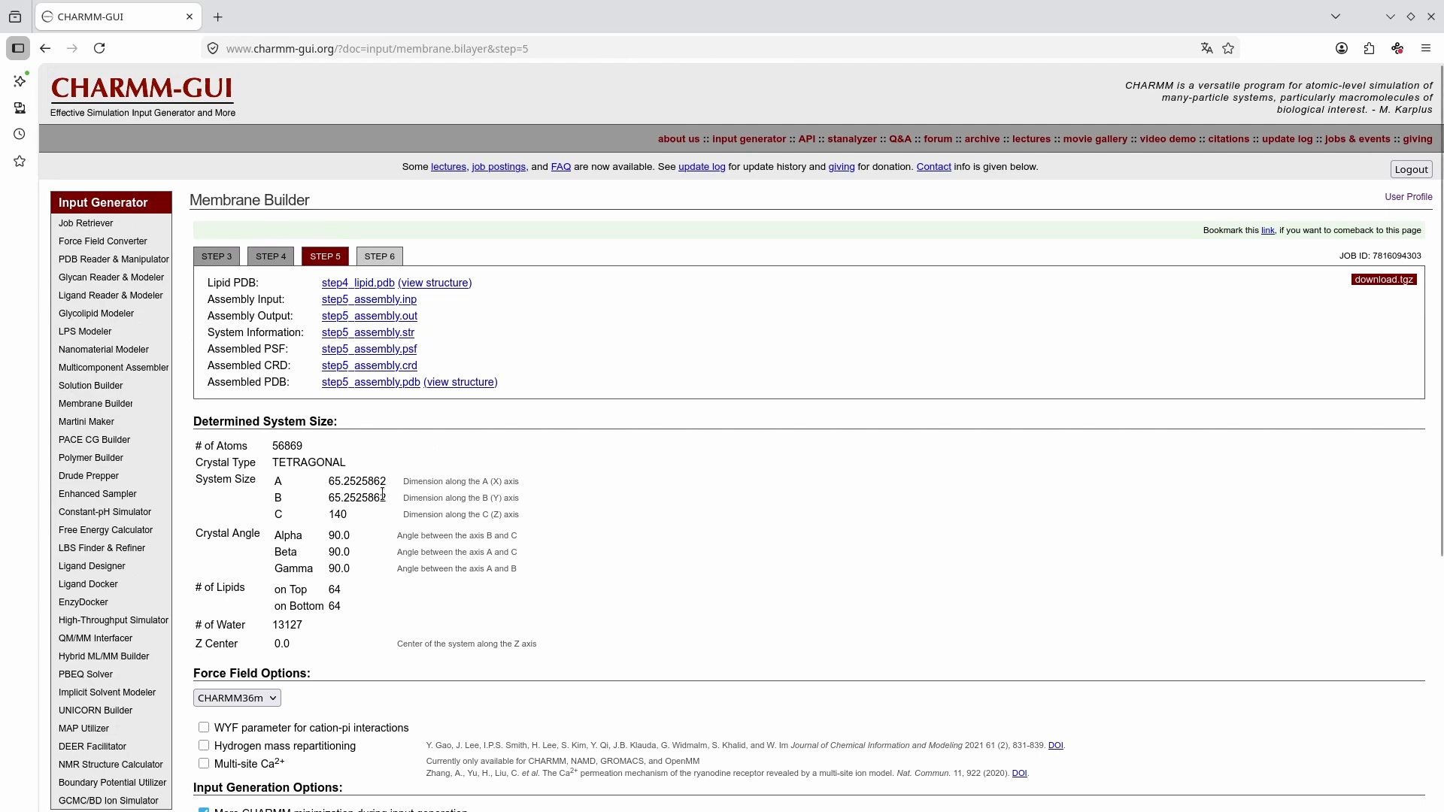
pyautogui.scroll(-7, 395, 499)
pyautogui.scroll(7, 390, 495)
pyautogui.click(468, 383)
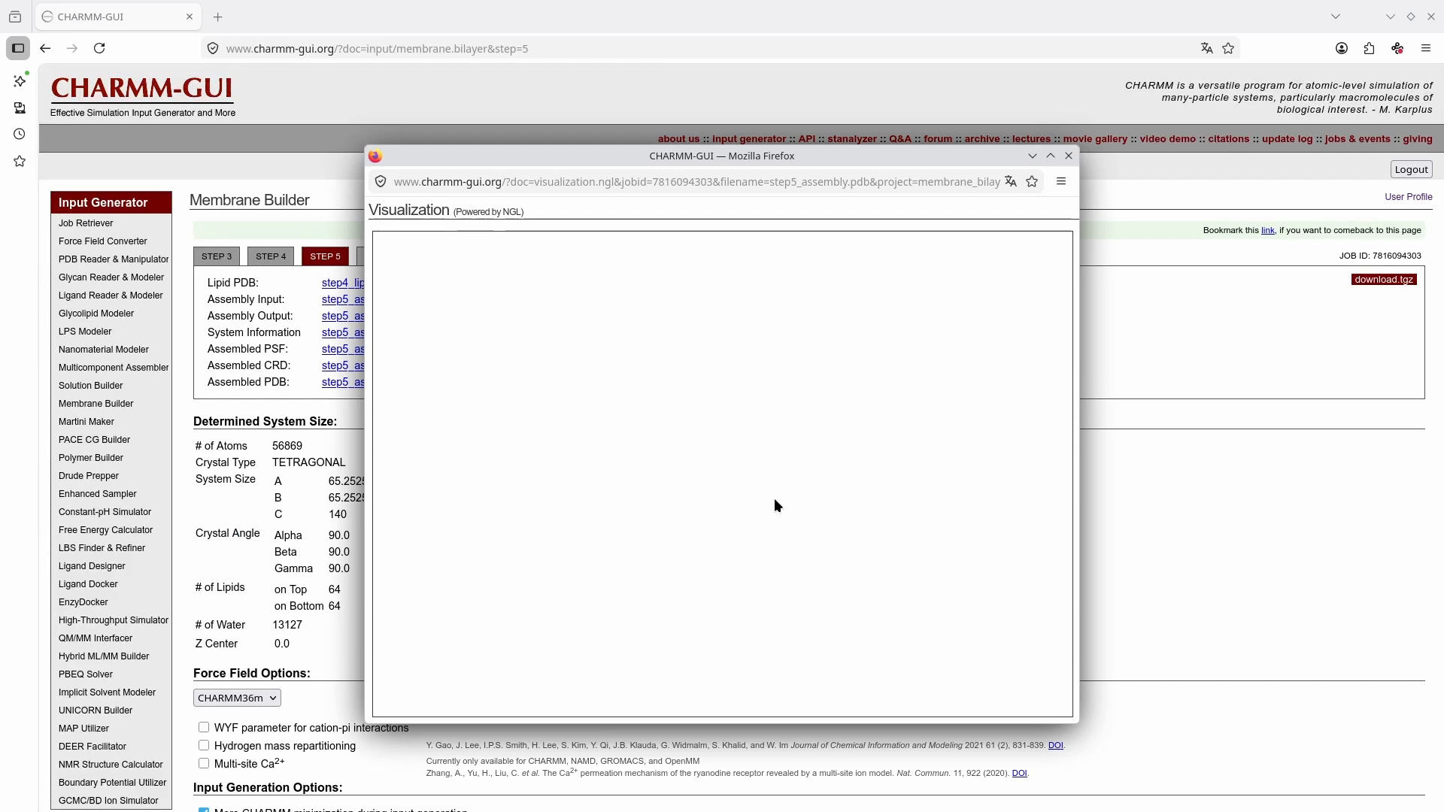
pyautogui.moveTo(774, 500)
pyautogui.mouseDown()
pyautogui.moveTo(713, 547)
pyautogui.moveTo(713, 500)
pyautogui.moveTo(763, 570)
pyautogui.moveTo(717, 561)
pyautogui.moveTo(744, 567)
pyautogui.moveTo(750, 512)
pyautogui.mouseUp()
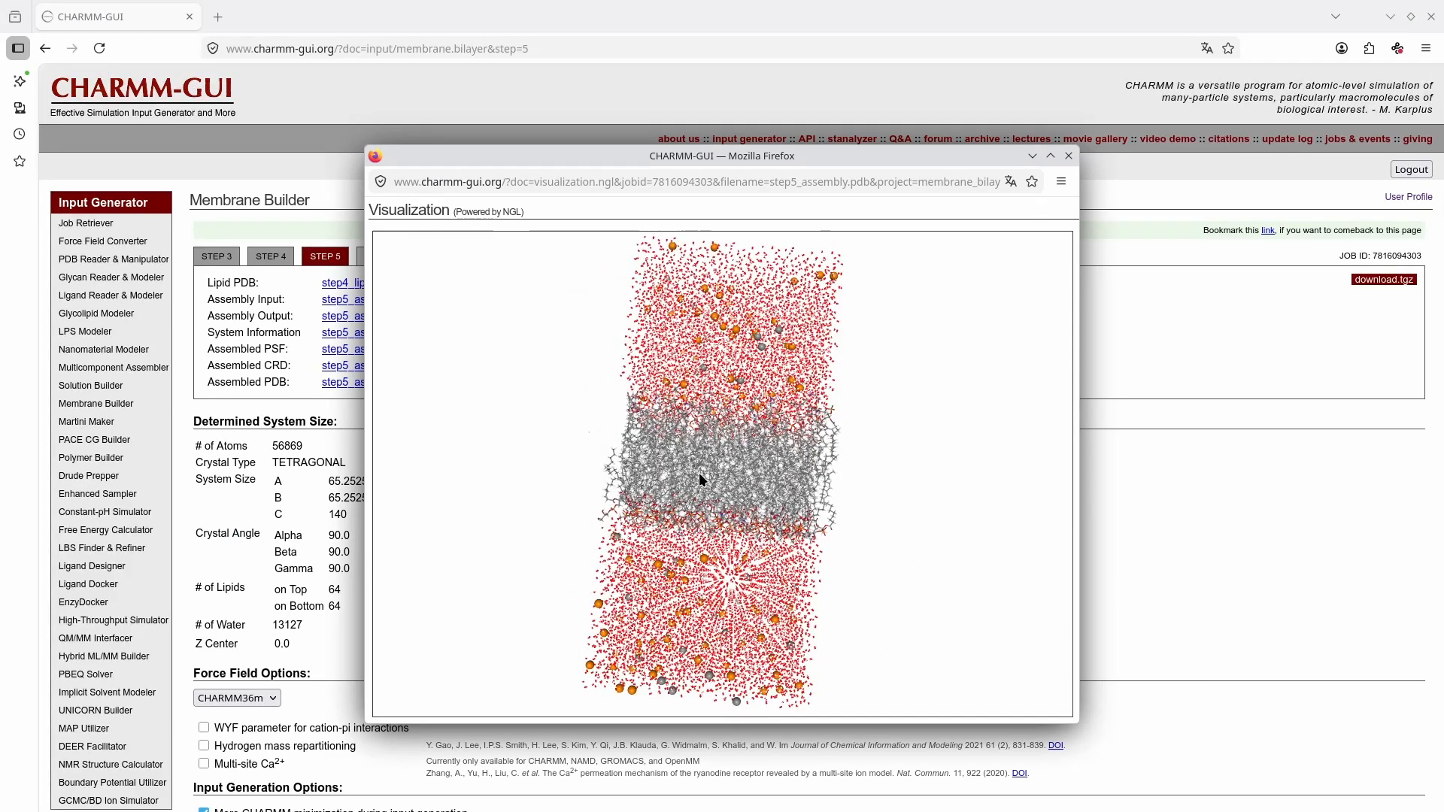
pyautogui.moveTo(820, 594); pyautogui.dragTo(639, 575)
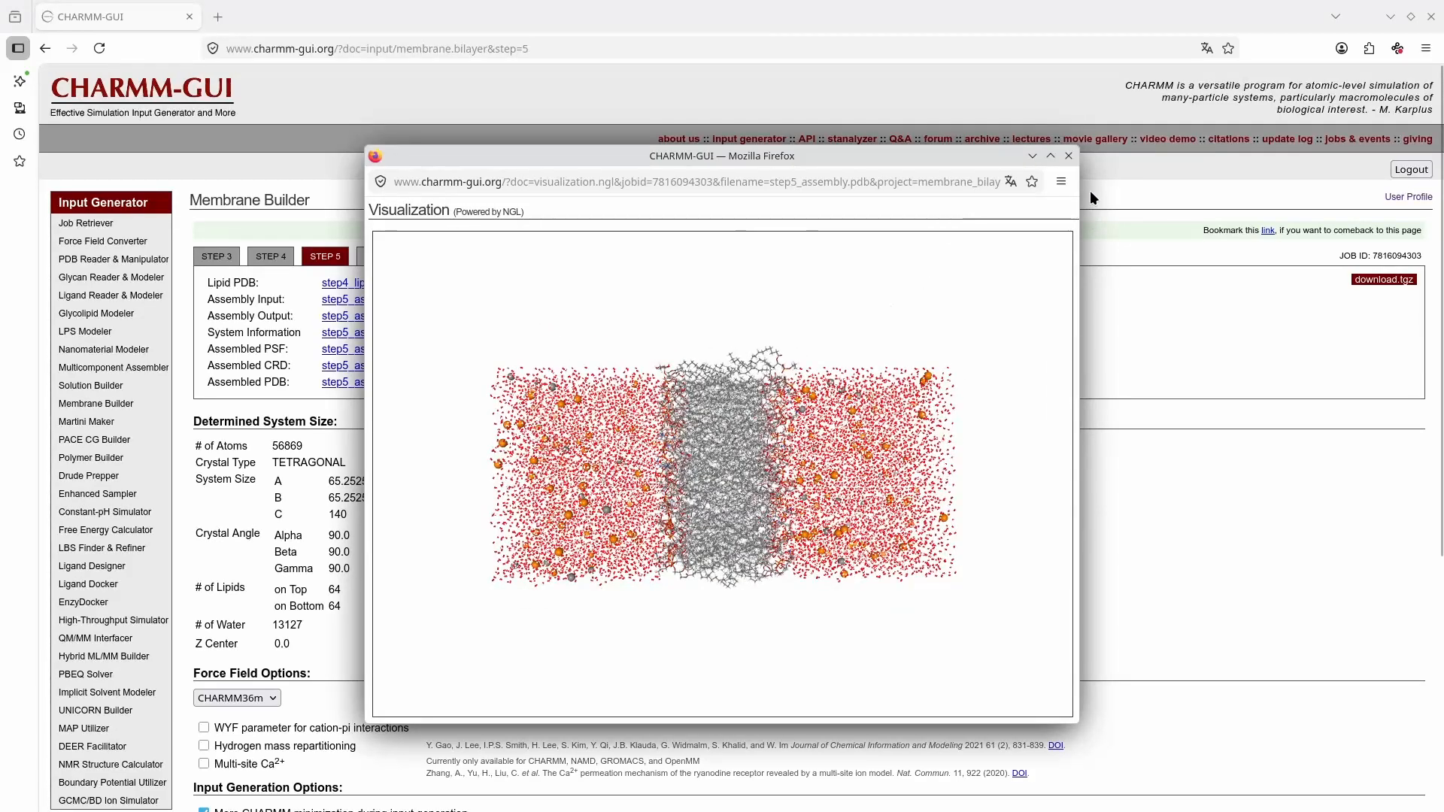
pyautogui.click(1067, 156)
# Generate the equilibration and production inputs with GROMACS enabled, the NPT ensemble and 301.15 K, and download the job archive.
pyautogui.scroll(-6, 544, 362)
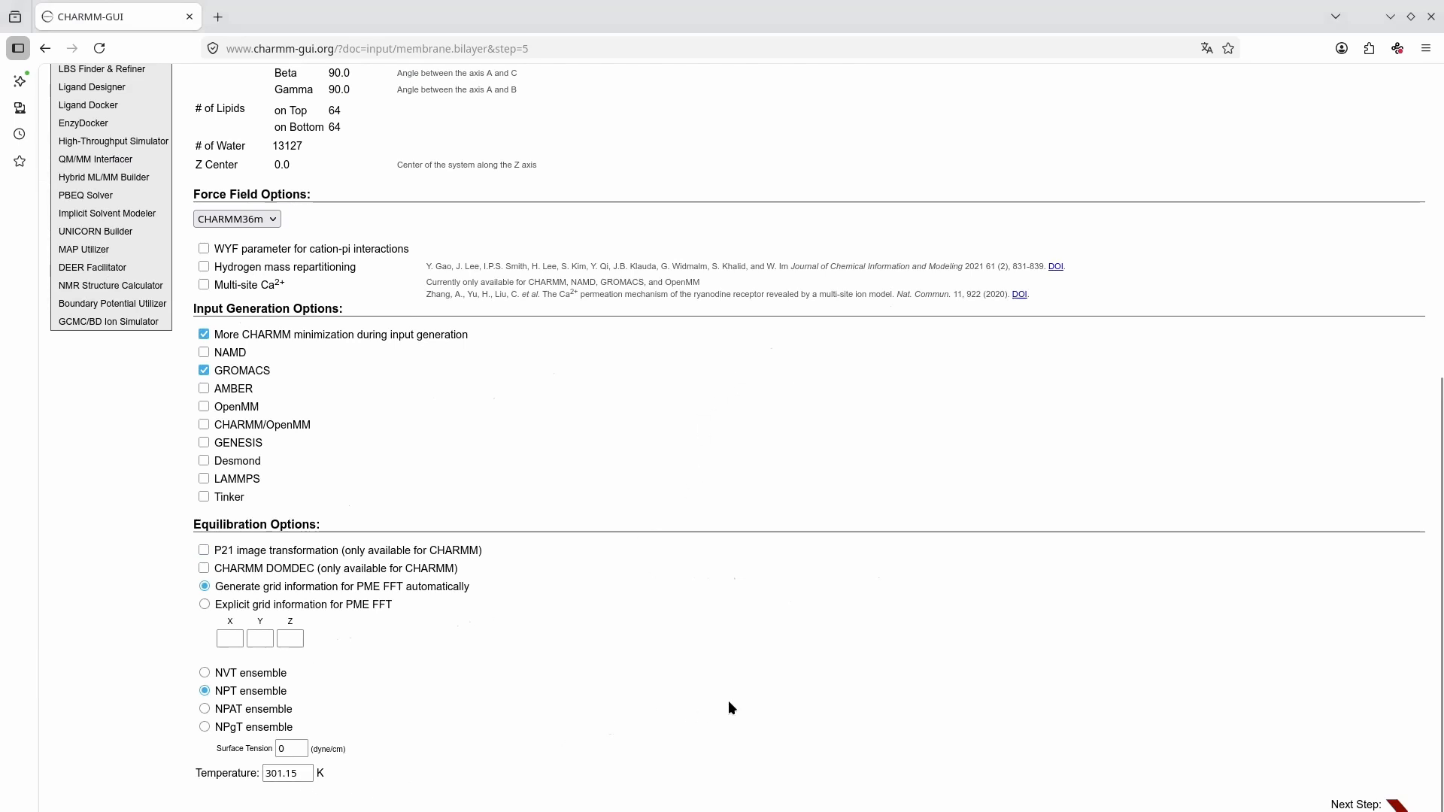
pyautogui.click(1352, 806)
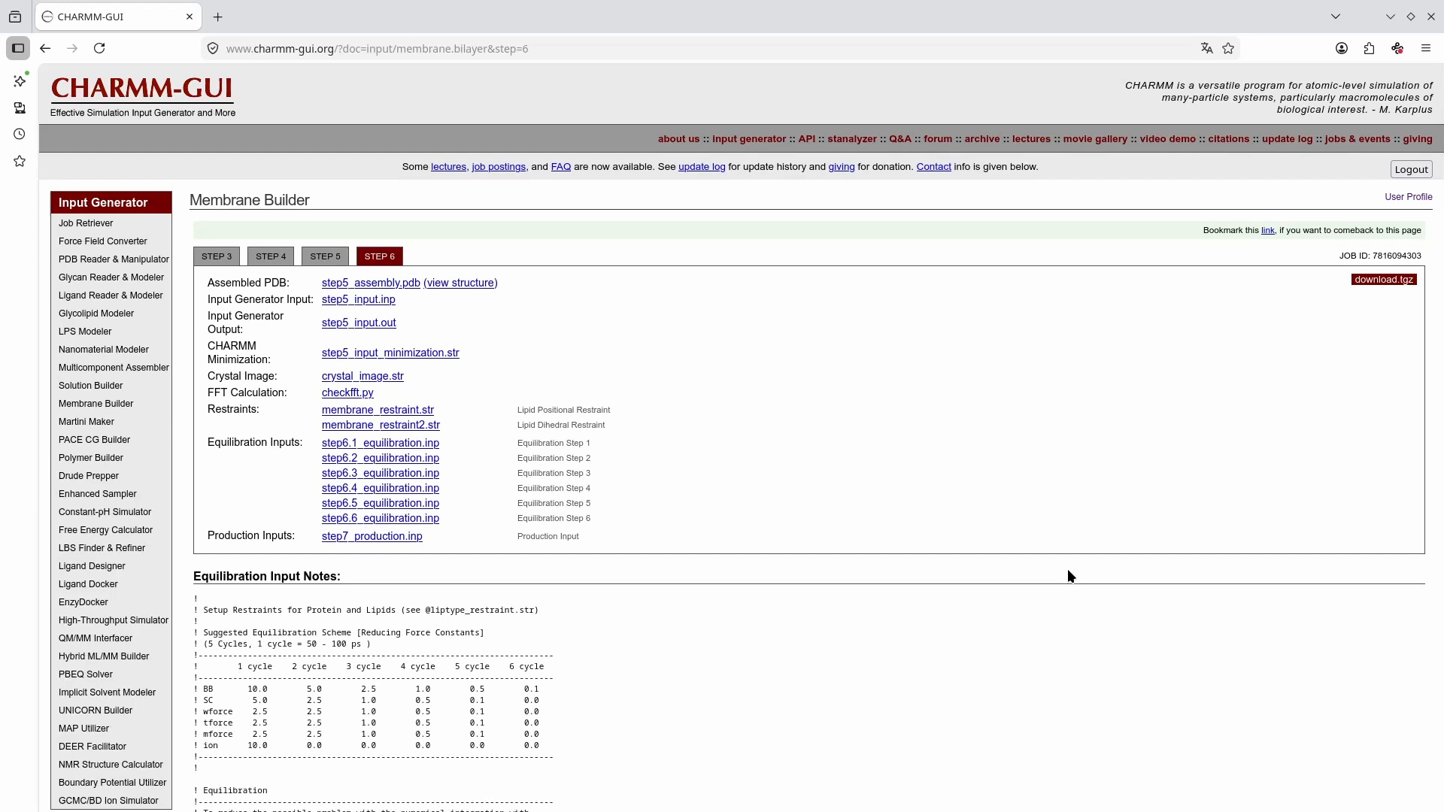
pyautogui.scroll(-1, 1068, 570)
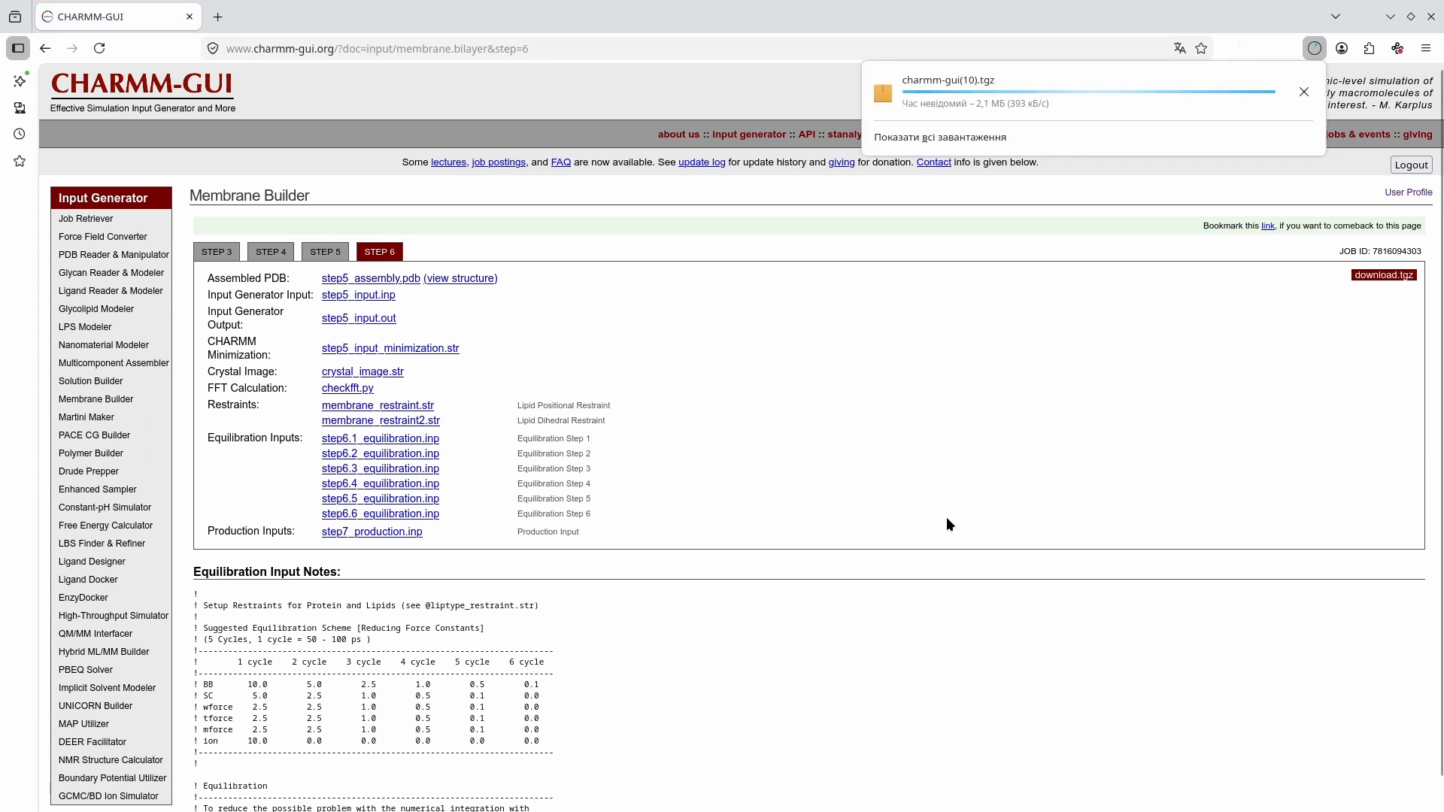
pyautogui.scroll(-1, 958, 537)
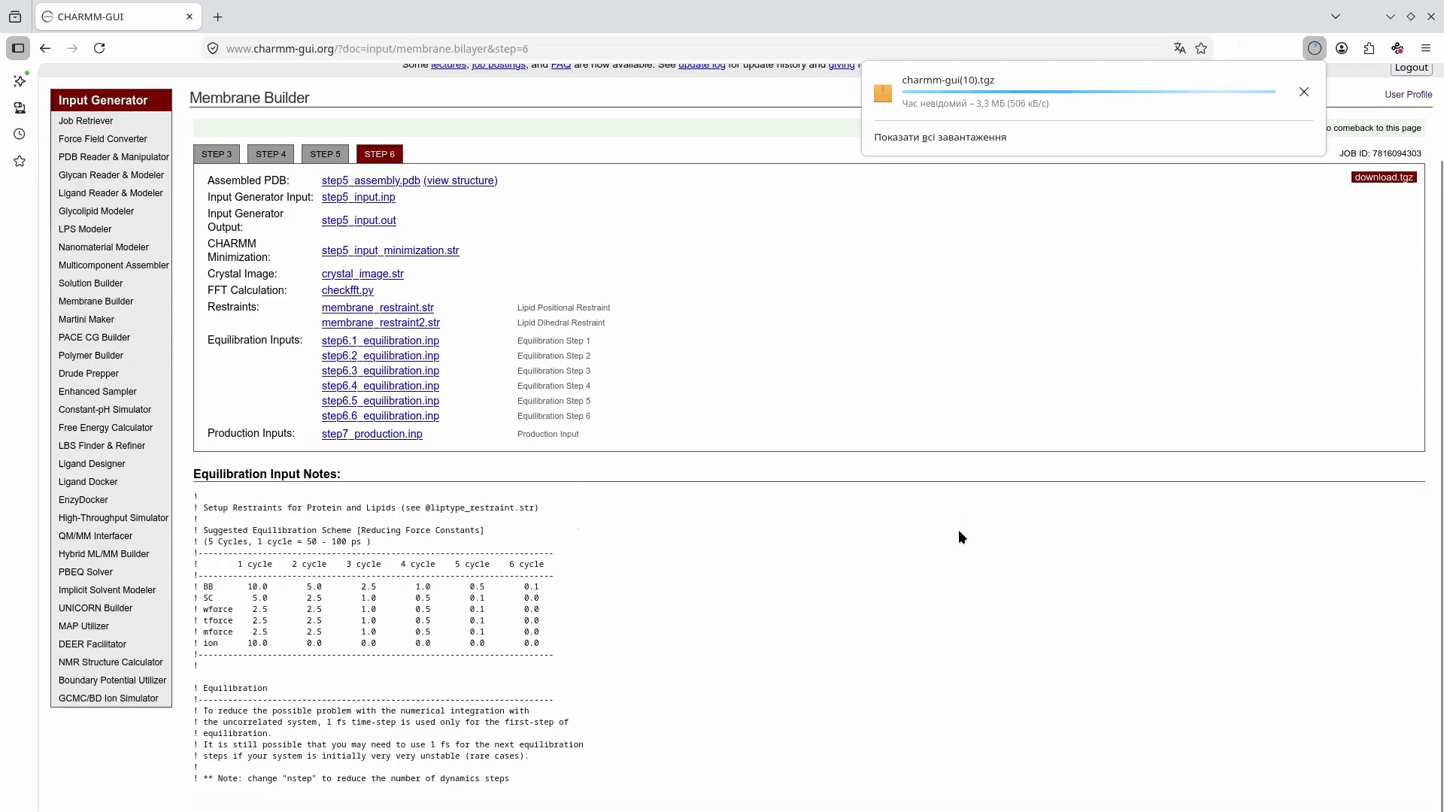
pyautogui.scroll(1, 959, 538)
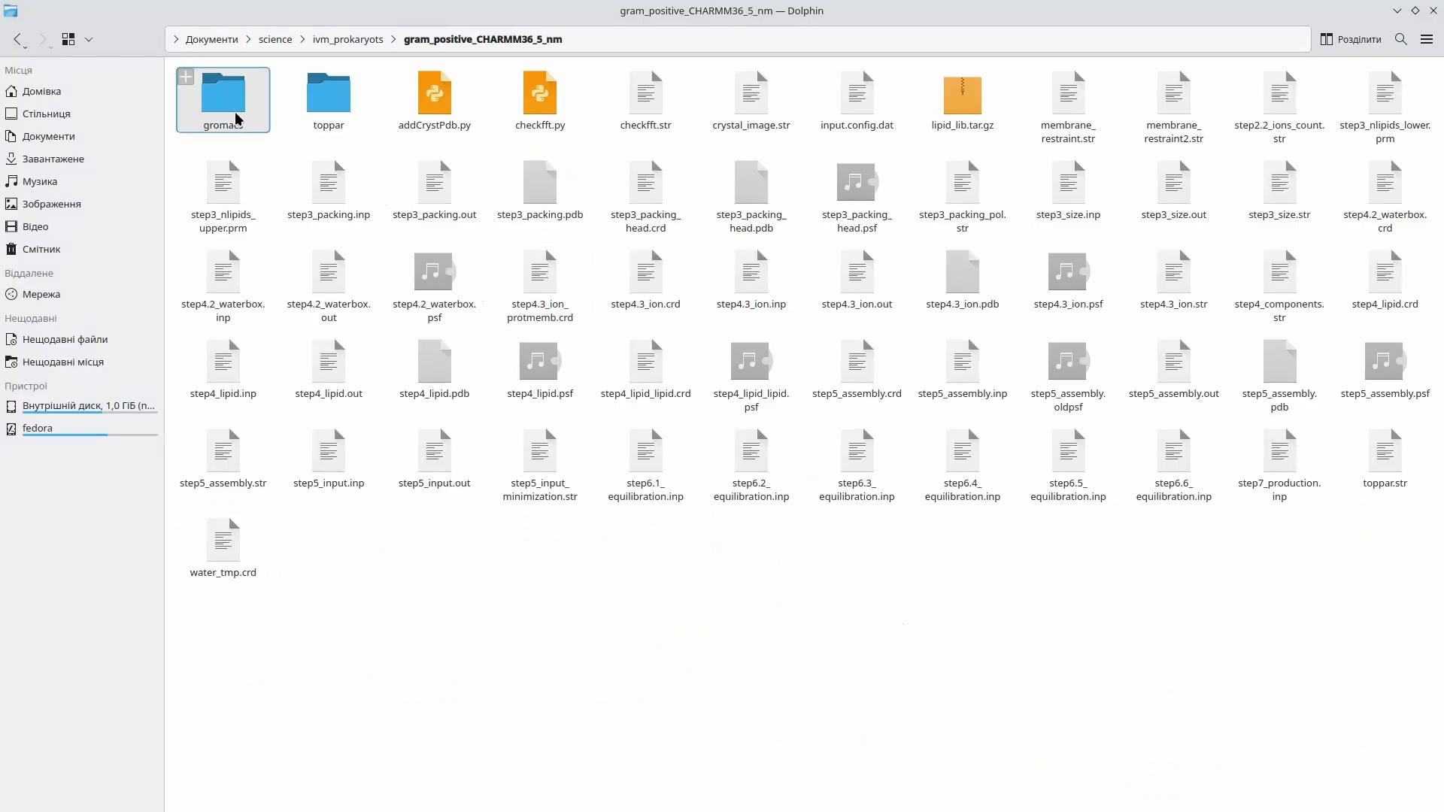
# Open the README in the extracted gromacs folder with a text editor and review the minimization, equilibration and production commands.
pyautogui.doubleClick(236, 119)
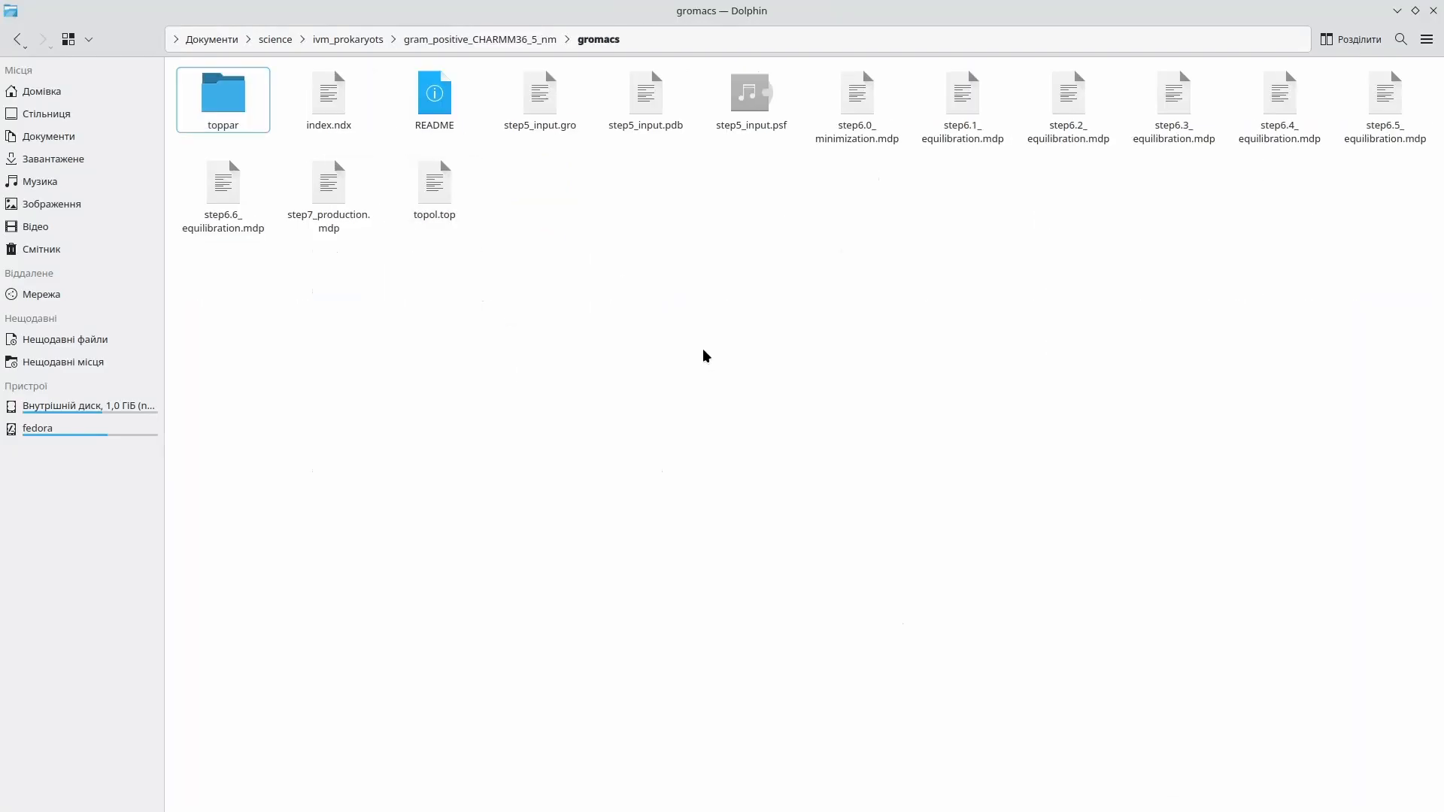
pyautogui.click(426, 128)
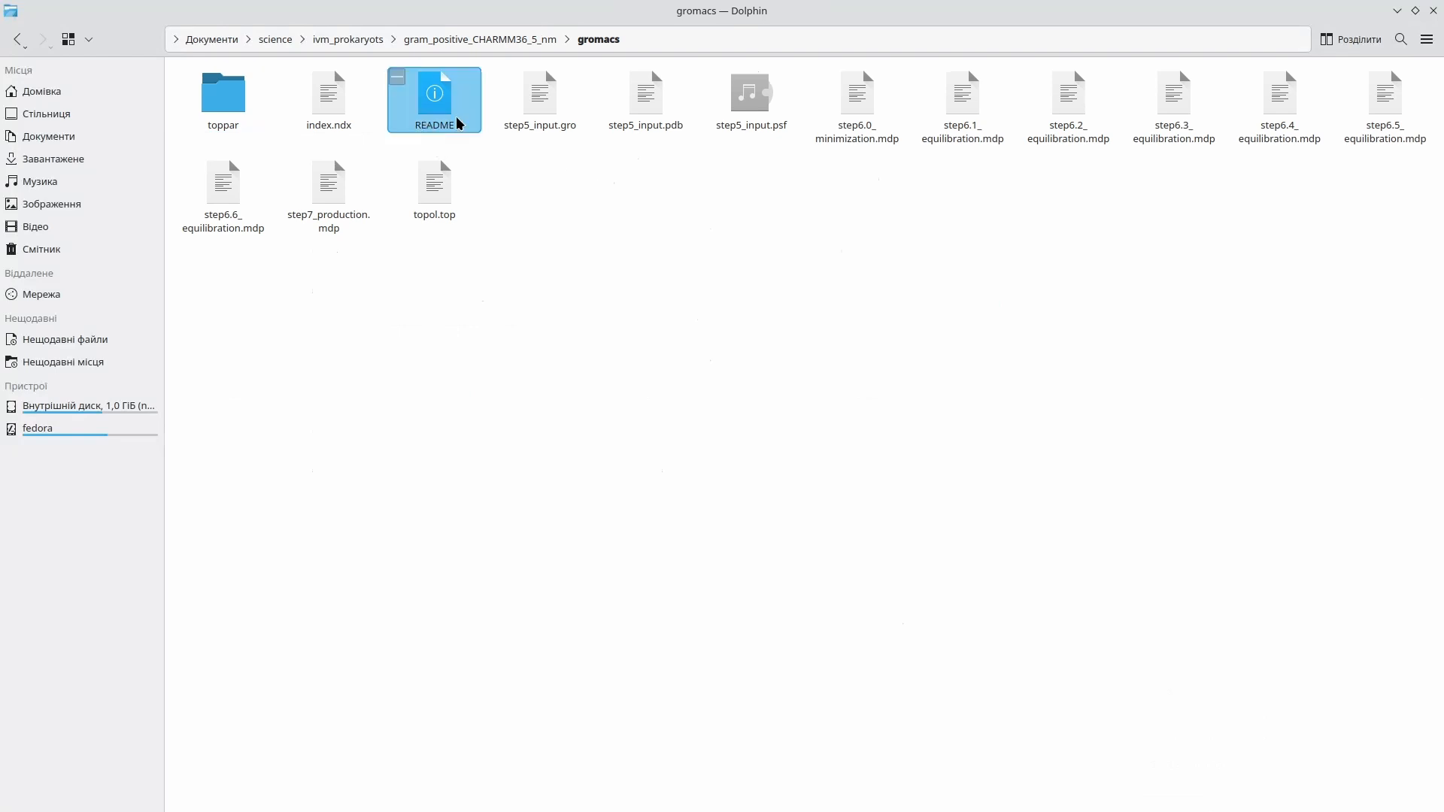
pyautogui.rightClick(458, 121)
pyautogui.click(542, 133)
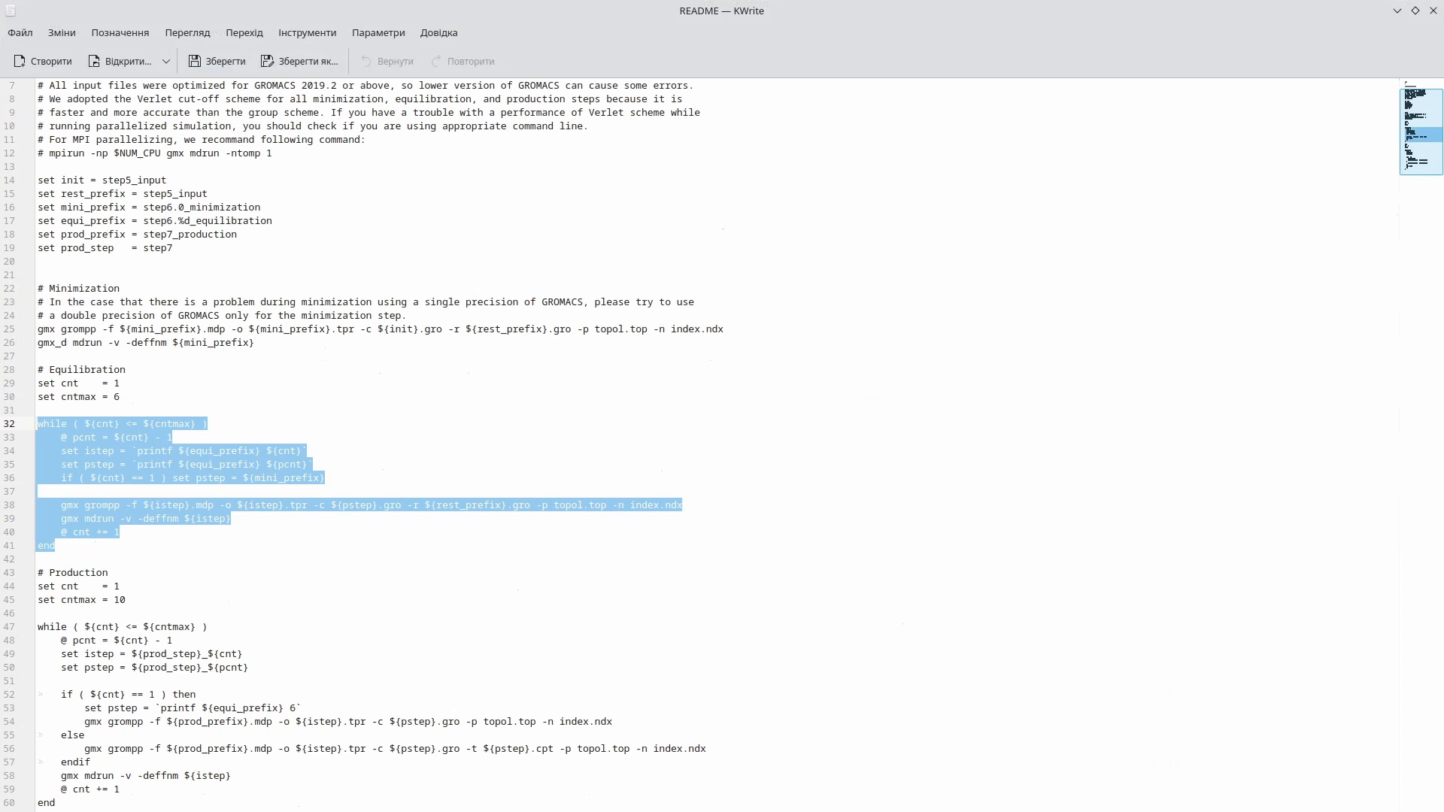
pyautogui.click(383, 461)
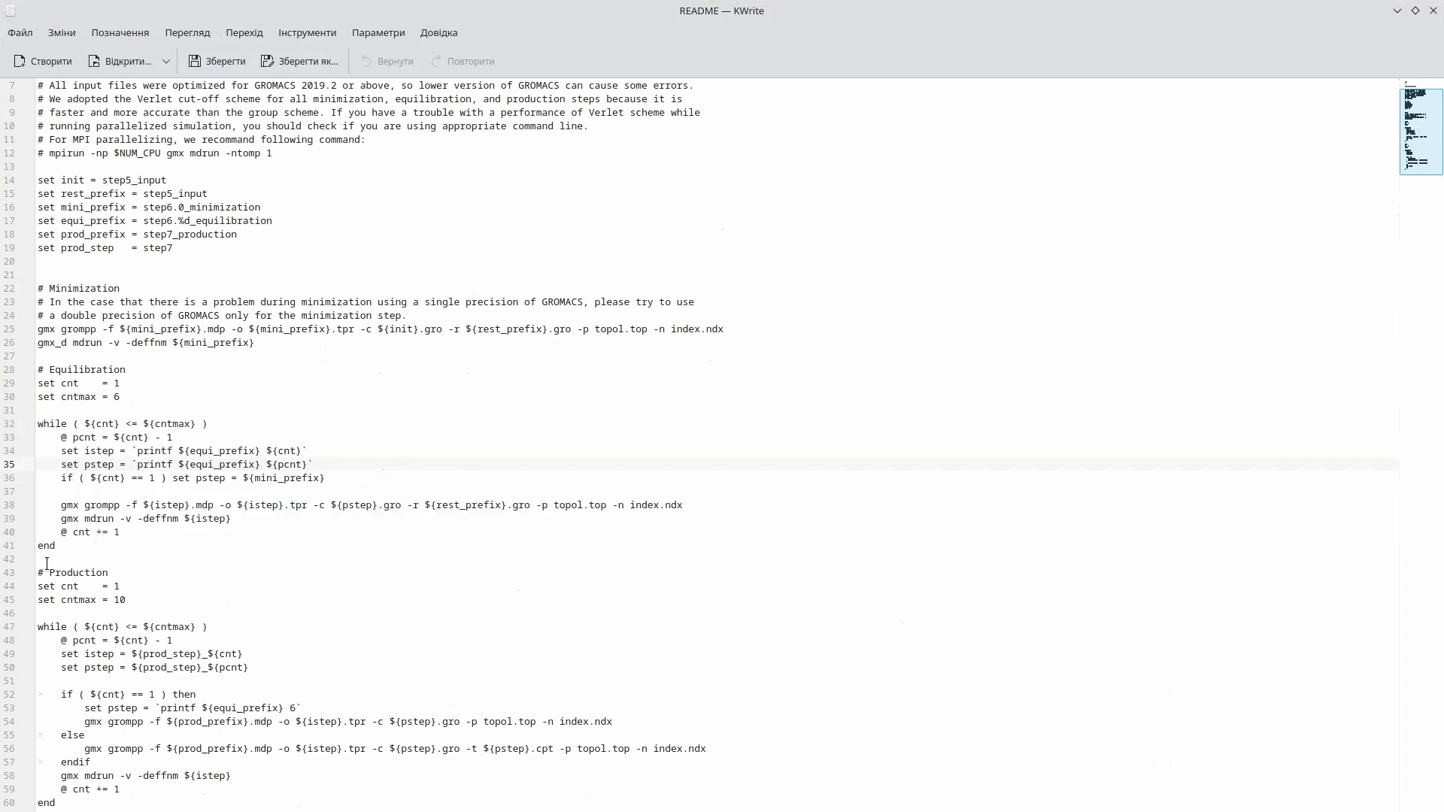
pyautogui.scroll(2, 449, 366)
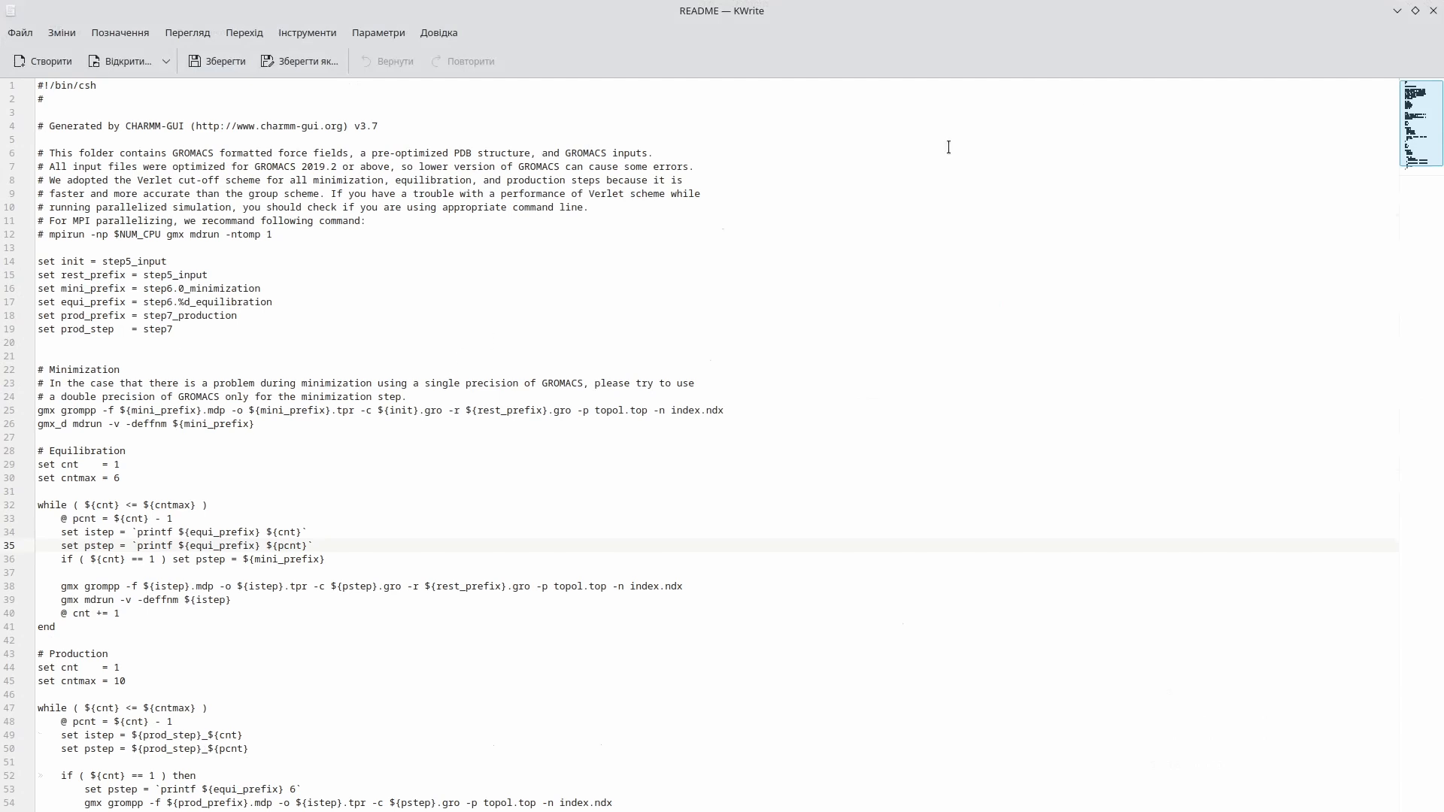
pyautogui.click(1433, 11)
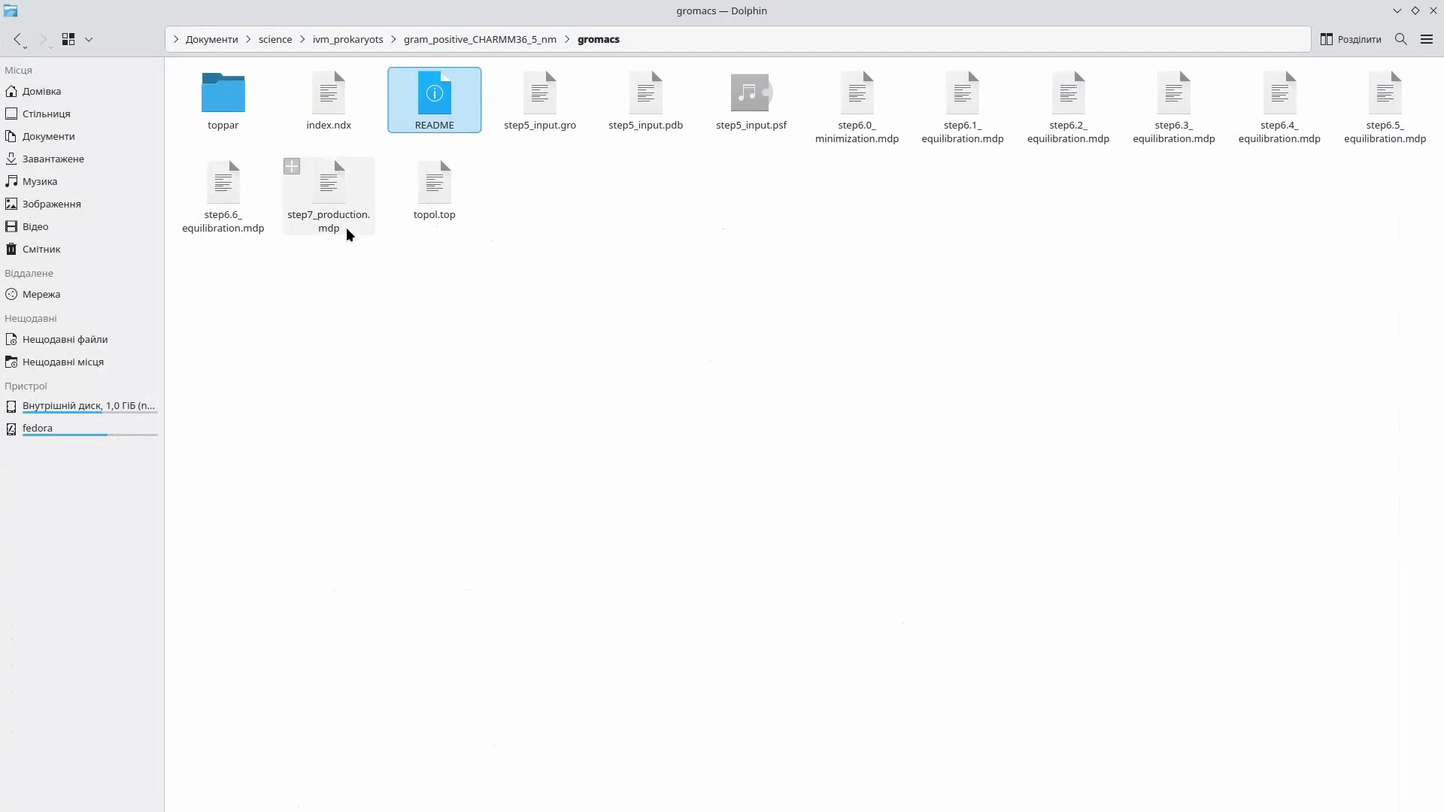
# Review the run parameters in step6.0_minimization.mdp and step6.1_equilibration.mdp.
pyautogui.click(243, 230)
pyautogui.doubleClick(242, 228)
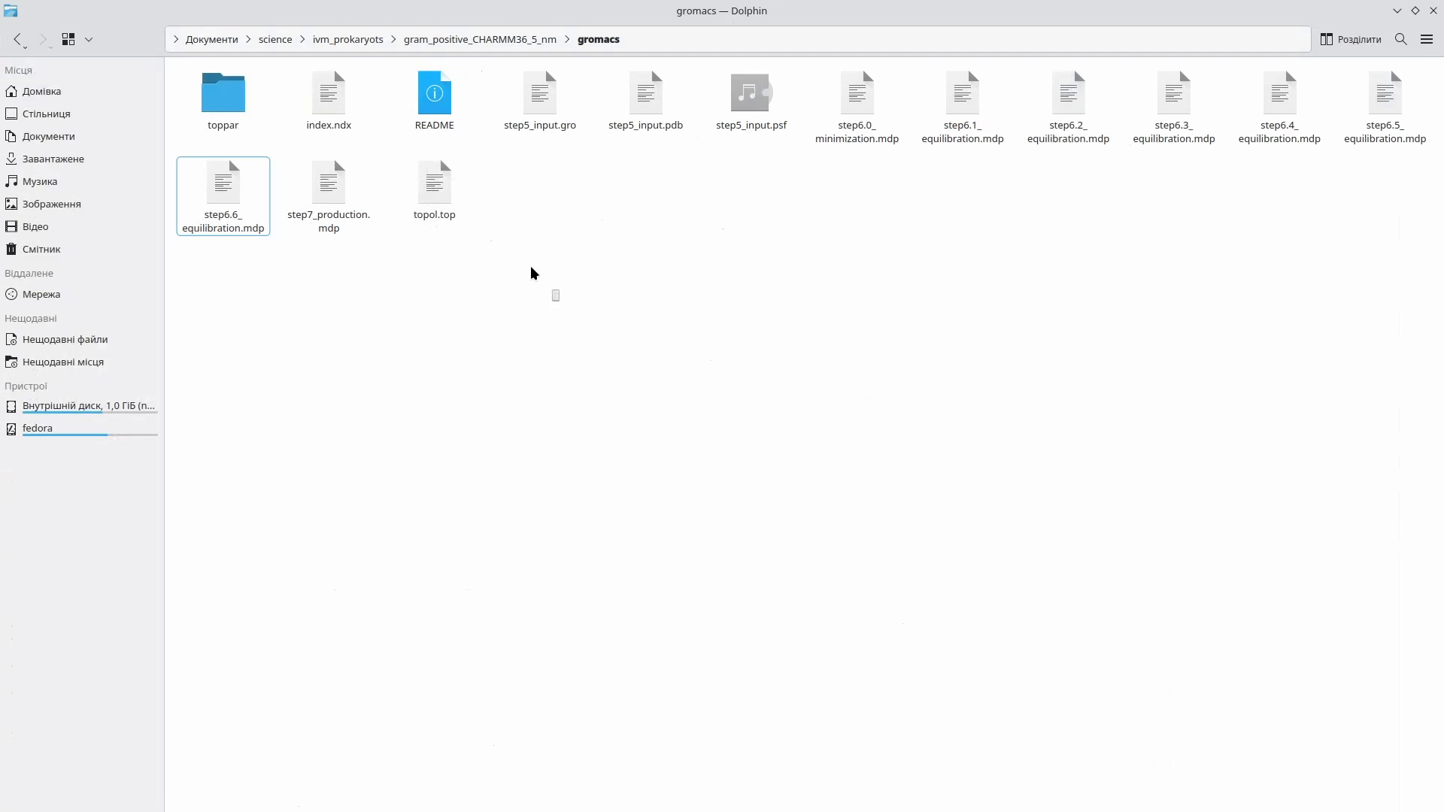
pyautogui.hotkey('ctrl', 'q')
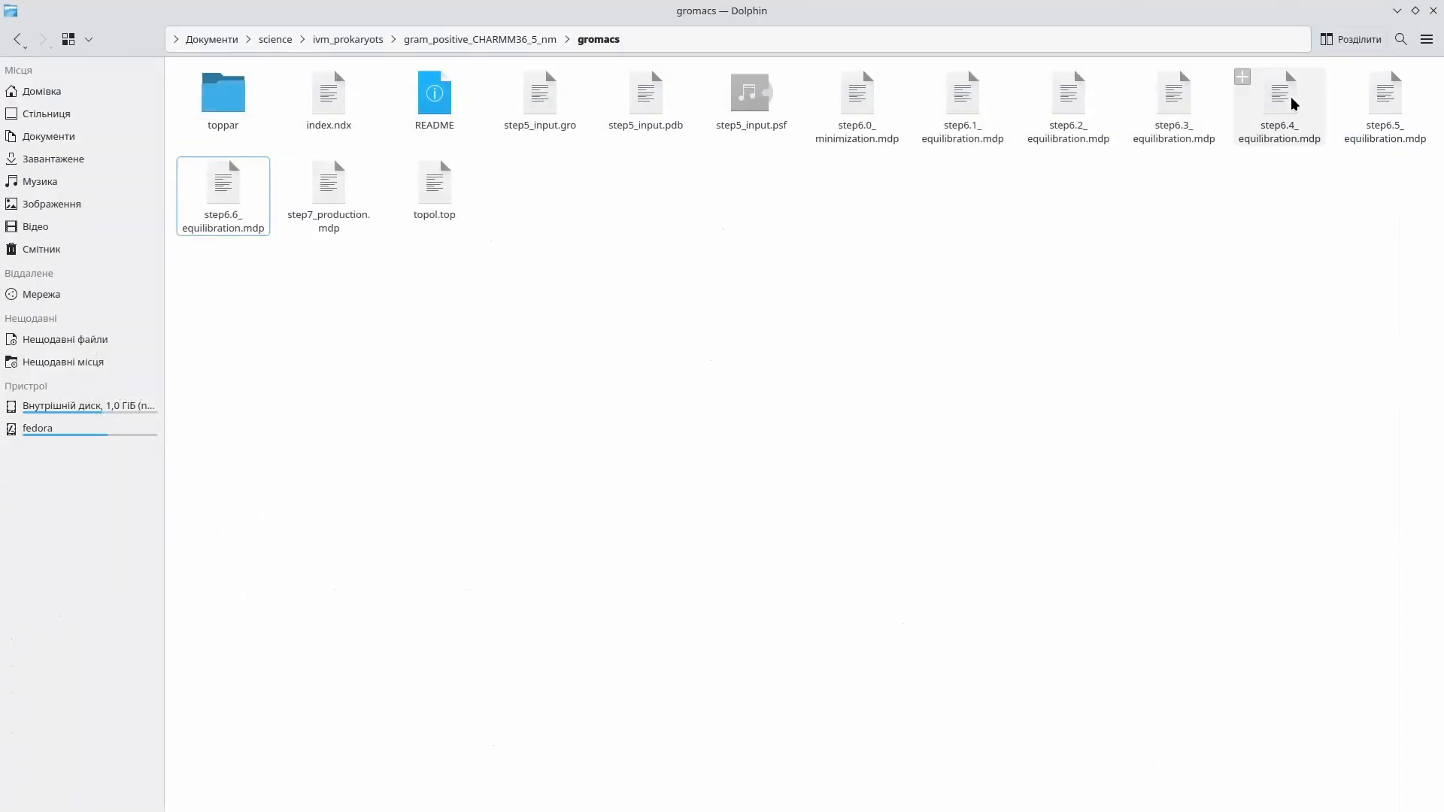
pyautogui.doubleClick(875, 107)
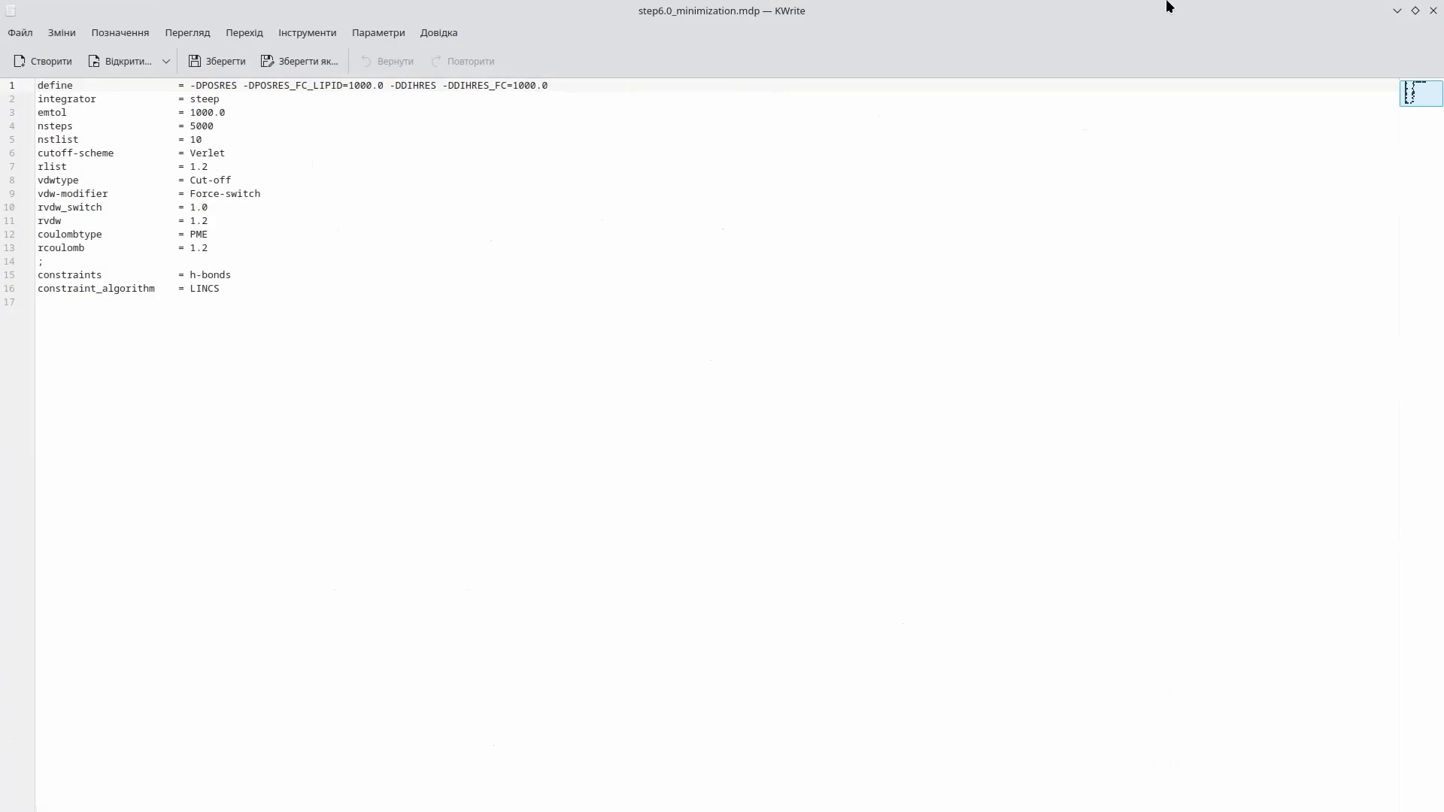
pyautogui.click(1433, 11)
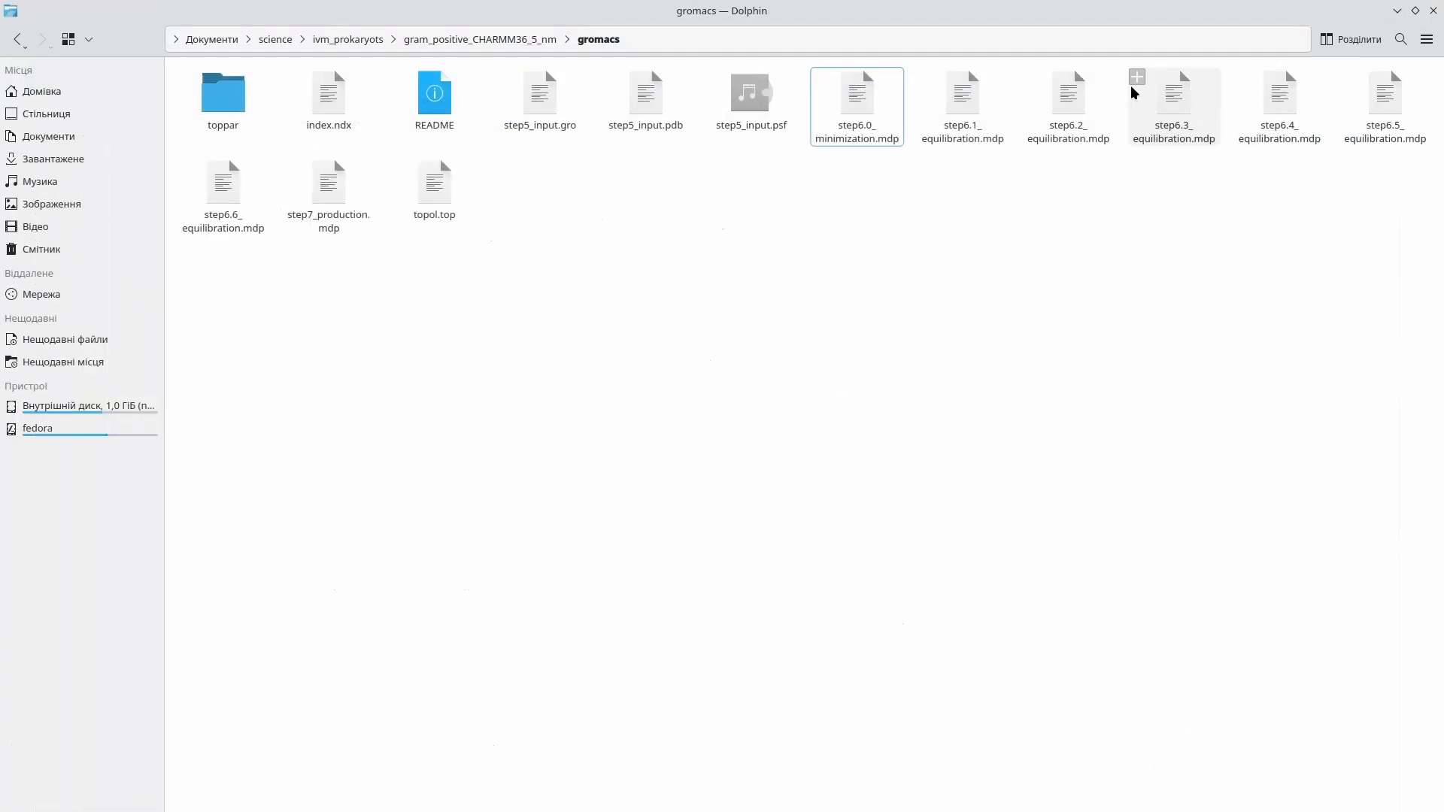
pyautogui.doubleClick(978, 117)
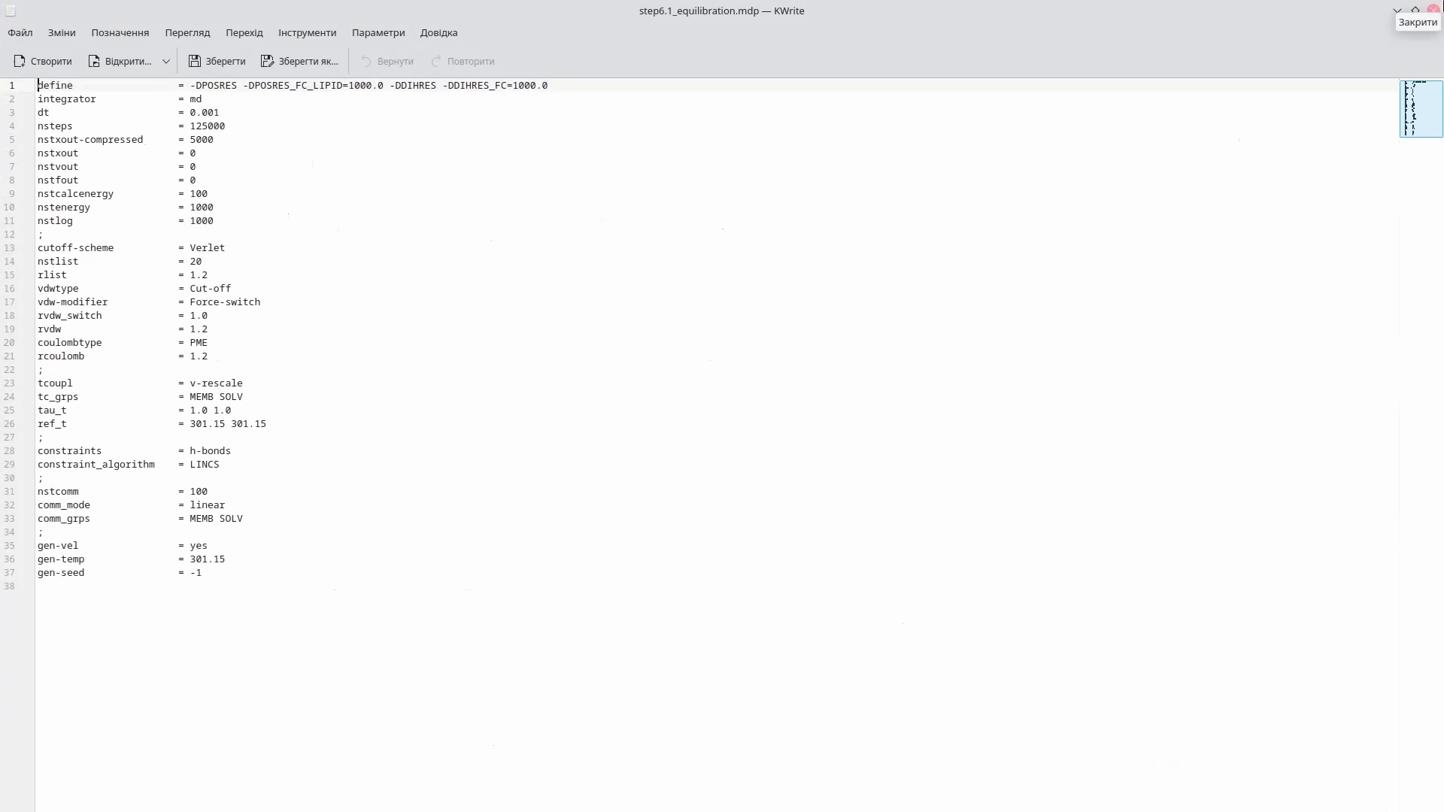
pyautogui.click(1433, 10)
# Compare the restraints in step6.2_equilibration.mdp and step6.3_equilibration.mdp and examine the pressure coupling method in the latter.
pyautogui.click(1088, 123)
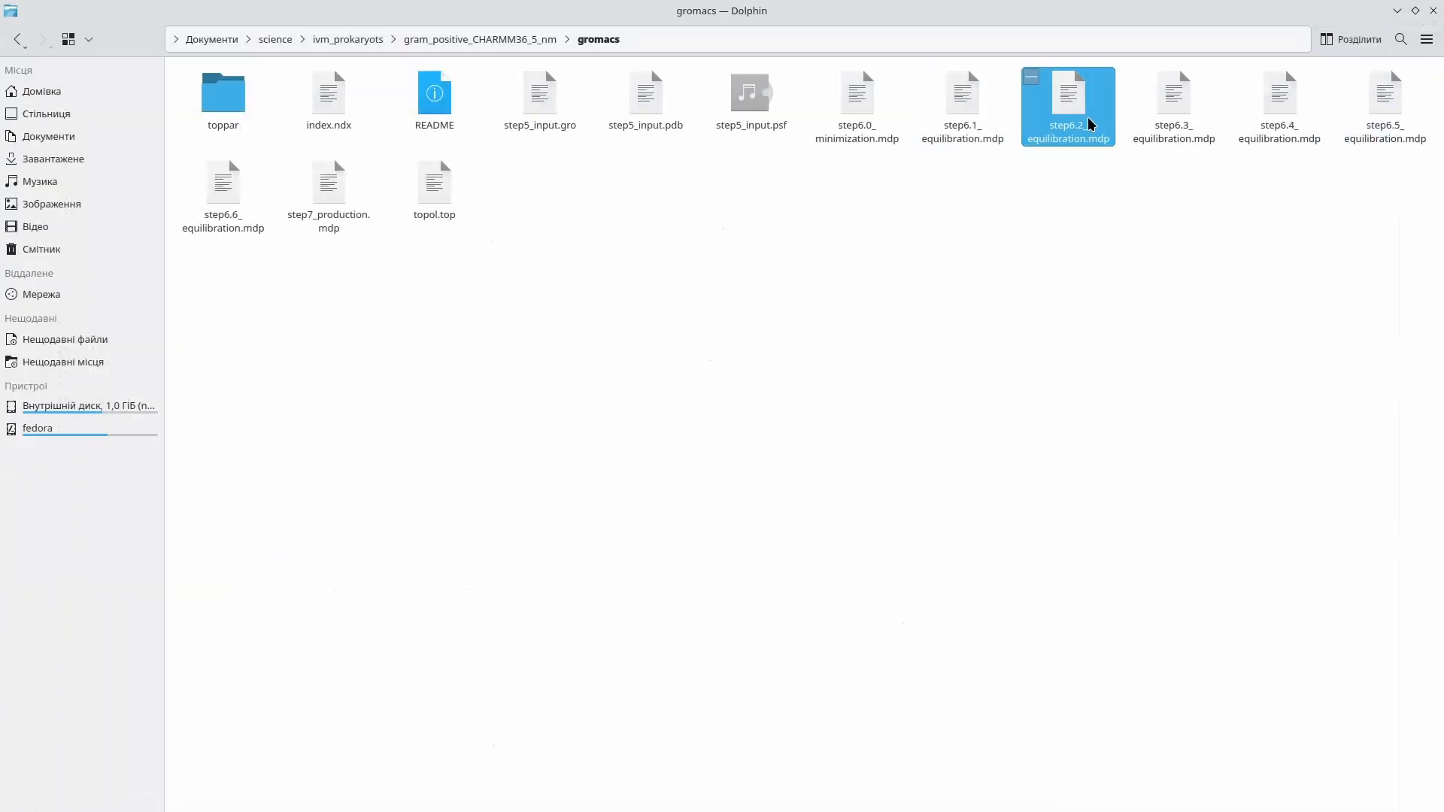
pyautogui.doubleClick(1088, 123)
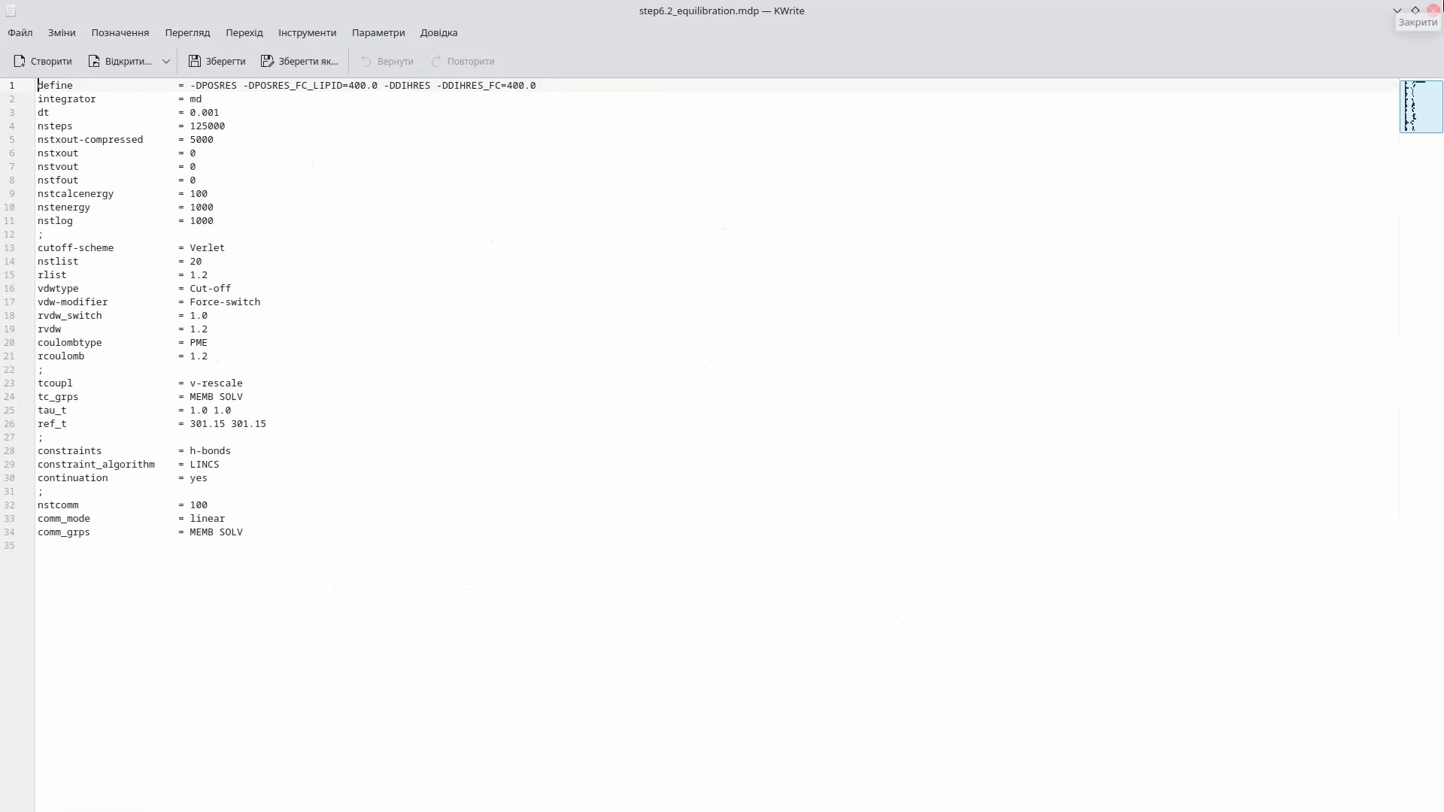
pyautogui.click(1433, 11)
pyautogui.click(1163, 95)
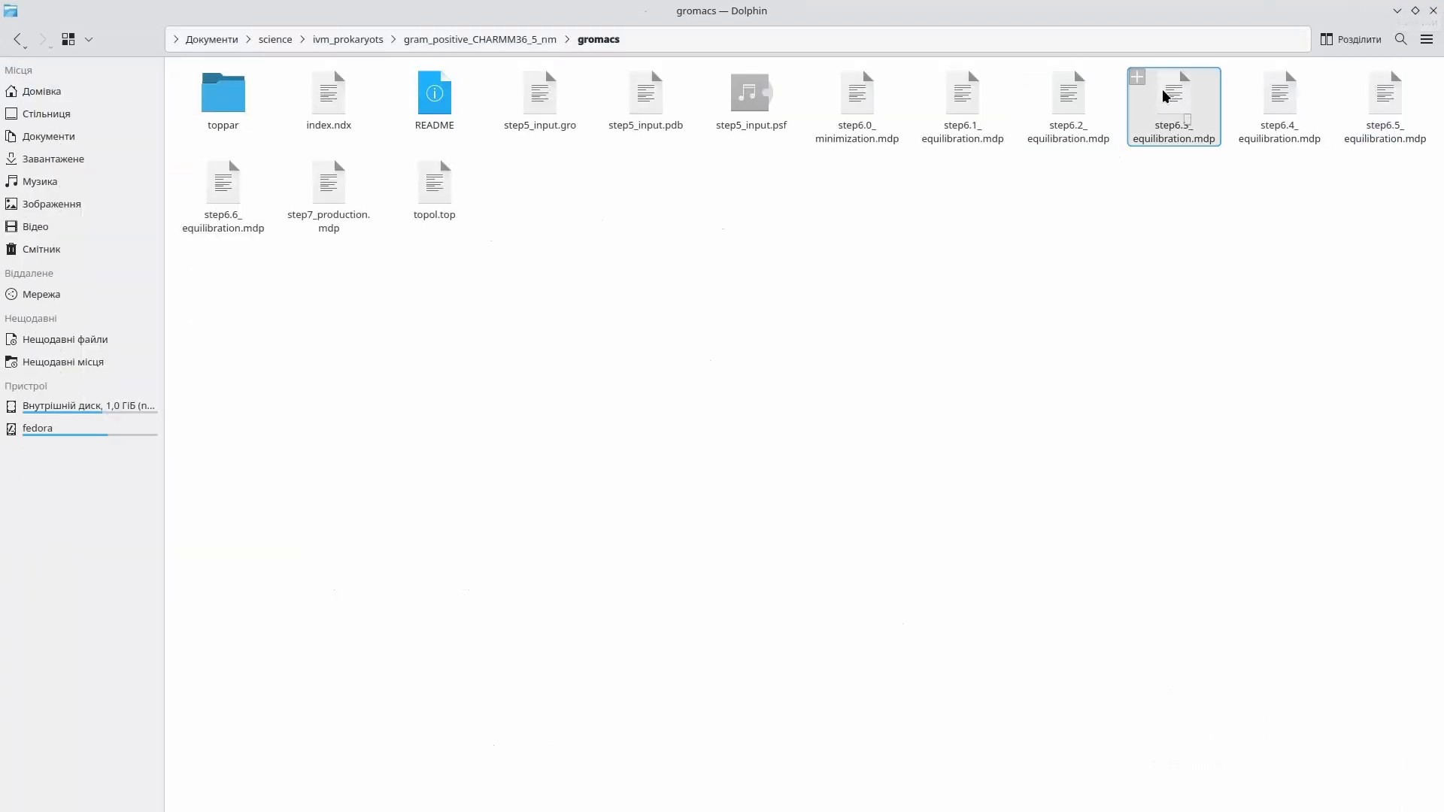
pyautogui.doubleClick(1164, 96)
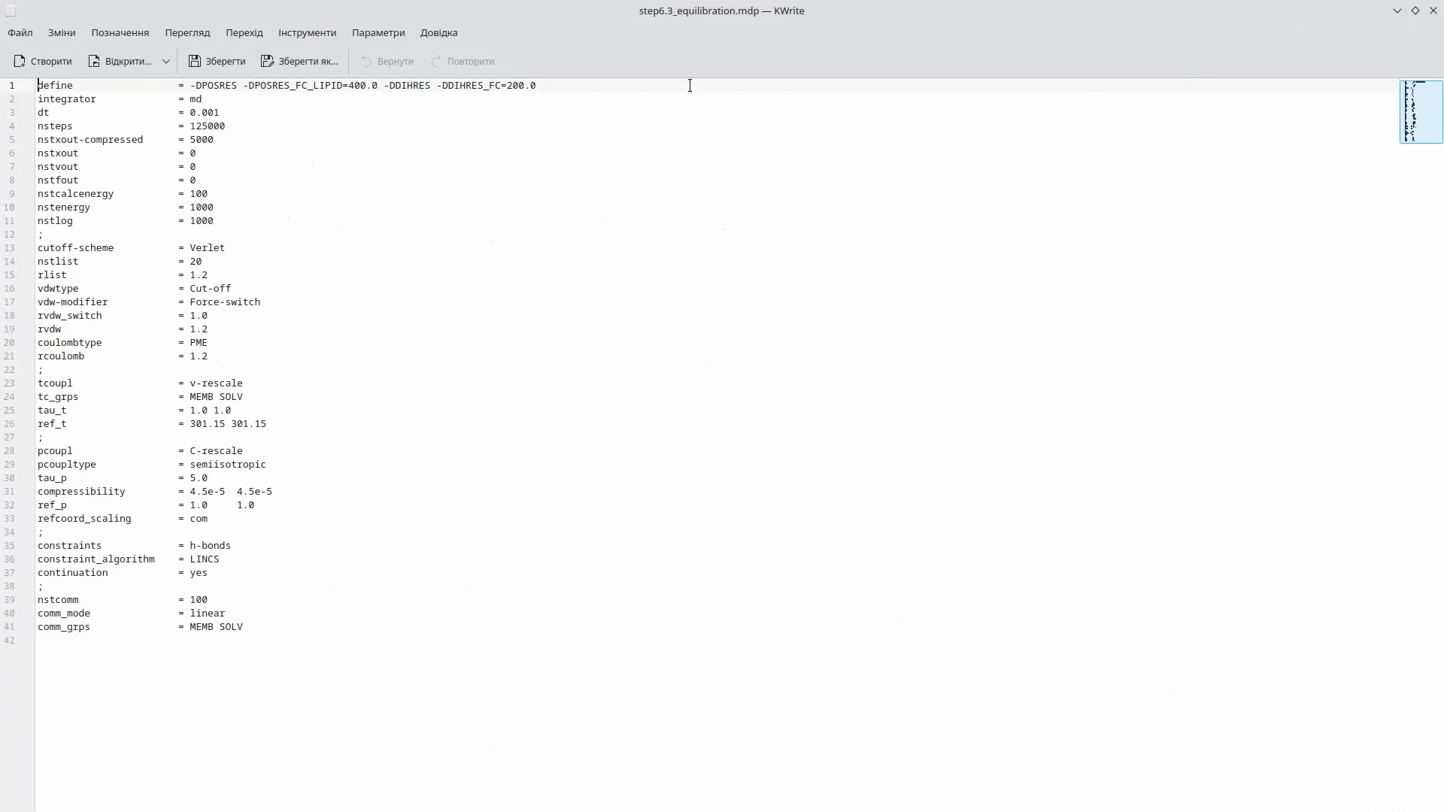
pyautogui.moveTo(690, 86)
pyautogui.mouseDown()
pyautogui.moveTo(43, 86)
pyautogui.moveTo(661, 85)
pyautogui.mouseUp()
pyautogui.moveTo(271, 464); pyautogui.dragTo(189, 452)
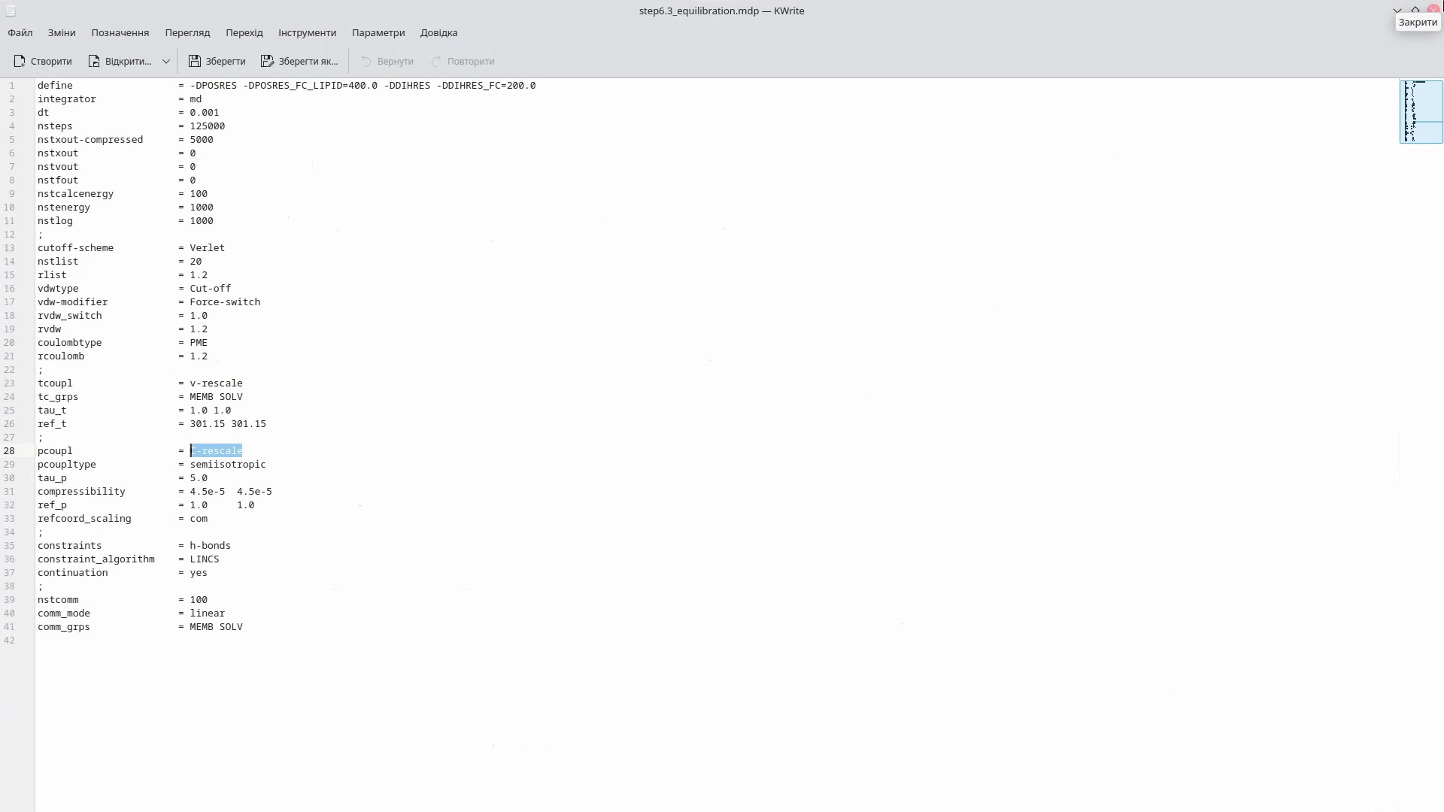
pyautogui.click(1432, 9)
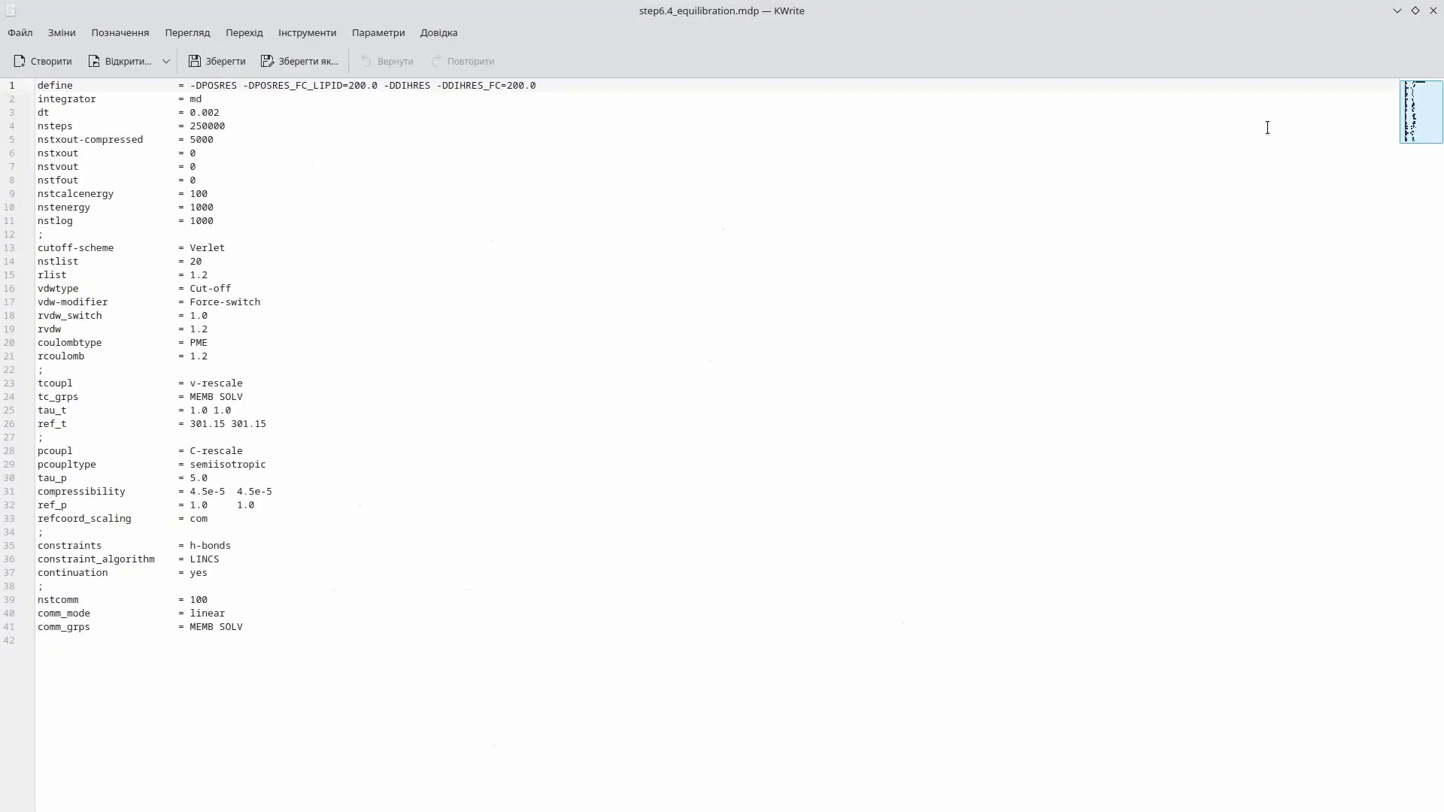
# Review the parameters of the remaining equilibration files, step6.4, step6.5 and step6.6.
pyautogui.click(1432, 9)
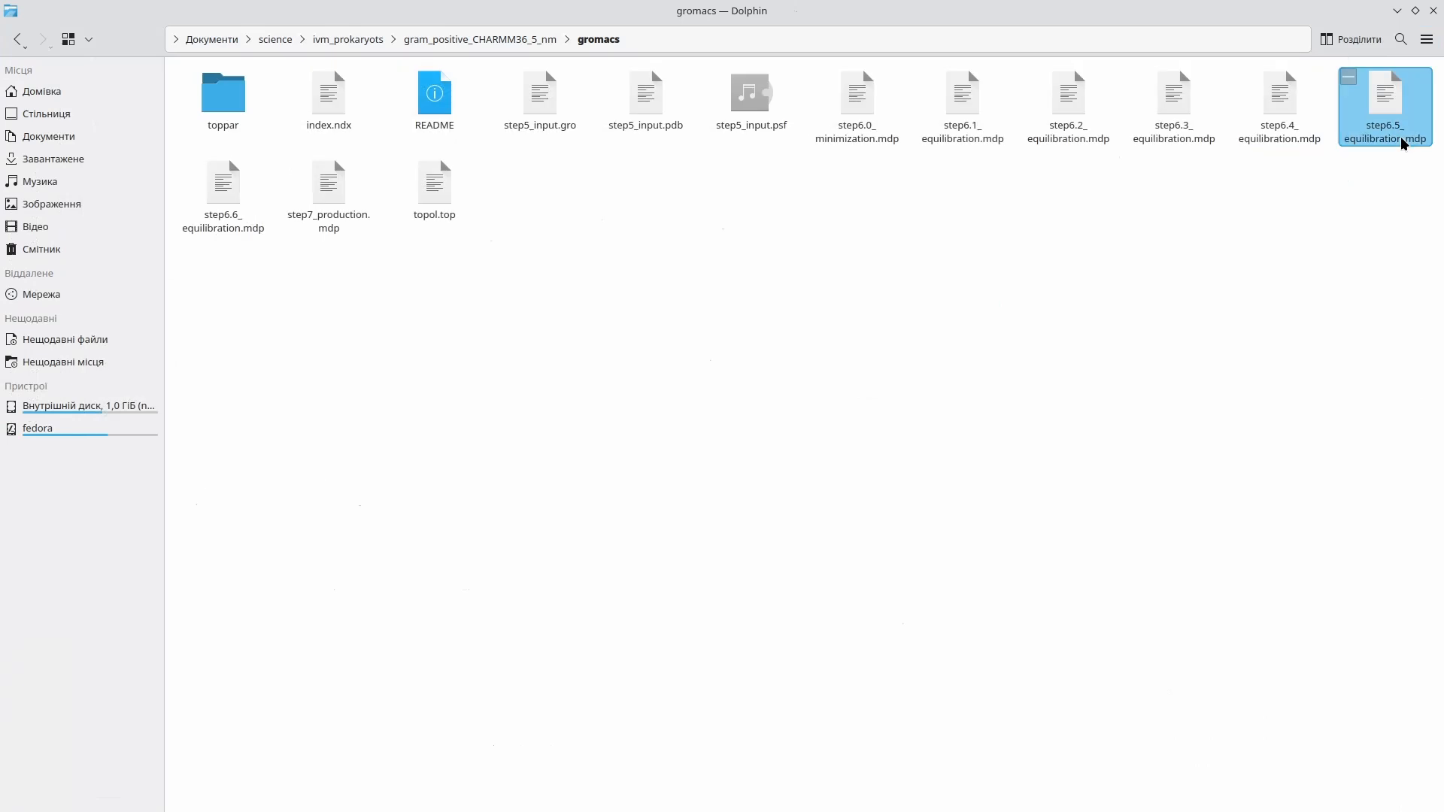
pyautogui.doubleClick(1401, 141)
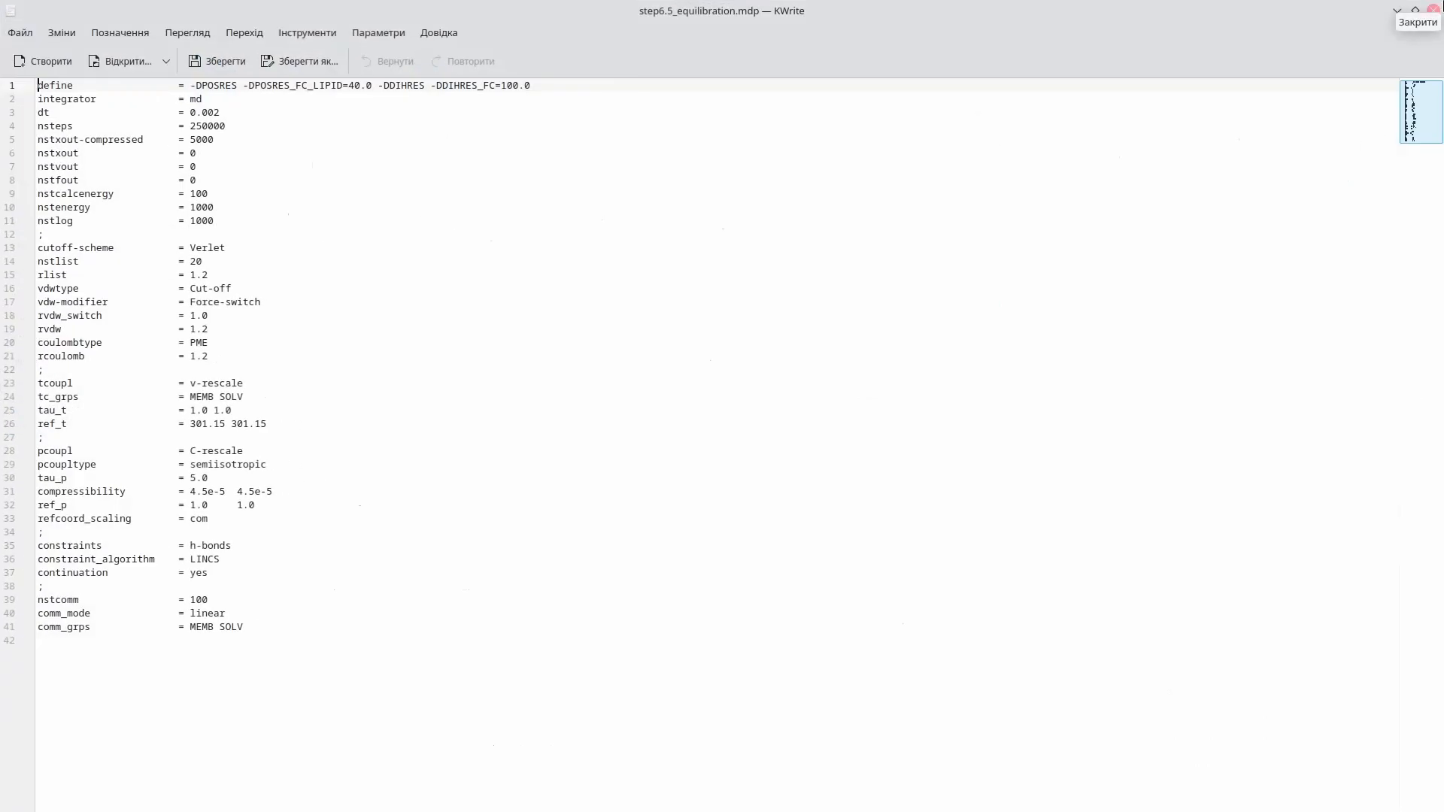
pyautogui.click(1433, 9)
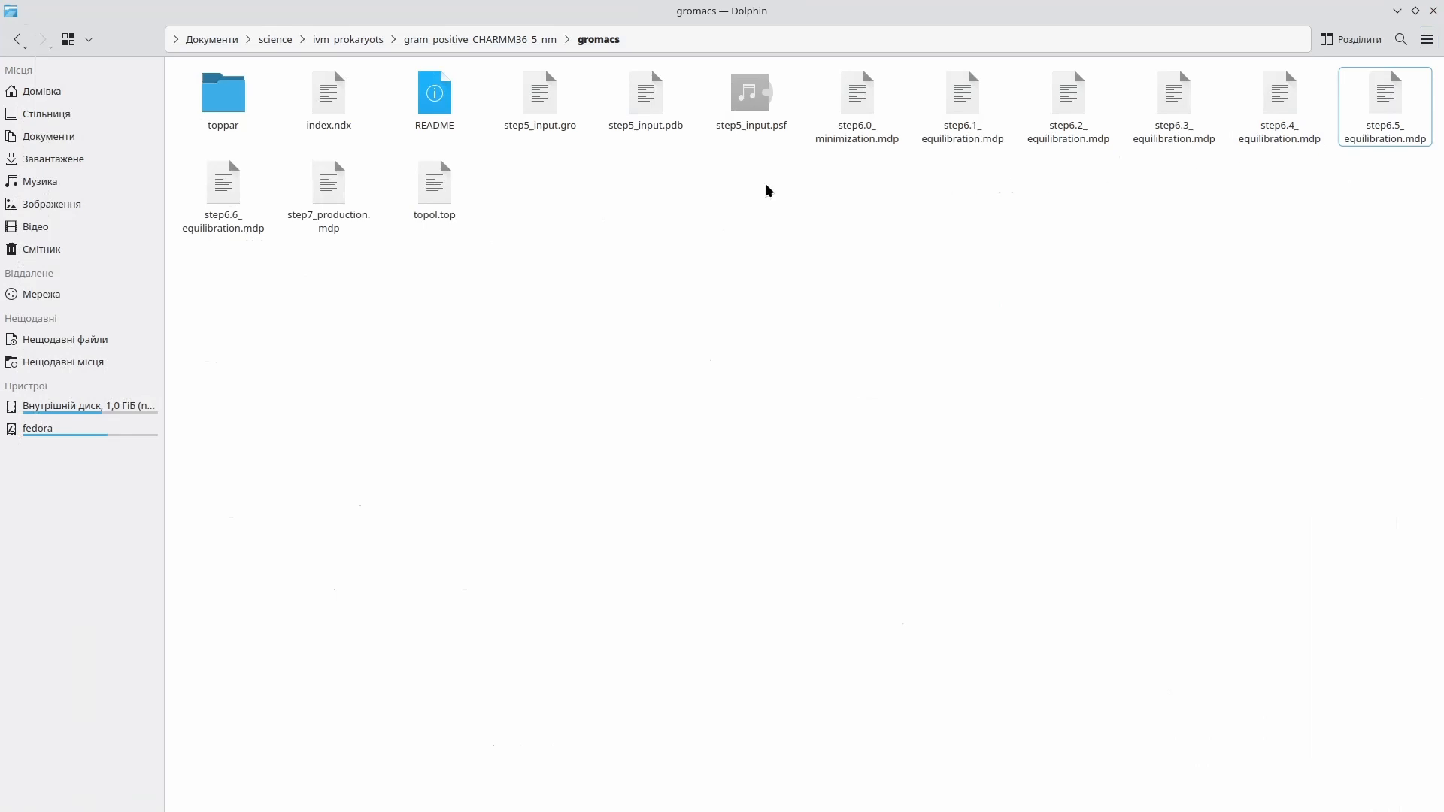
pyautogui.click(239, 224)
pyautogui.doubleClick(239, 224)
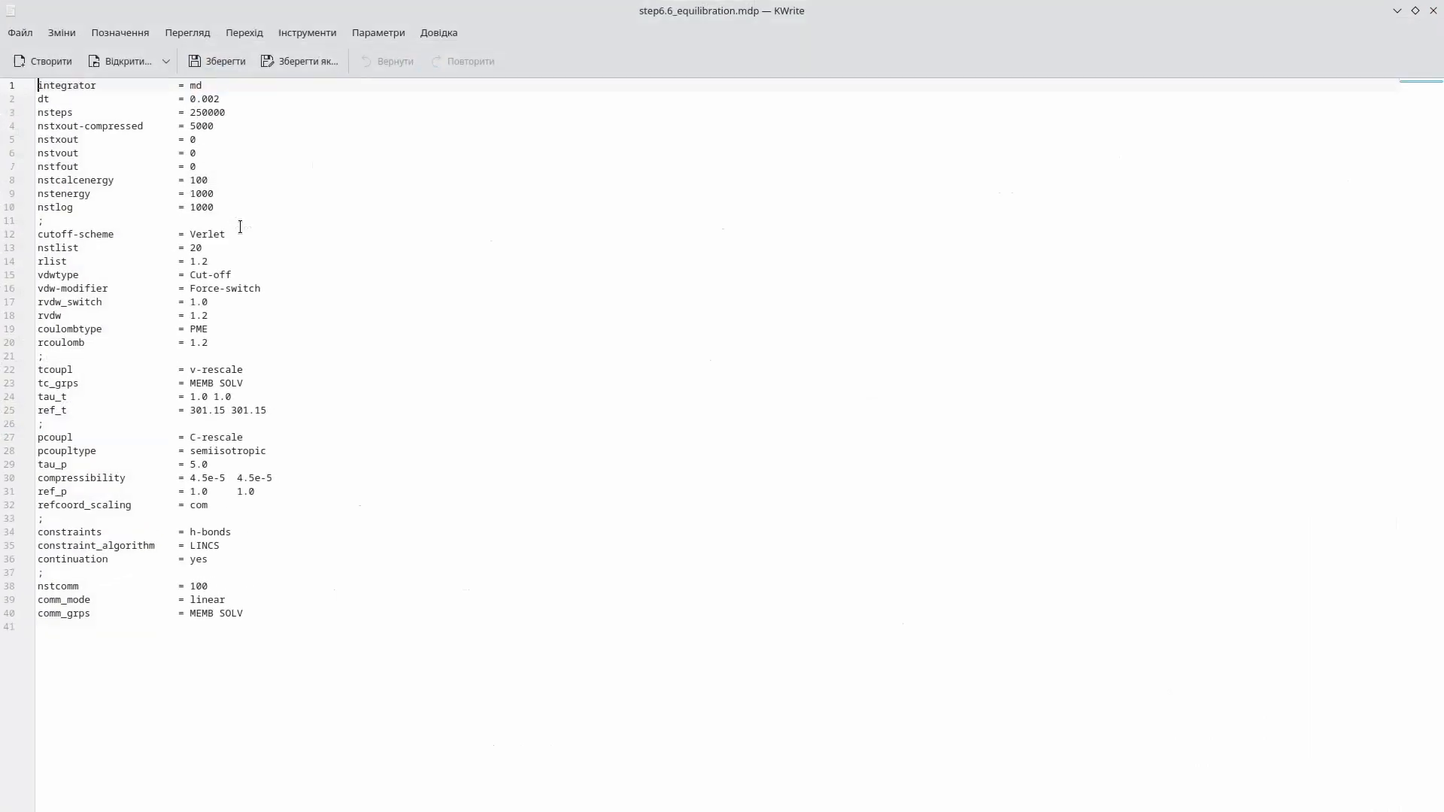
pyautogui.click(1433, 10)
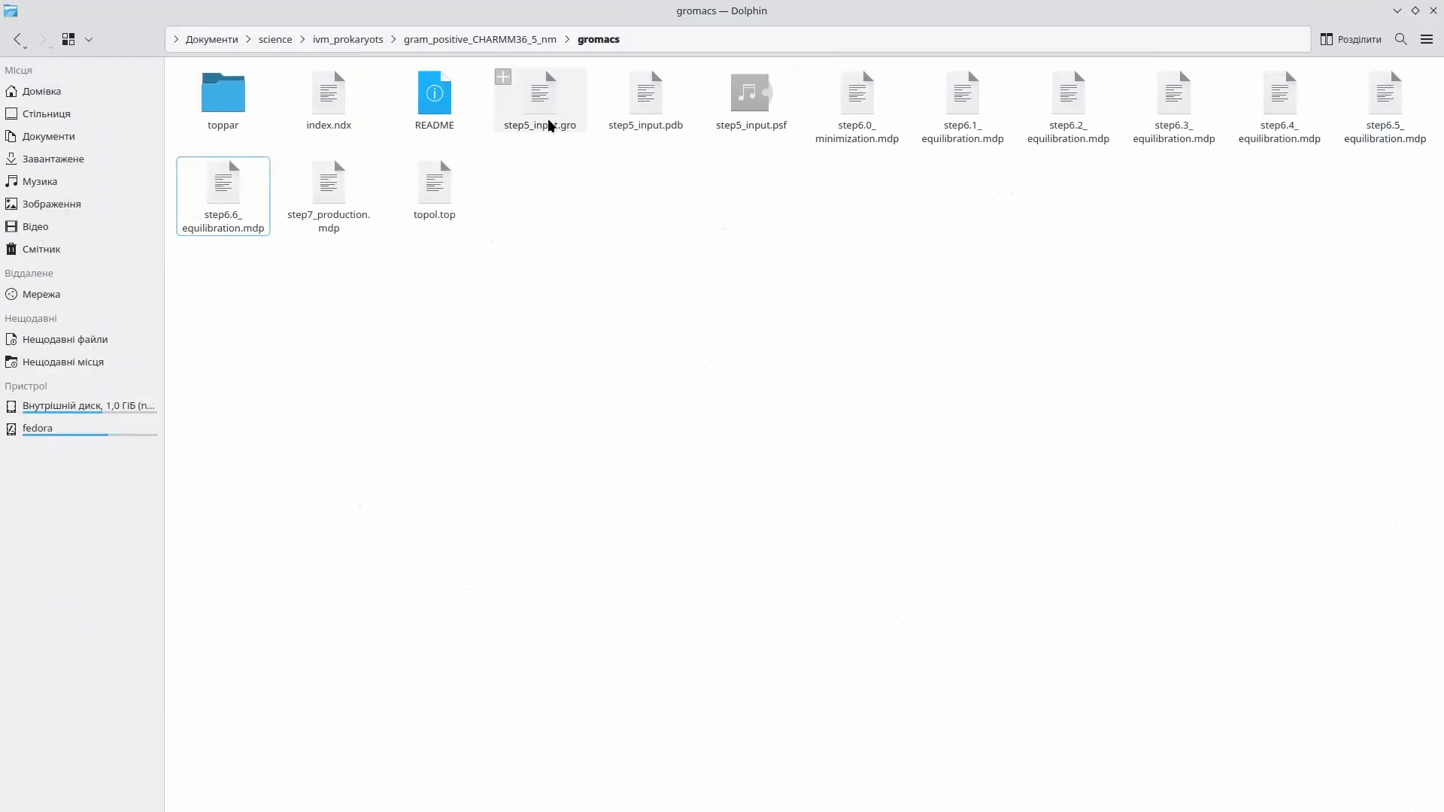
# Open step7_production.mdp and examine its pcoupl setting.
pyautogui.click(354, 236)
pyautogui.doubleClick(355, 236)
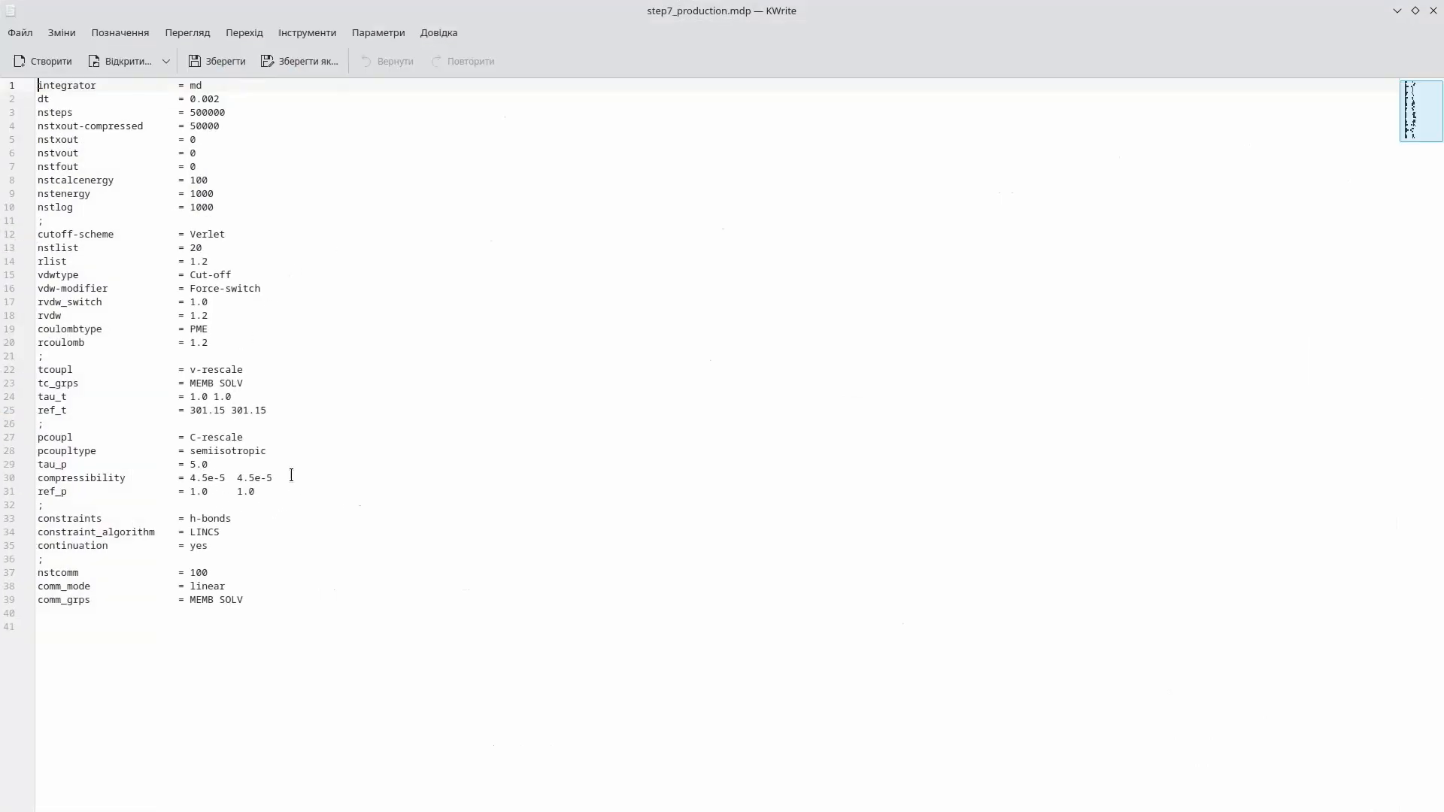
pyautogui.click(245, 438)
pyautogui.moveTo(246, 438); pyautogui.dragTo(188, 441)
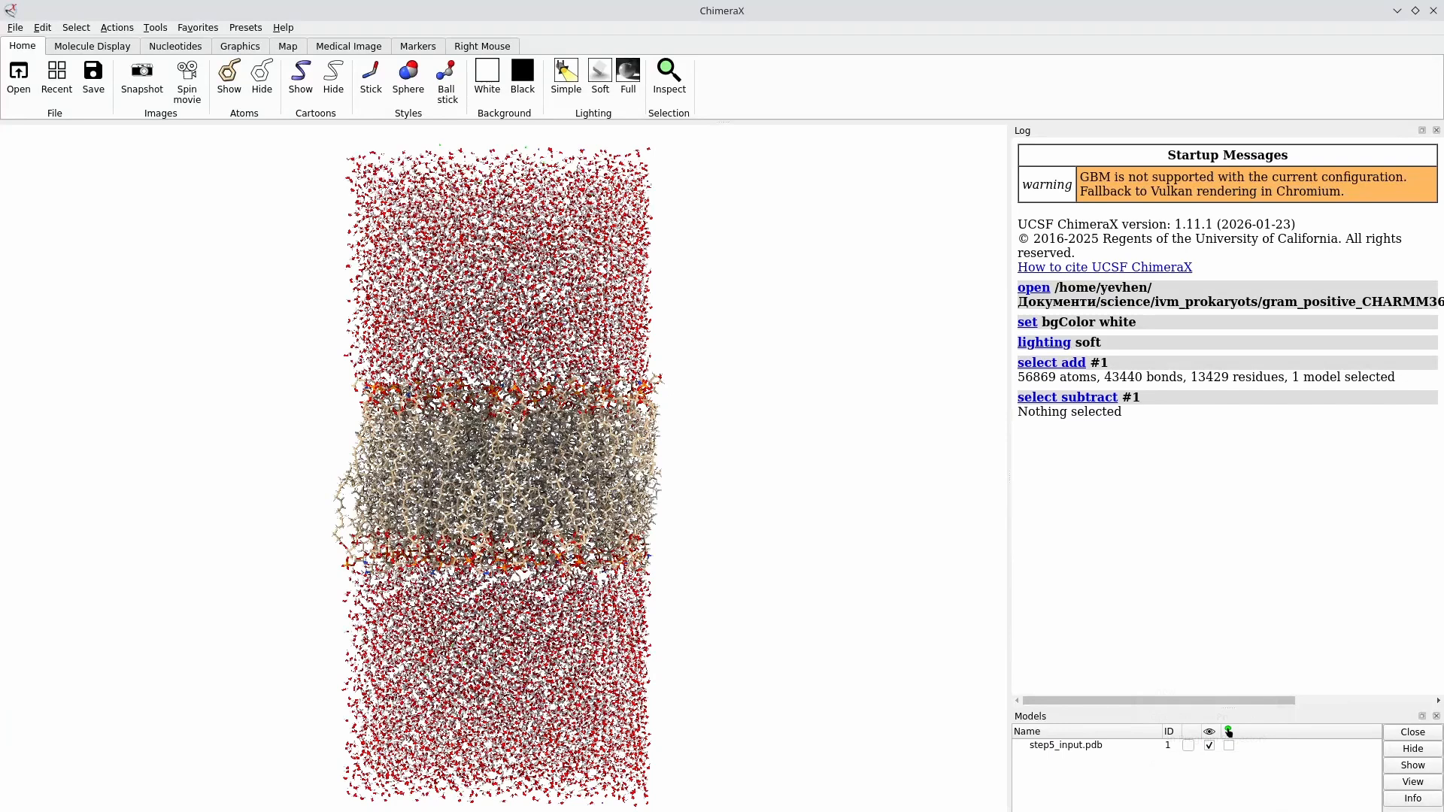
# Hide the solvent's hydrogen atoms and display the CLA ions in sphere style.
pyautogui.press('Return')
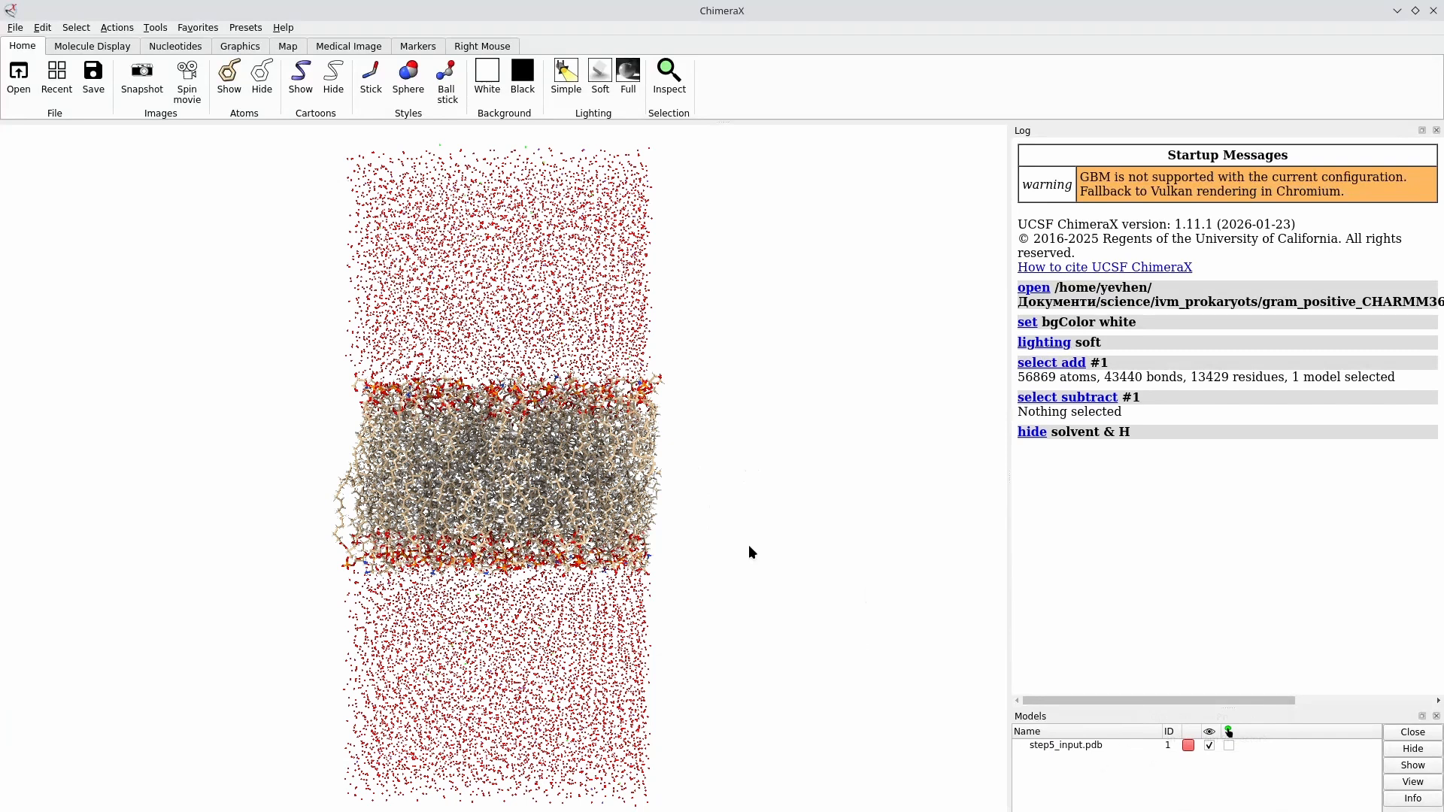
pyautogui.click(70, 30)
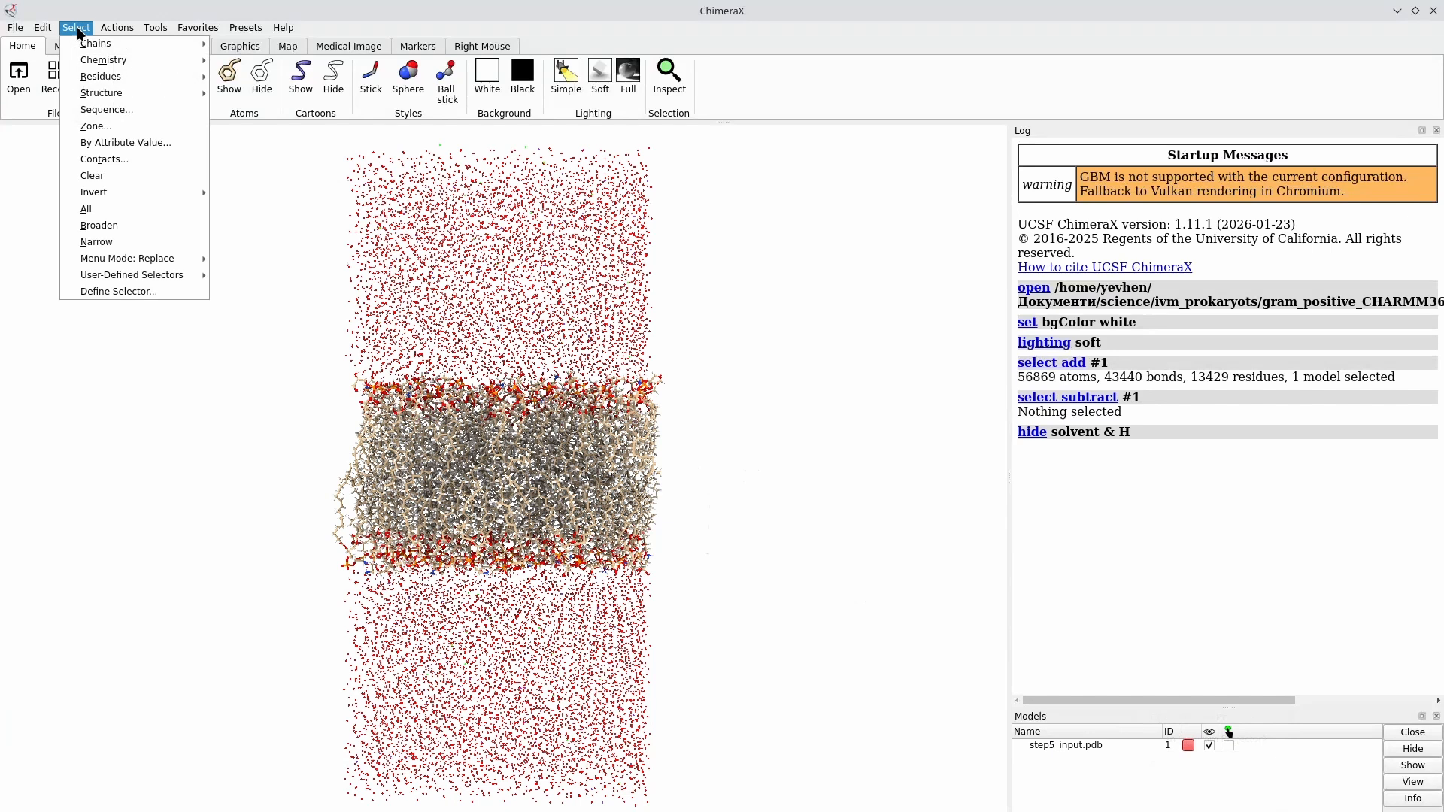
pyautogui.moveTo(111, 76)
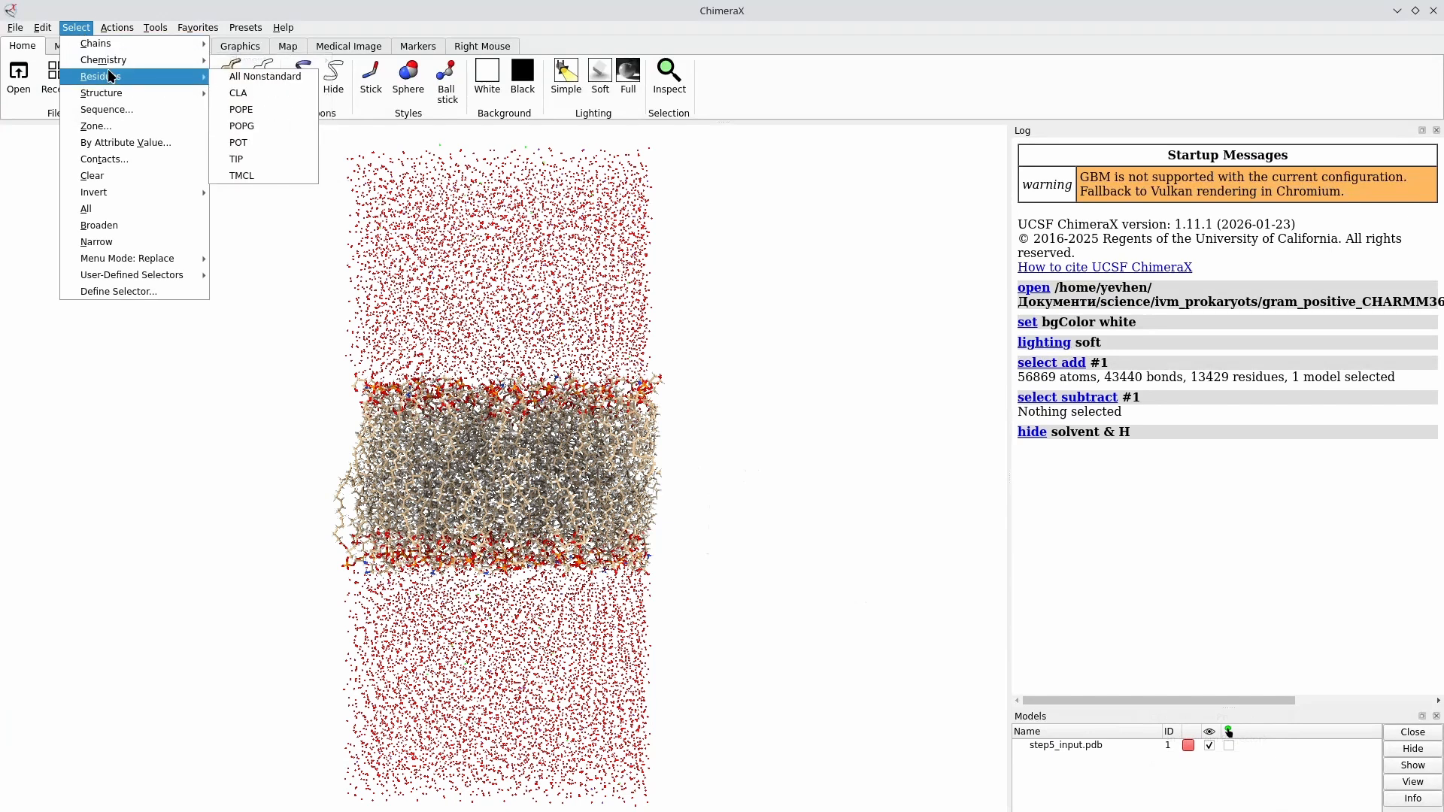
pyautogui.click(280, 103)
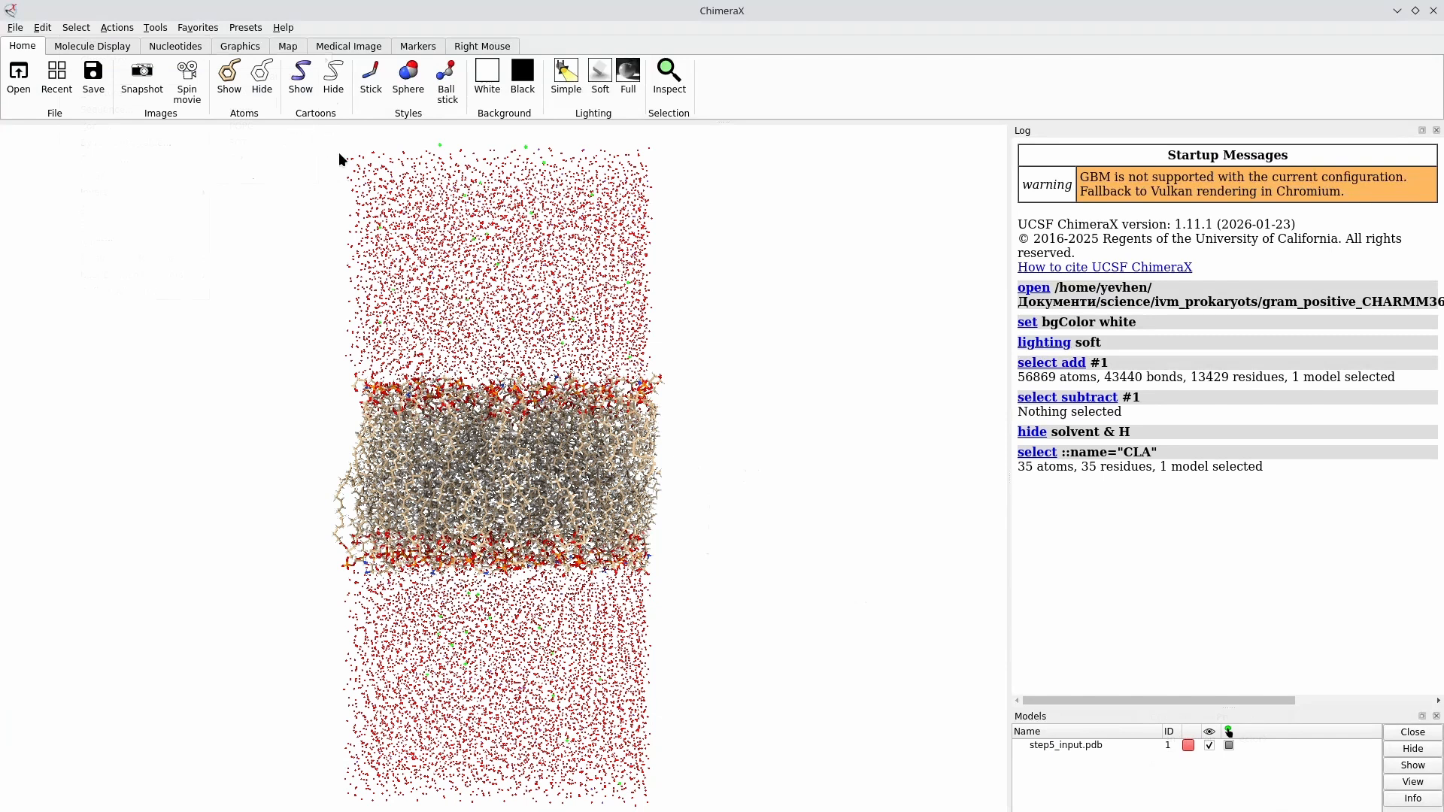
pyautogui.click(410, 87)
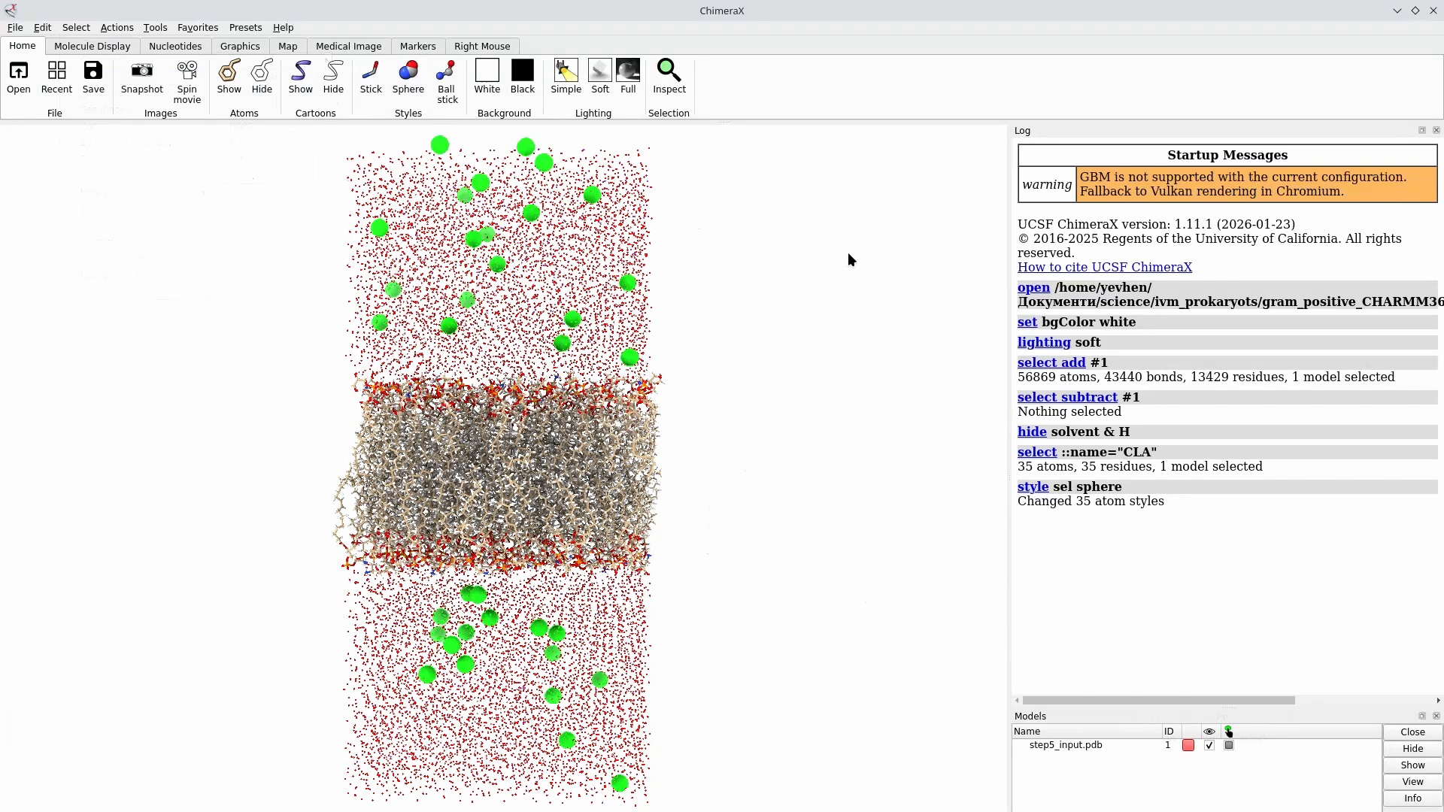
# Select the POT residues and display these ions in sphere style.
pyautogui.click(82, 29)
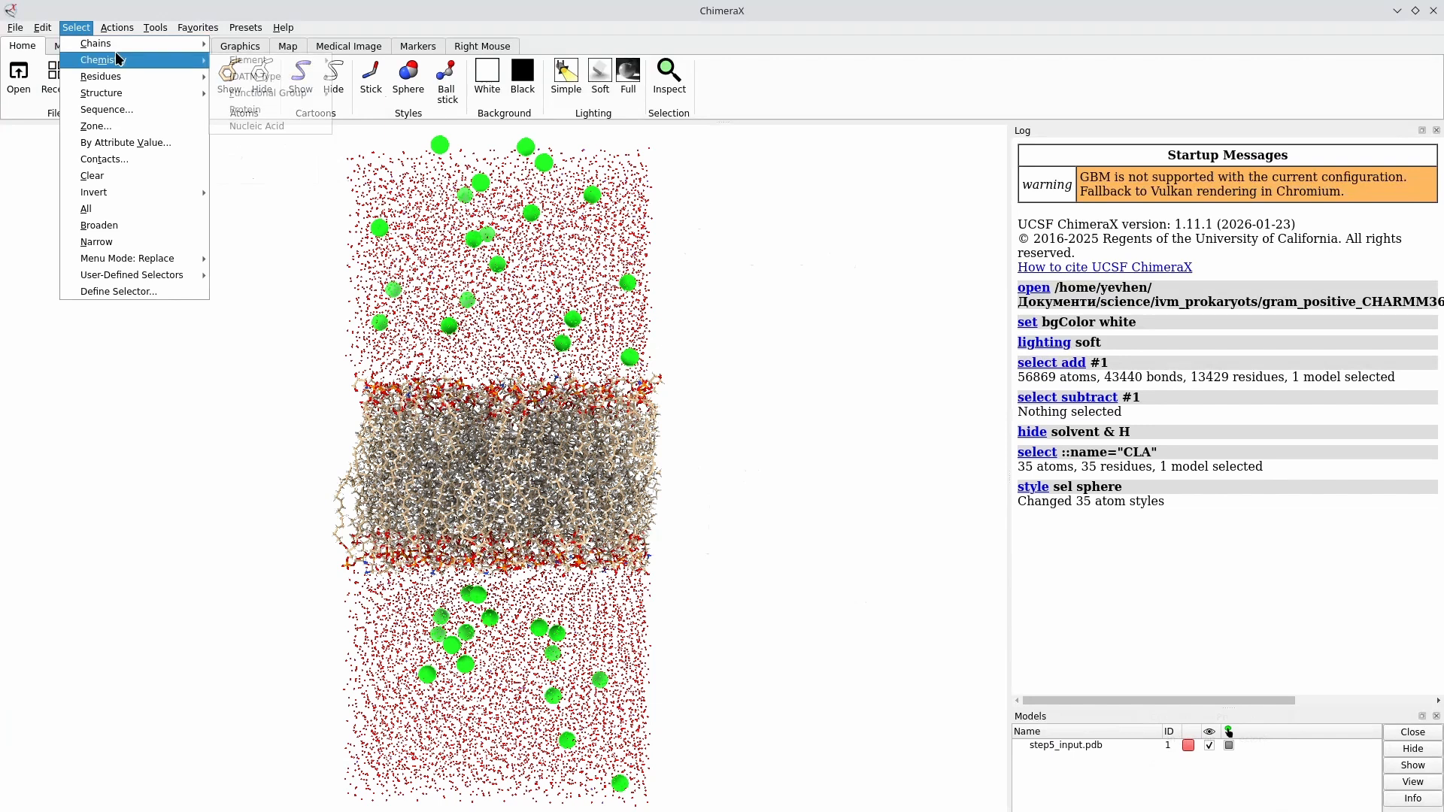
pyautogui.moveTo(167, 81)
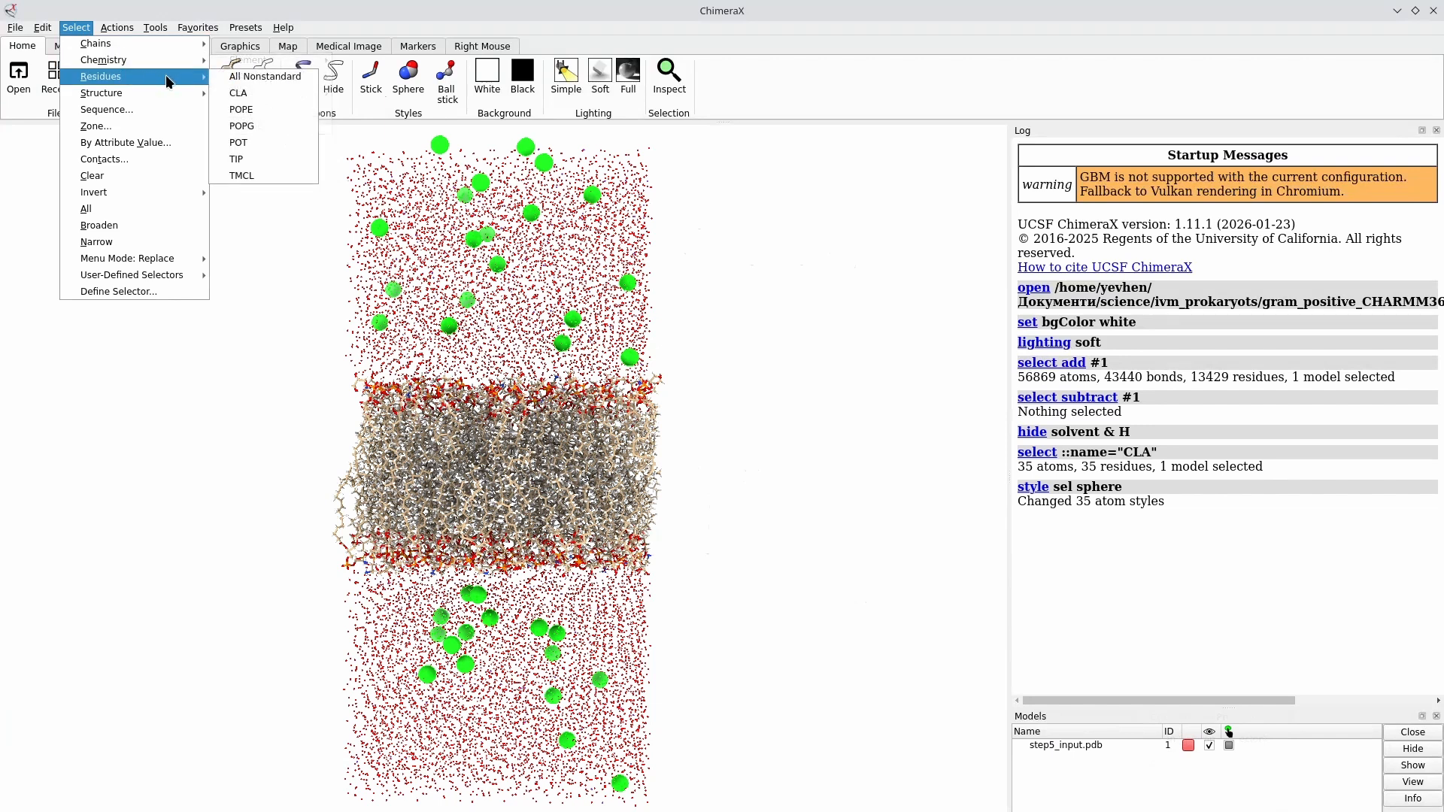
pyautogui.click(278, 143)
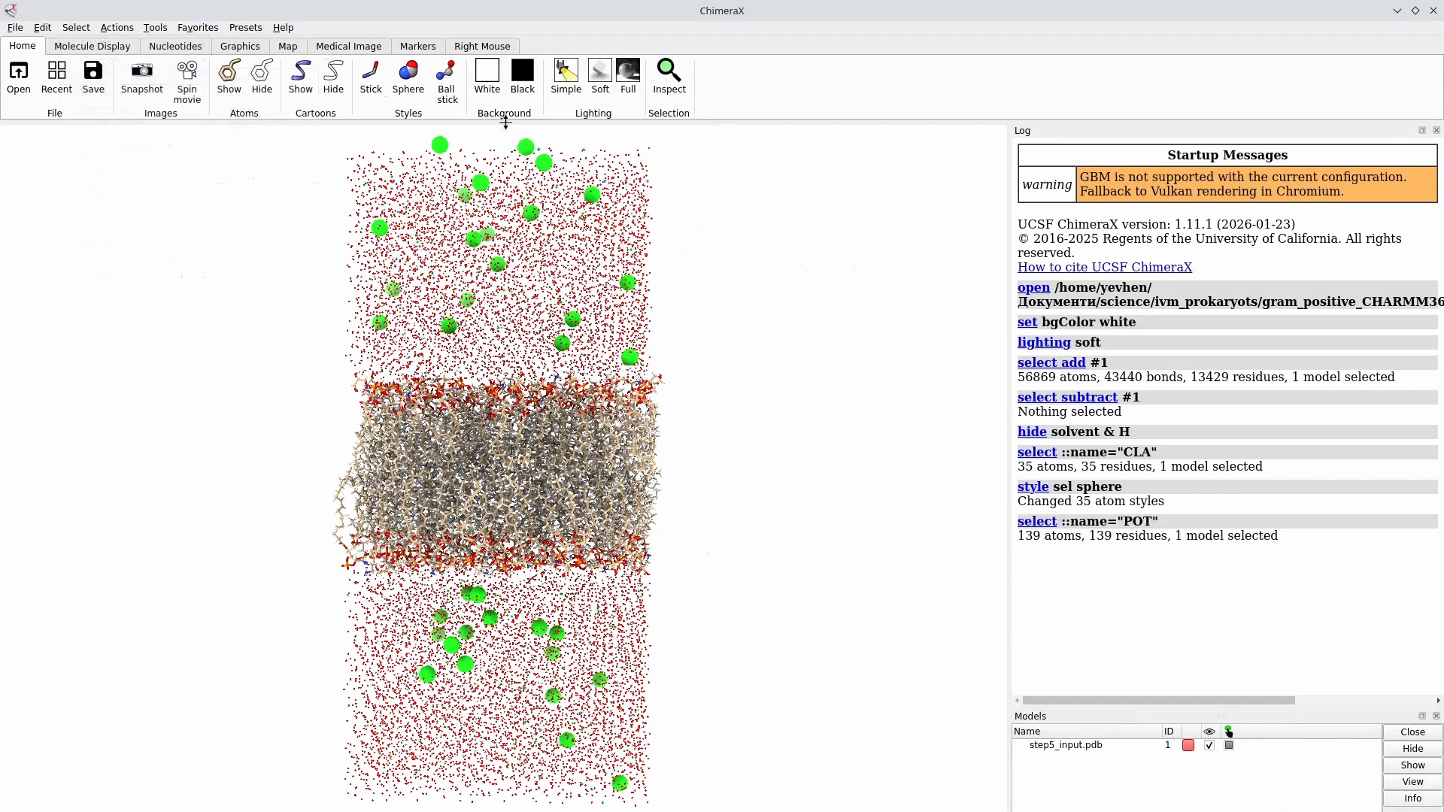
pyautogui.click(415, 83)
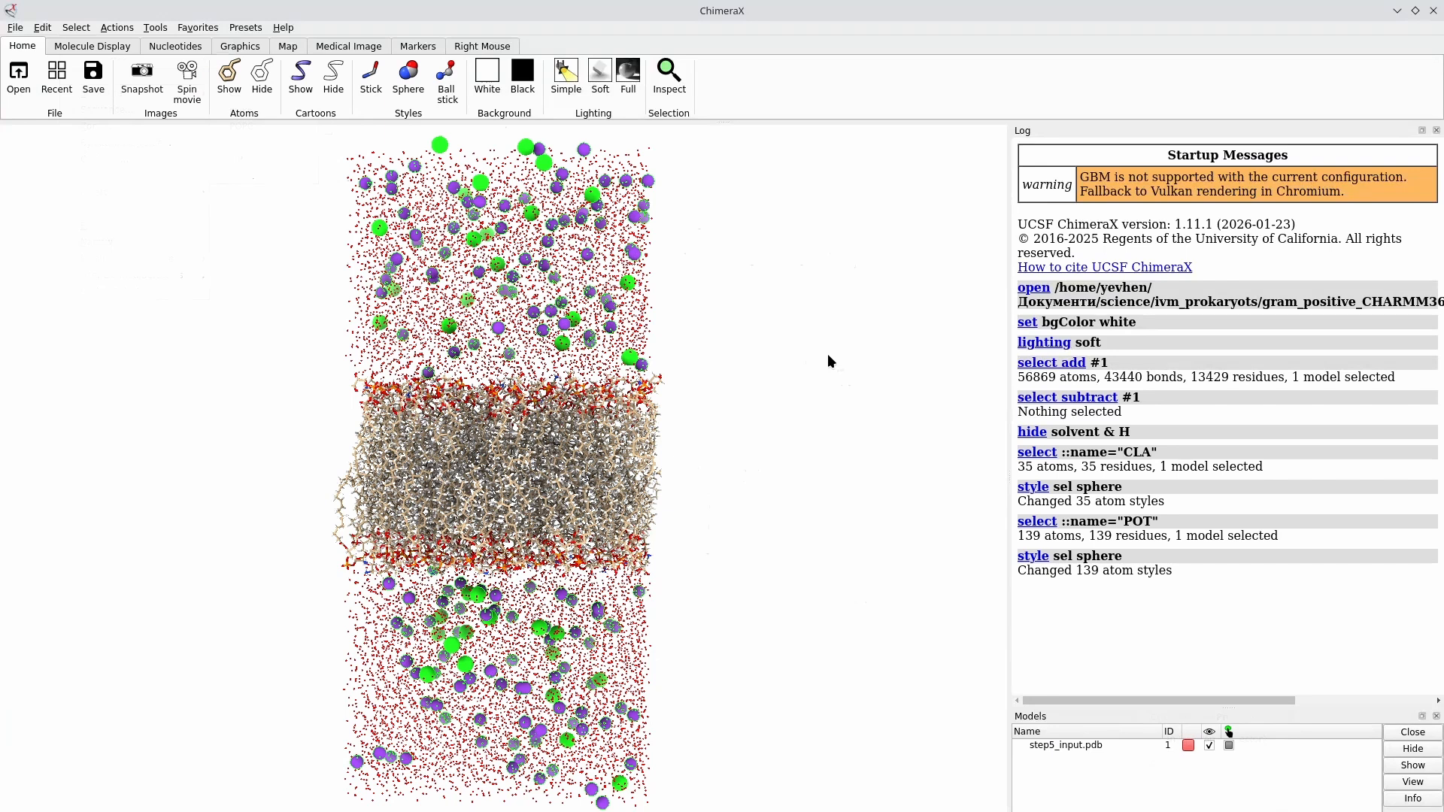
# Select all POPG residues in the bilayer and color them orange.
pyautogui.click(76, 27)
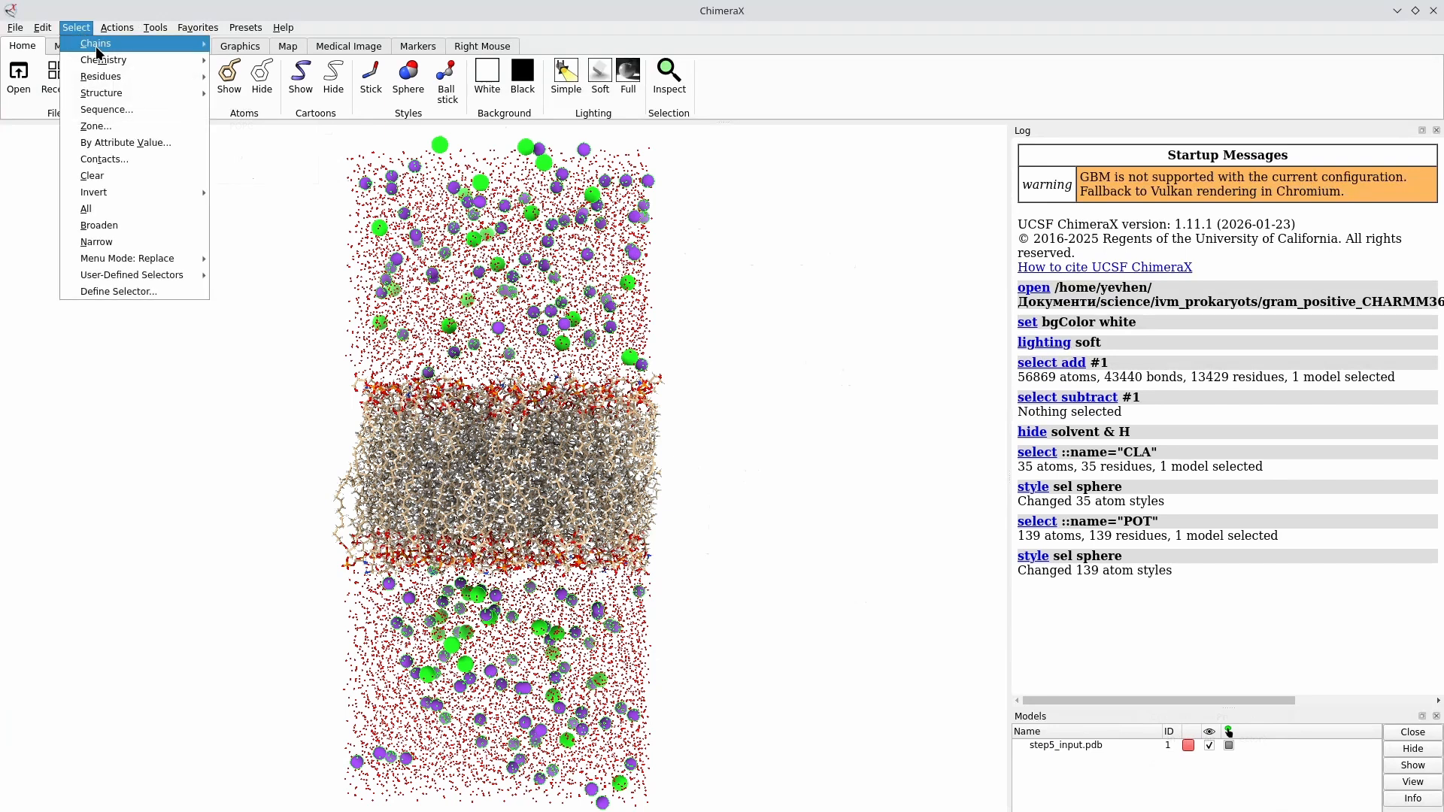
pyautogui.moveTo(133, 80)
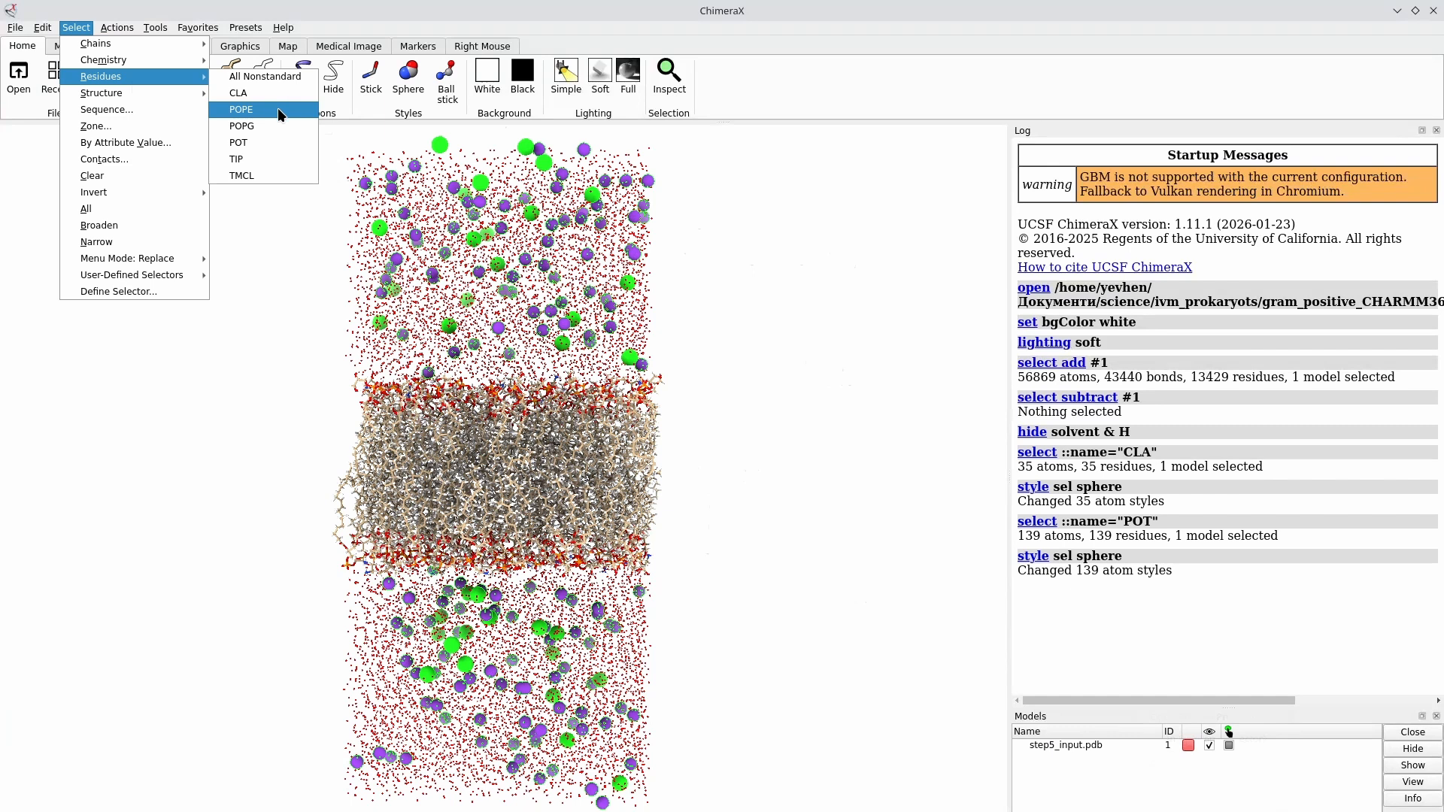
pyautogui.click(265, 125)
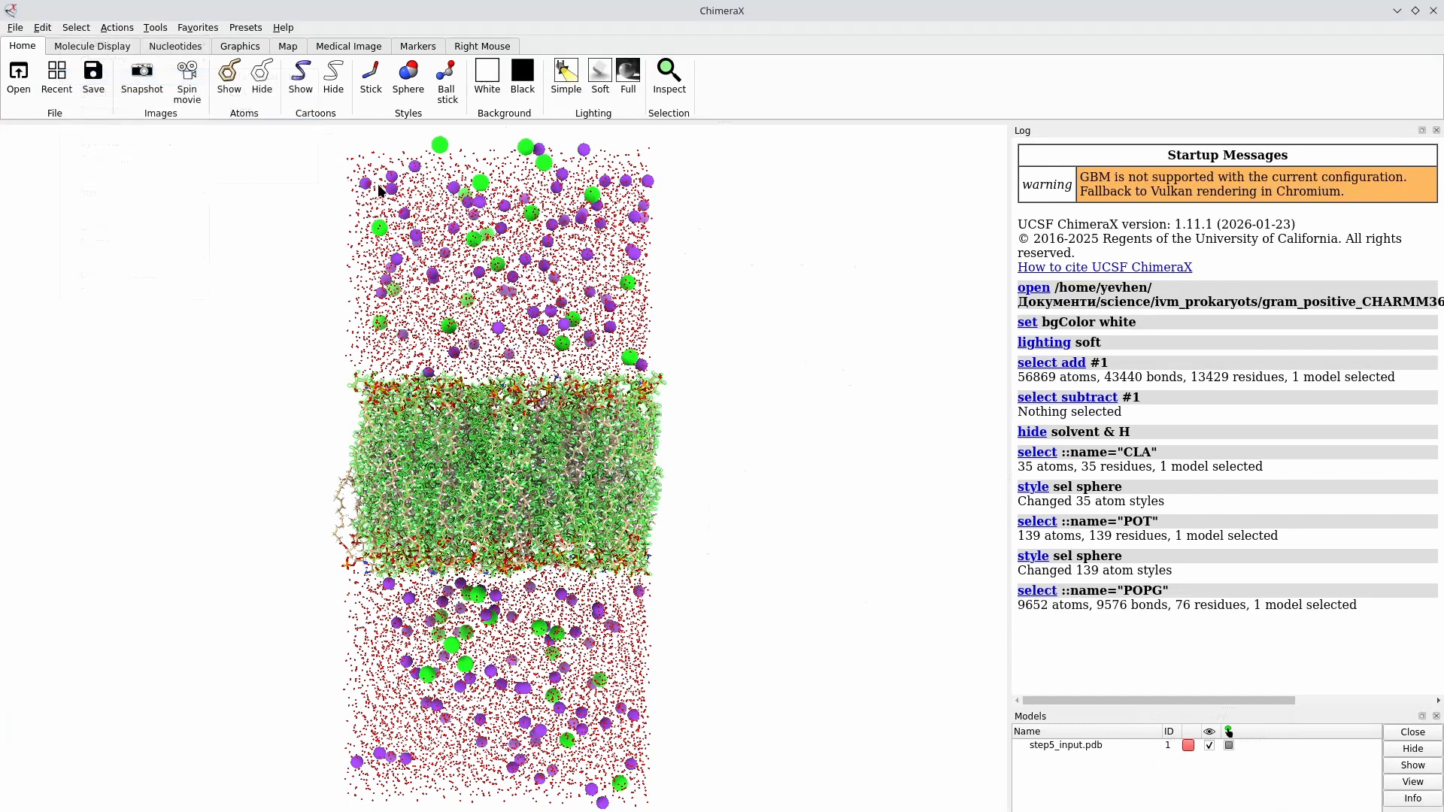
pyautogui.click(124, 29)
pyautogui.moveTo(150, 92)
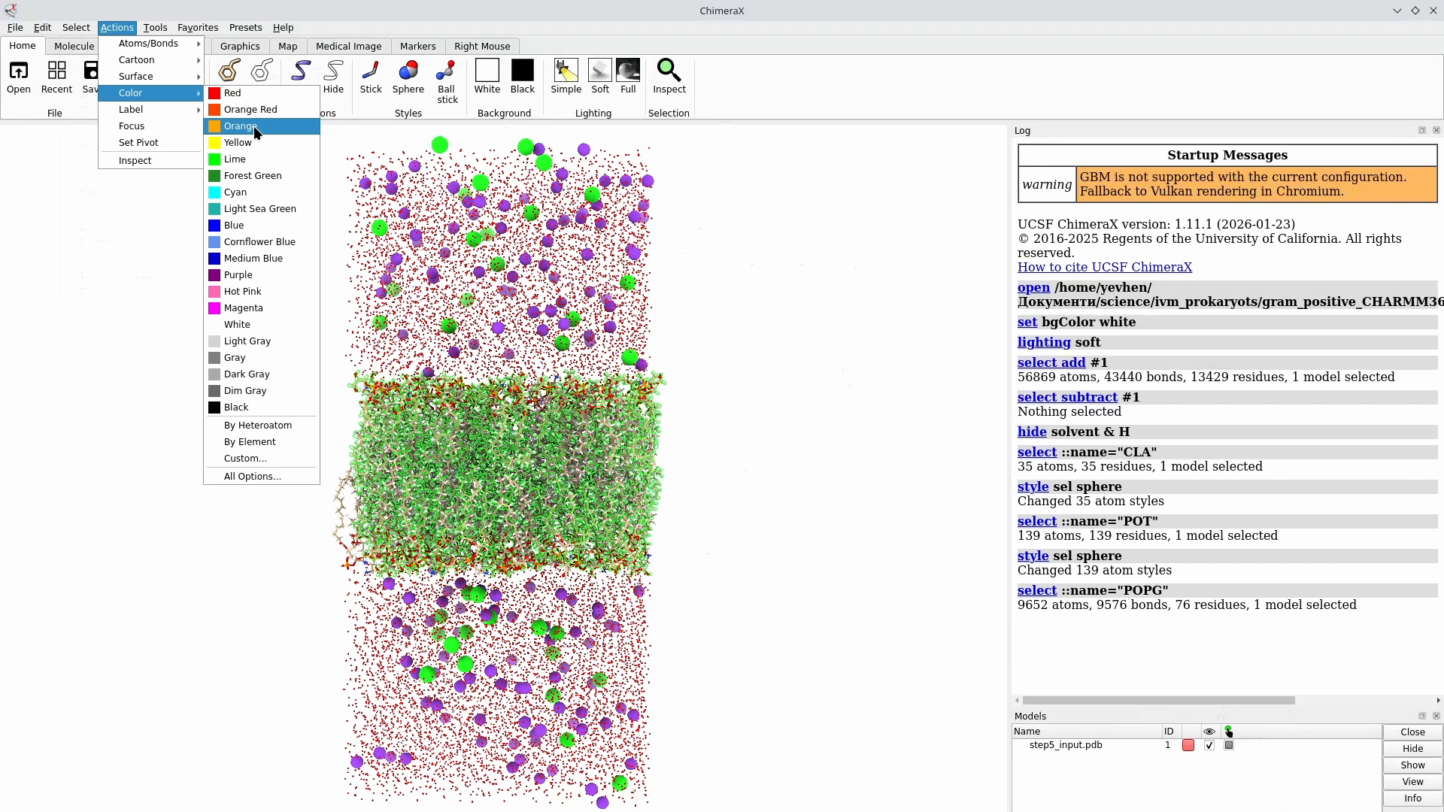
pyautogui.click(255, 125)
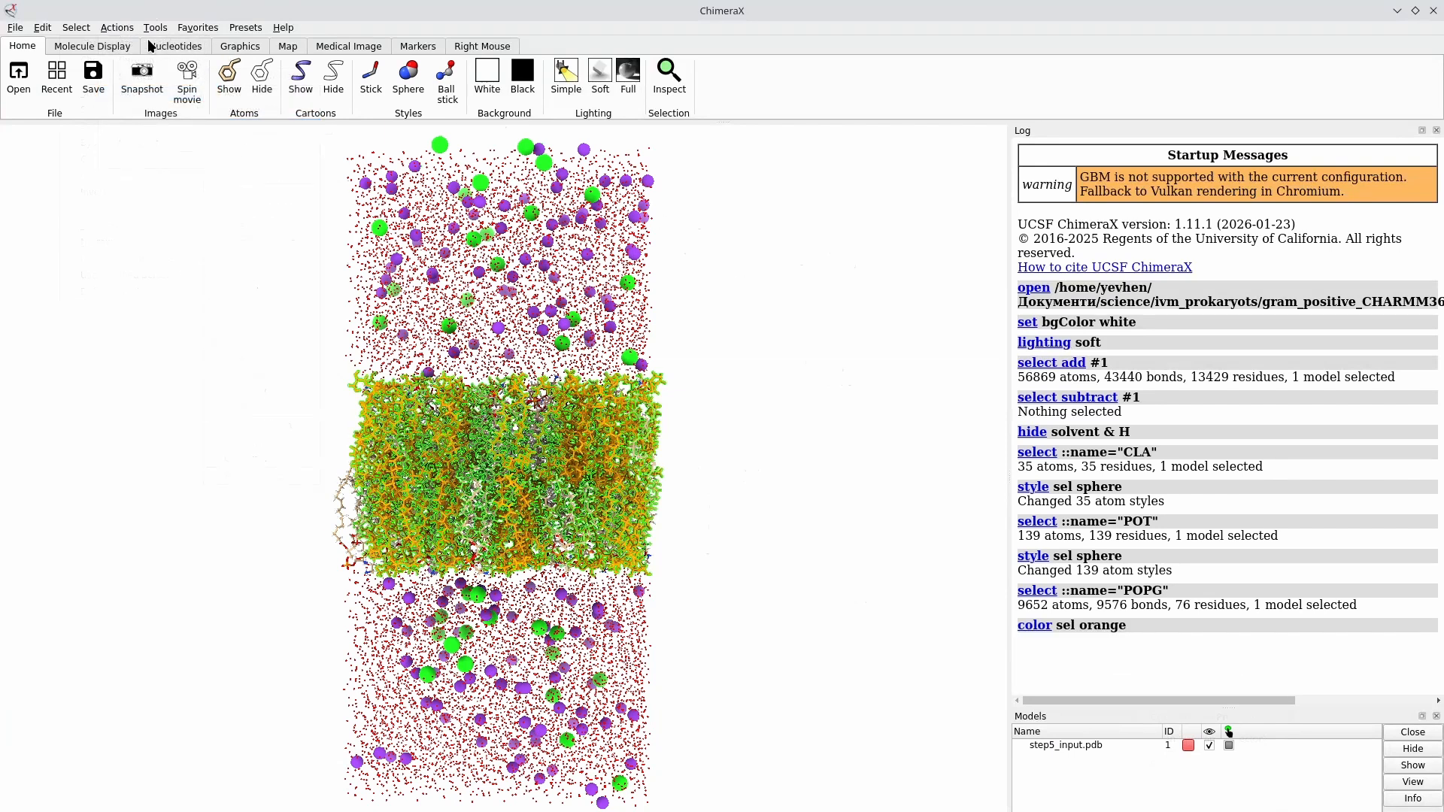
# Select all POPE residues in the bilayer and color them yellow.
pyautogui.click(116, 28)
pyautogui.moveTo(152, 95)
pyautogui.click(248, 142)
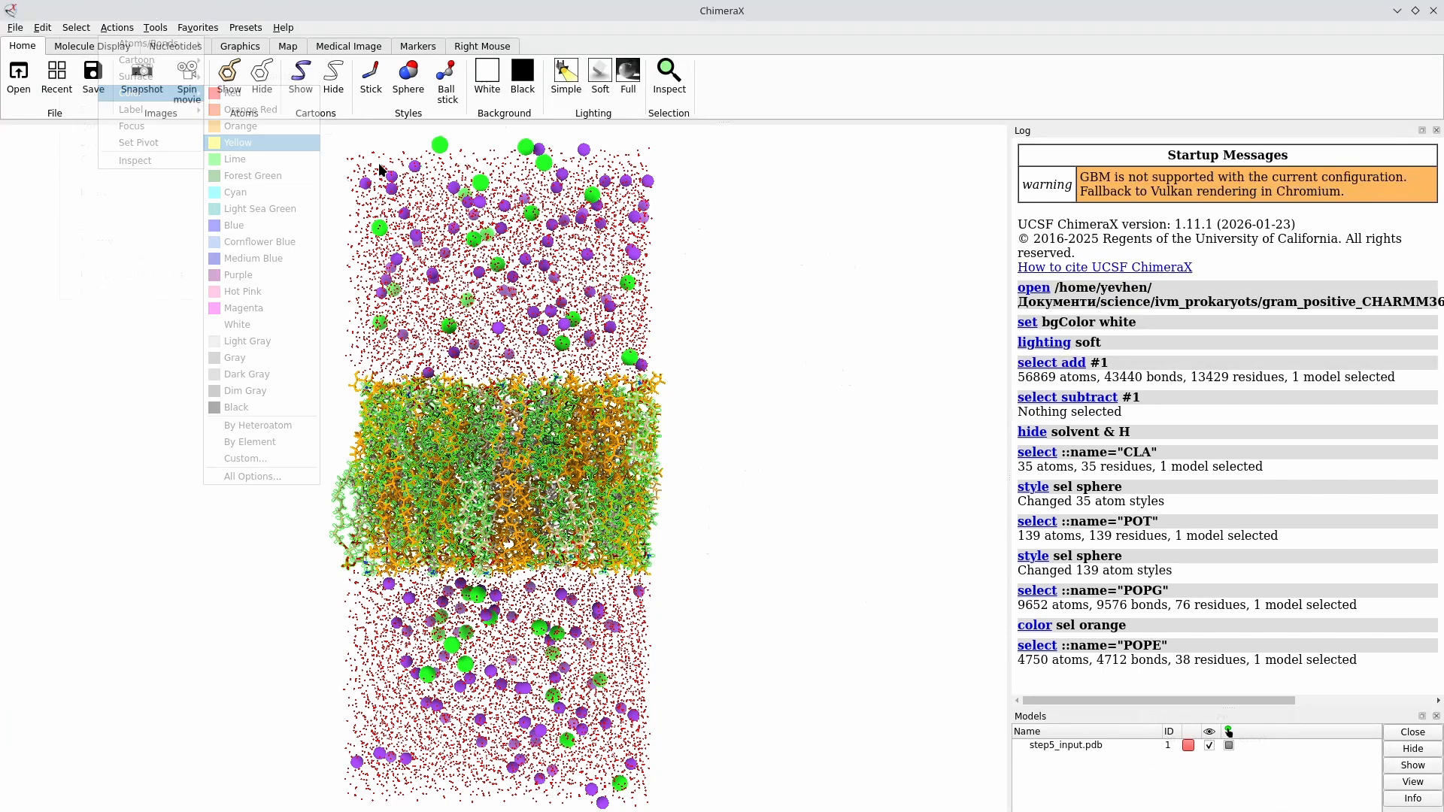
# Color the TMCL residues orange red and clear the selection.
pyautogui.click(84, 28)
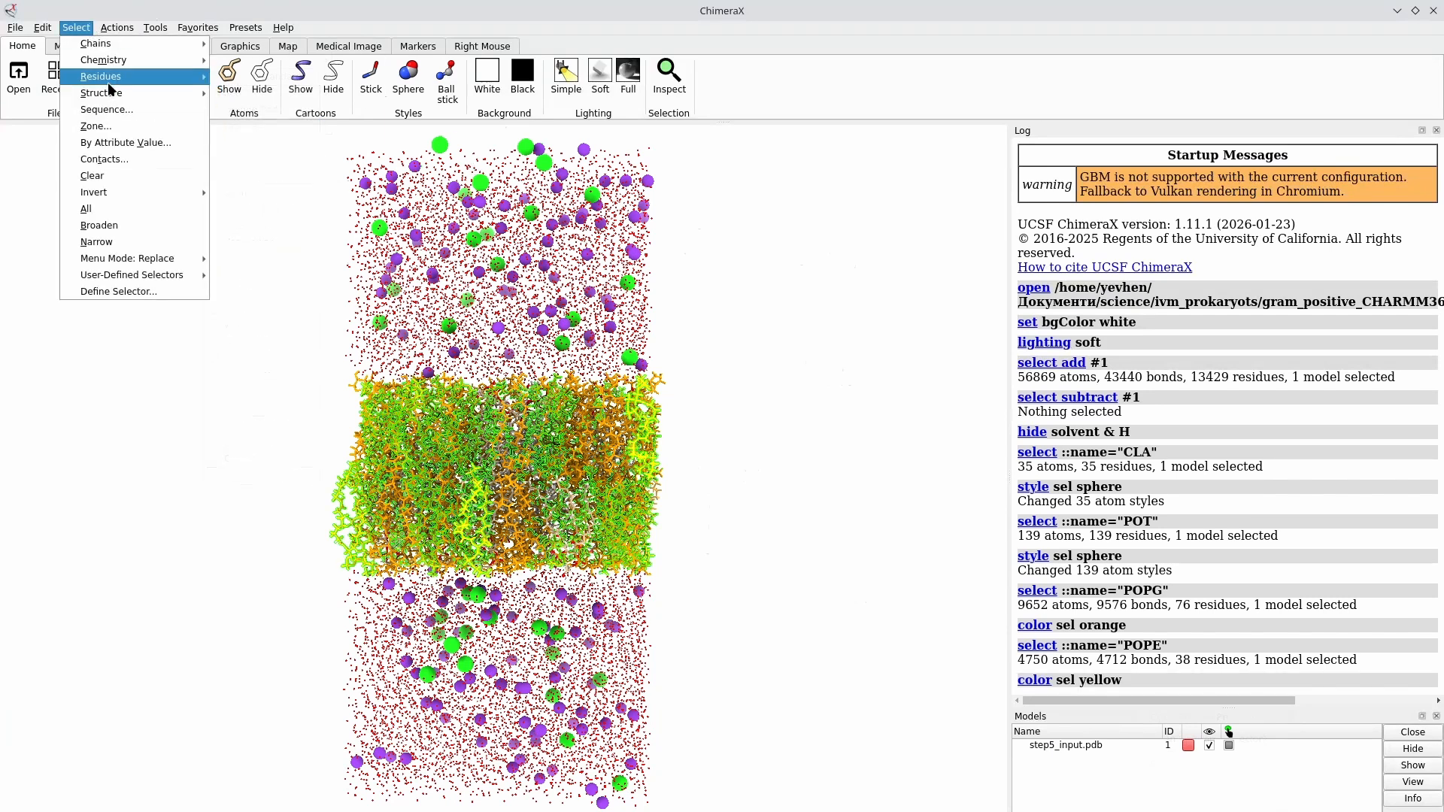
pyautogui.moveTo(150, 78)
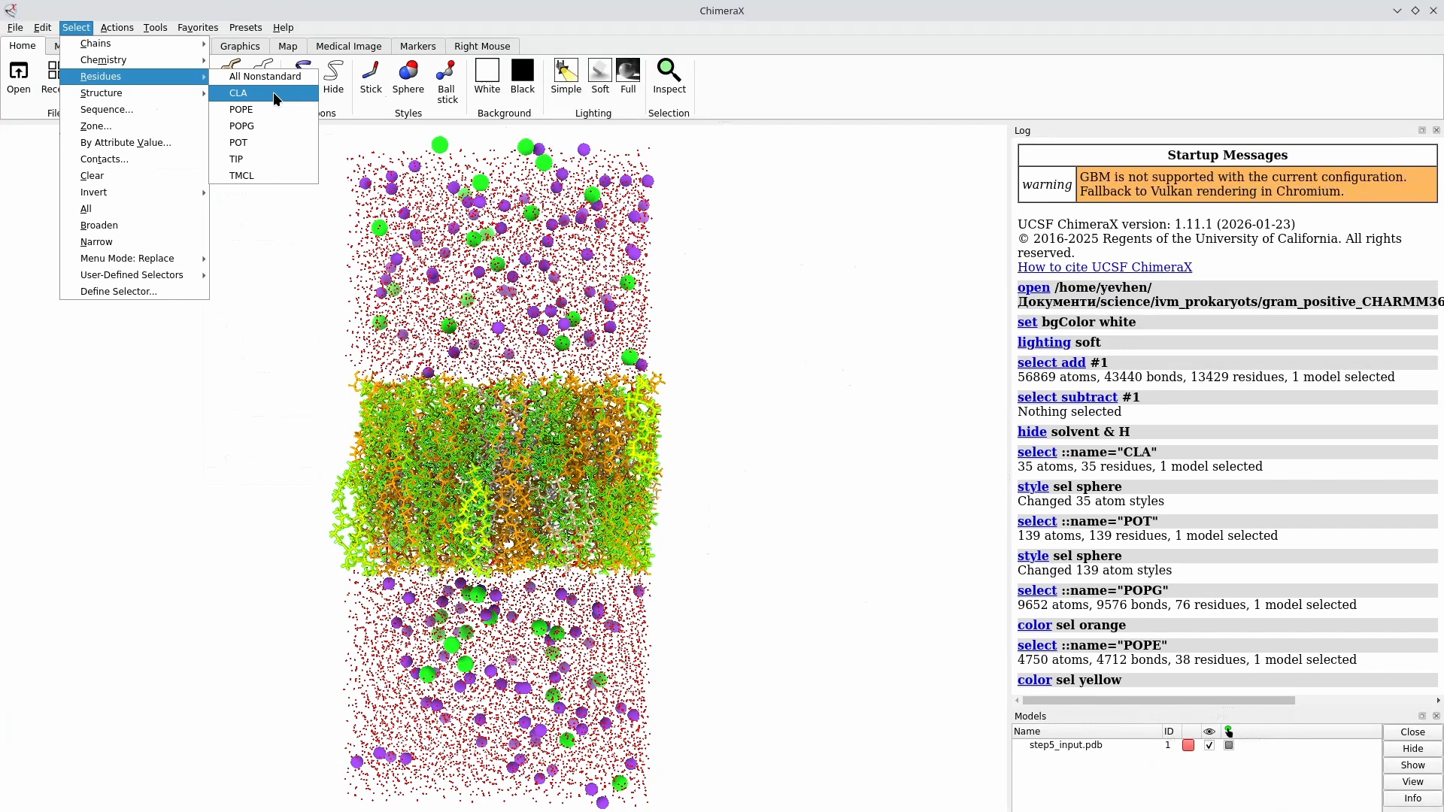
pyautogui.click(293, 175)
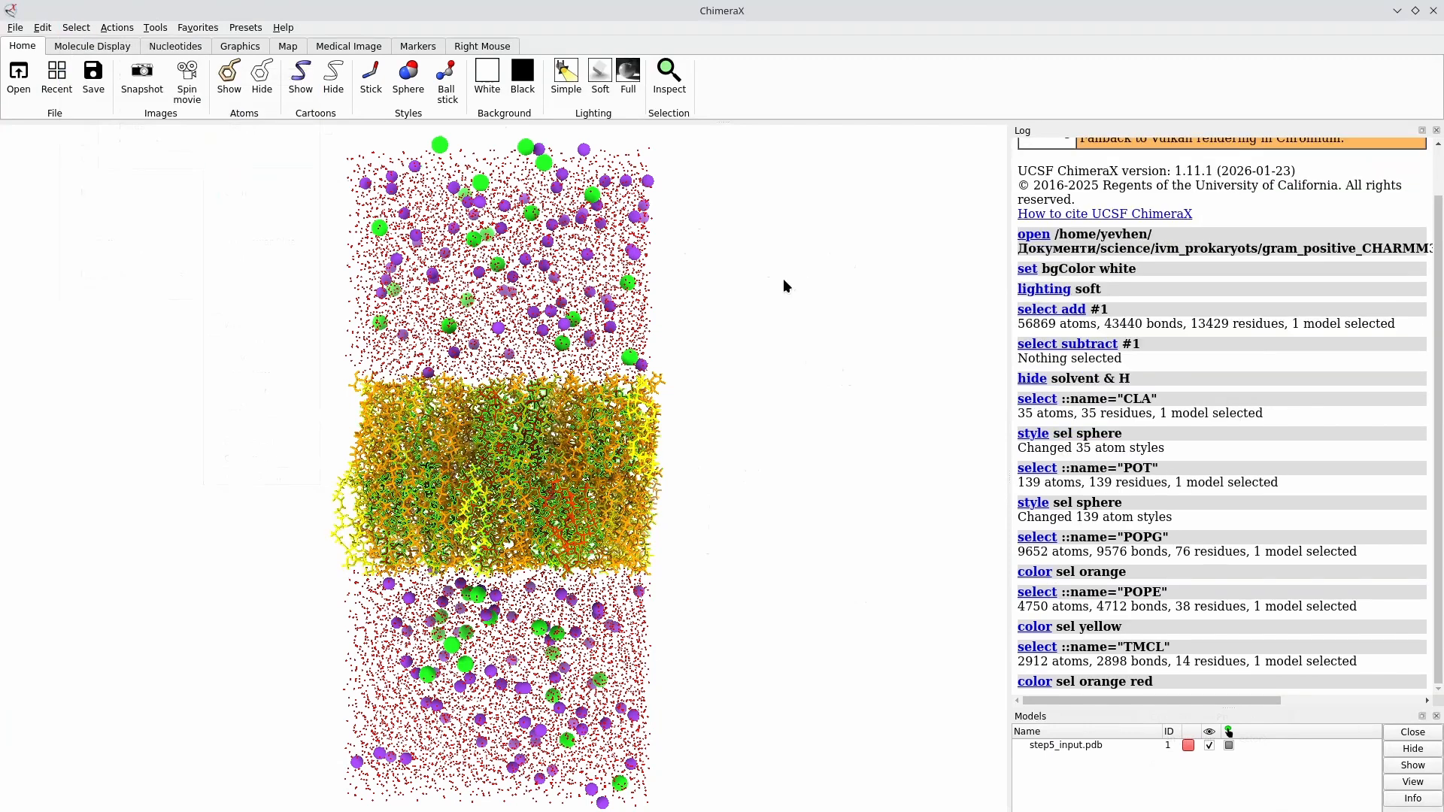
pyautogui.click(76, 28)
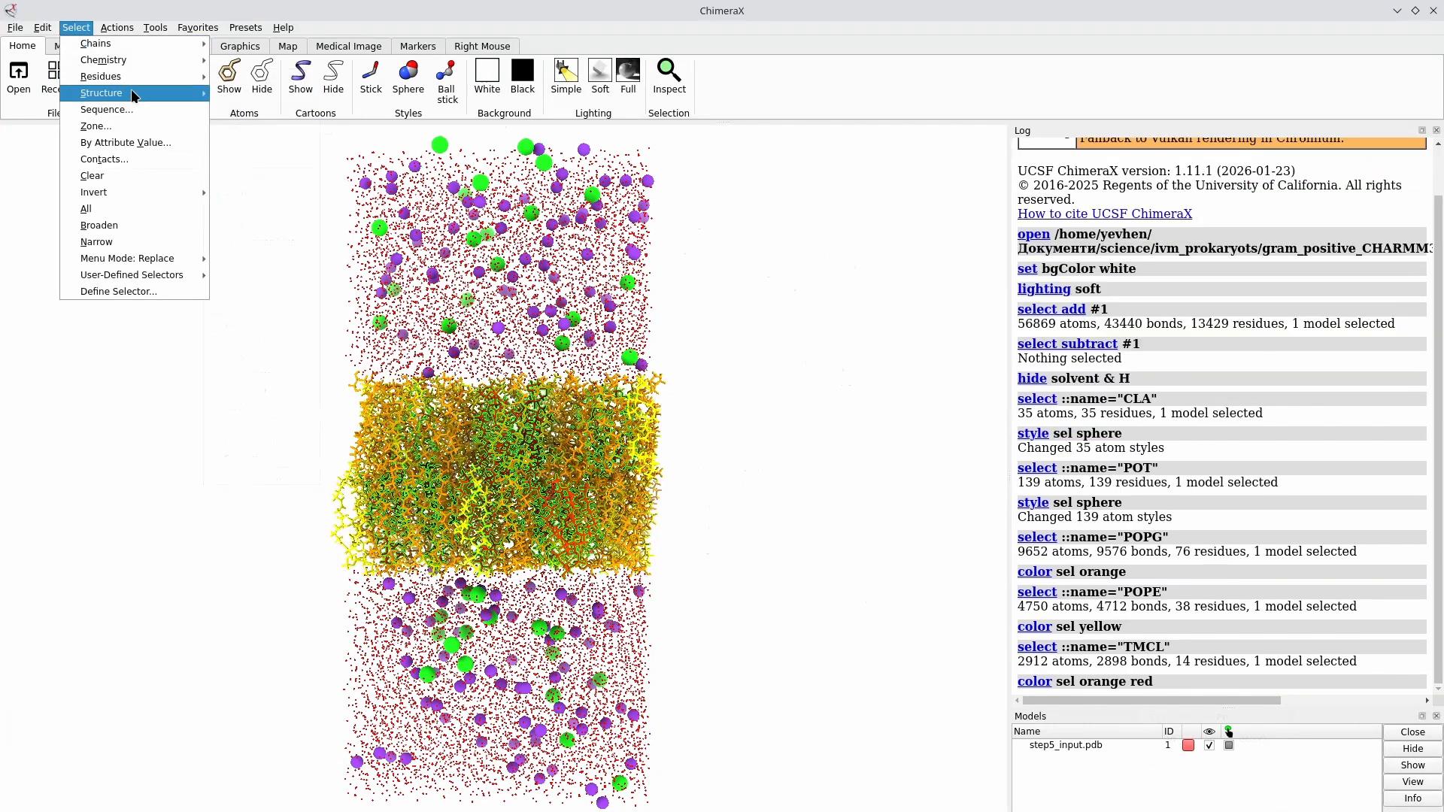
pyautogui.click(145, 175)
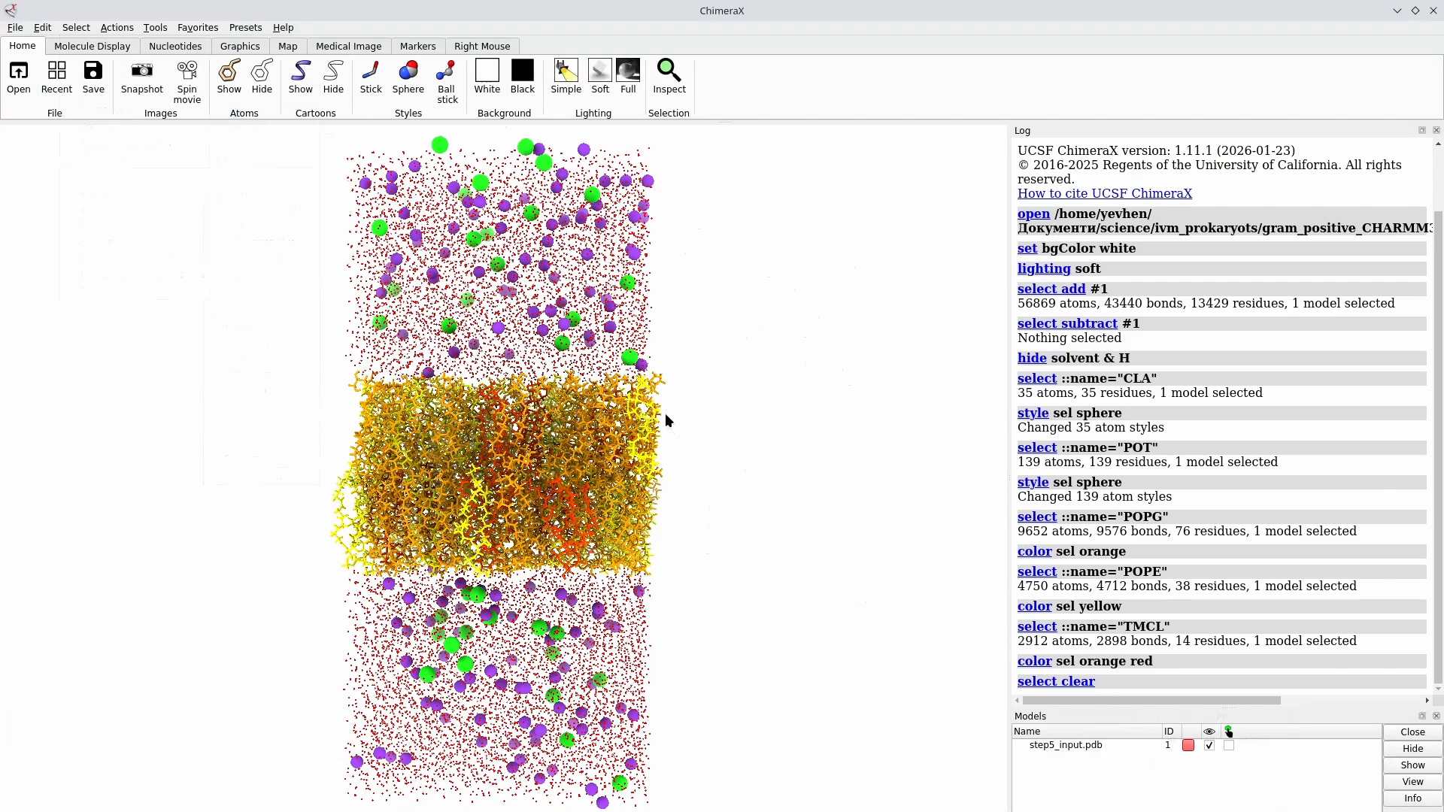
# Hide all hydrogen atoms of the membrane system, leaving the transparent lipid surfaces displayed.
pyautogui.moveTo(658, 469)
pyautogui.mouseDown()
pyautogui.moveTo(570, 473)
pyautogui.moveTo(659, 477)
pyautogui.mouseUp()
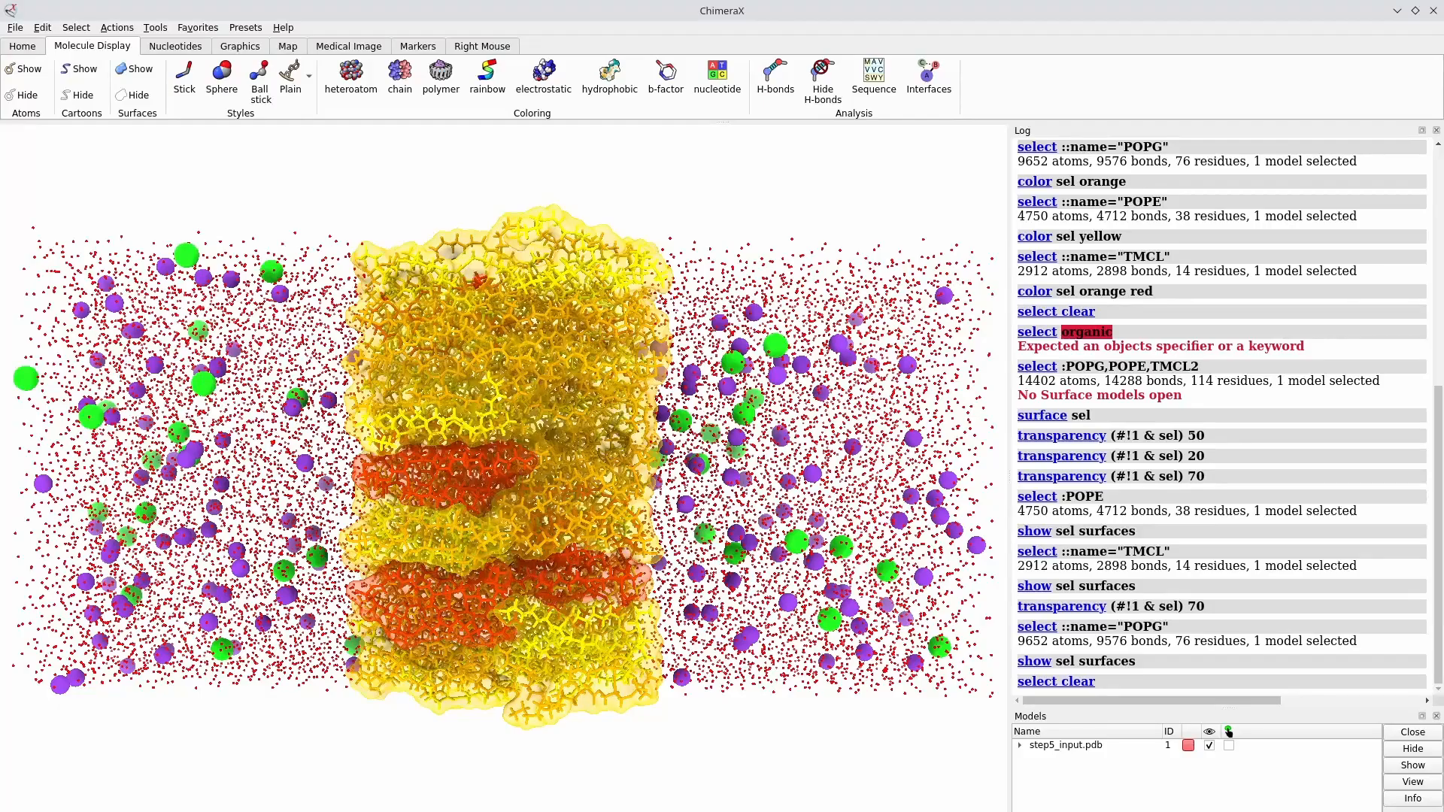
pyautogui.press('Return')
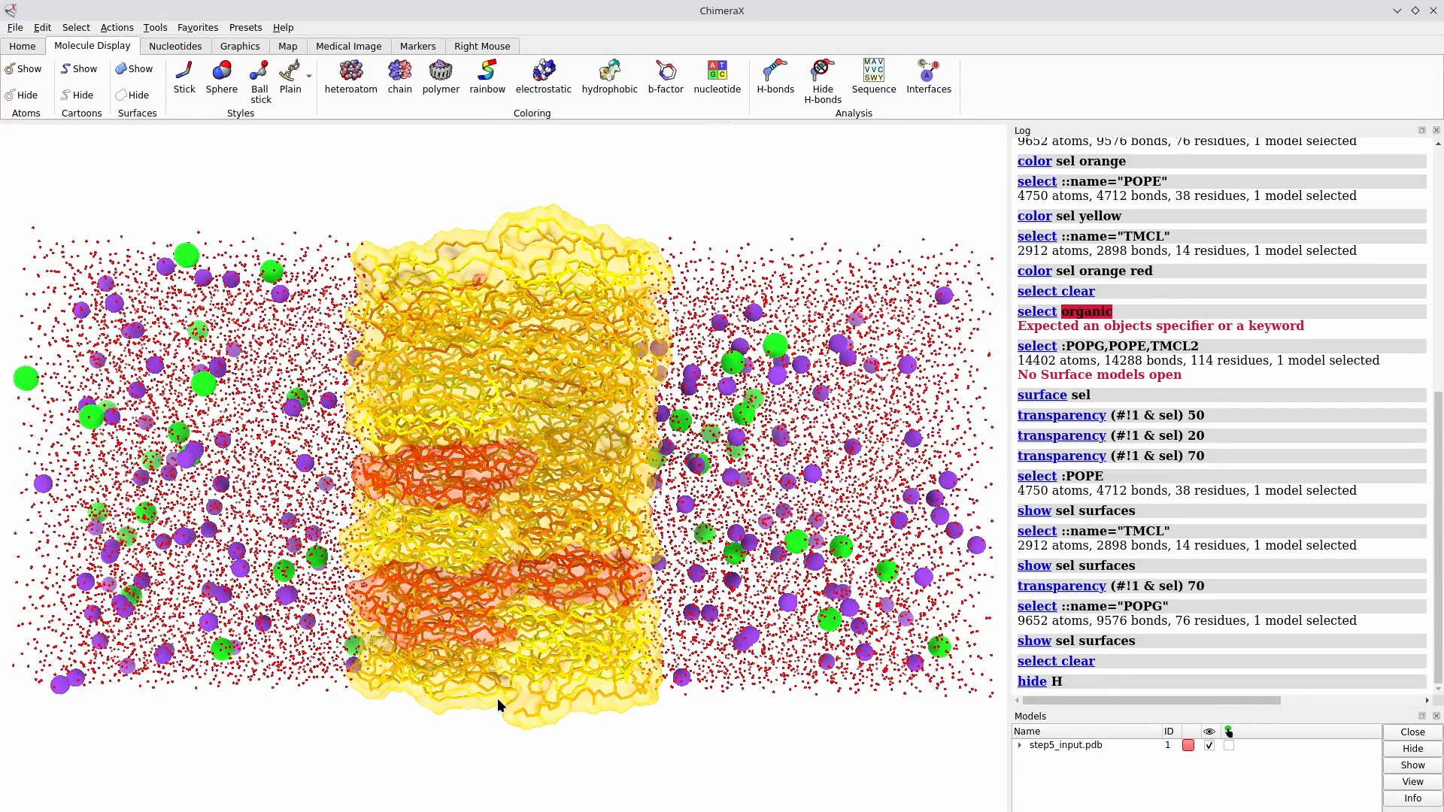
pyautogui.moveTo(592, 610); pyautogui.dragTo(837, 589)
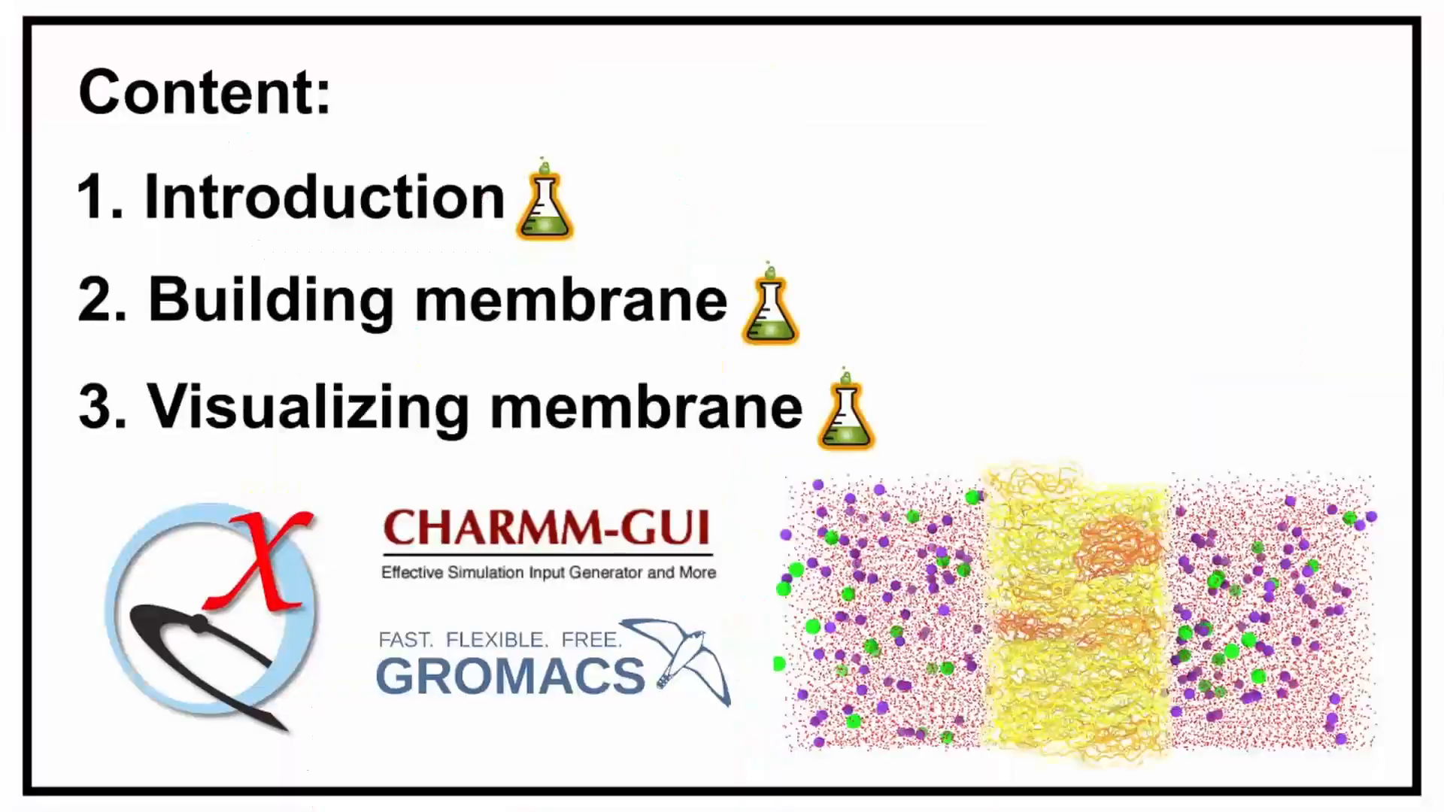